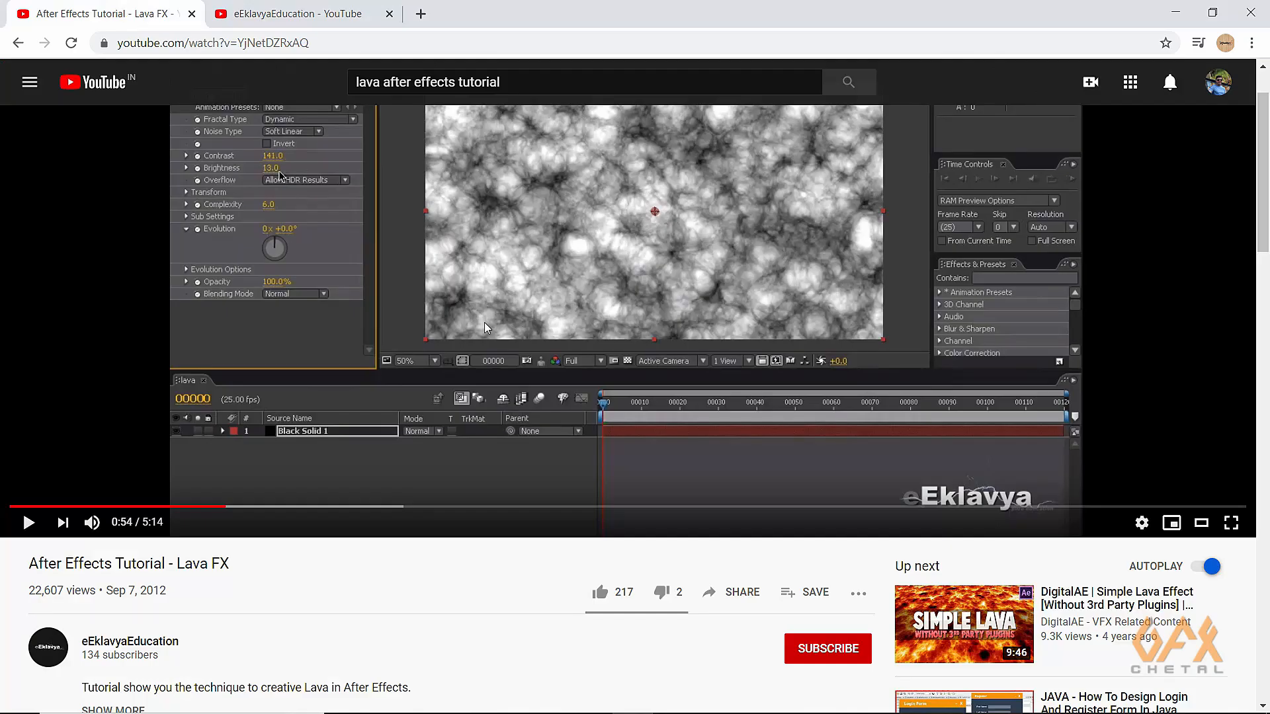
Switch to After Effects and create a 1280 x 720 px composition at 25 fps with a duration of 200 frames.
left_click_drag(136, 508, 165, 518)
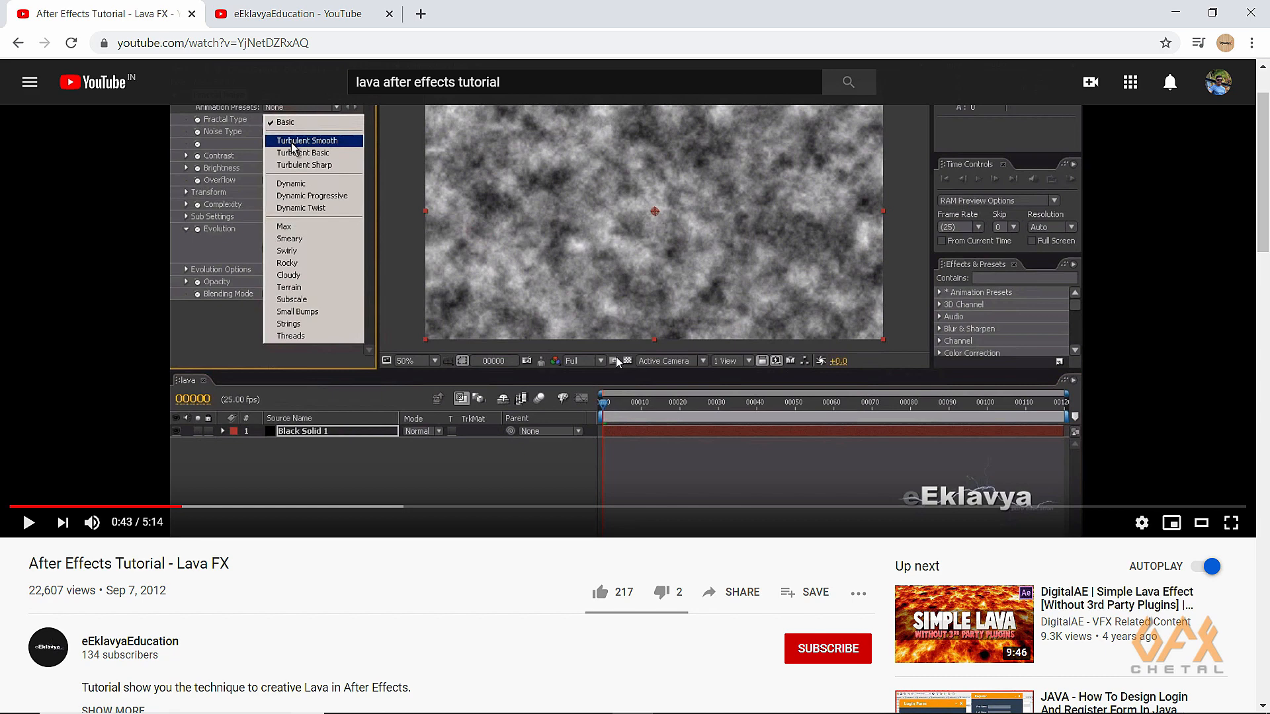
key("alt+Tab")
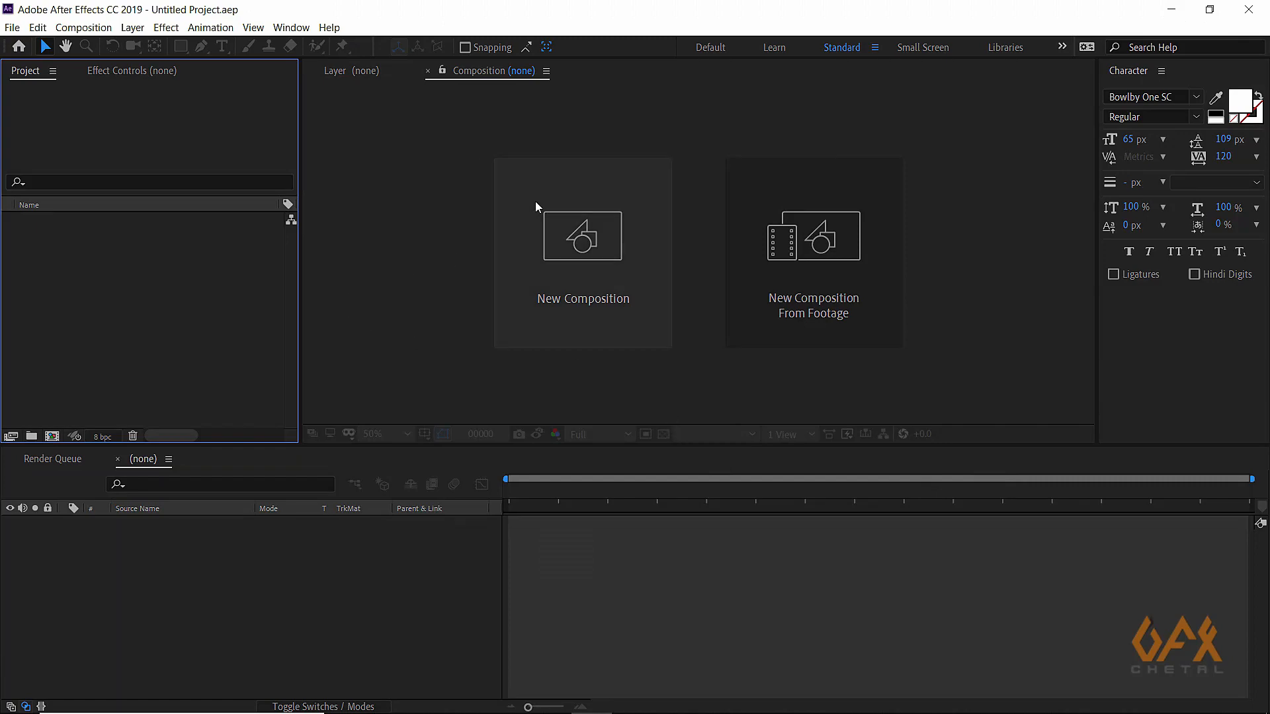
left_click(551, 237)
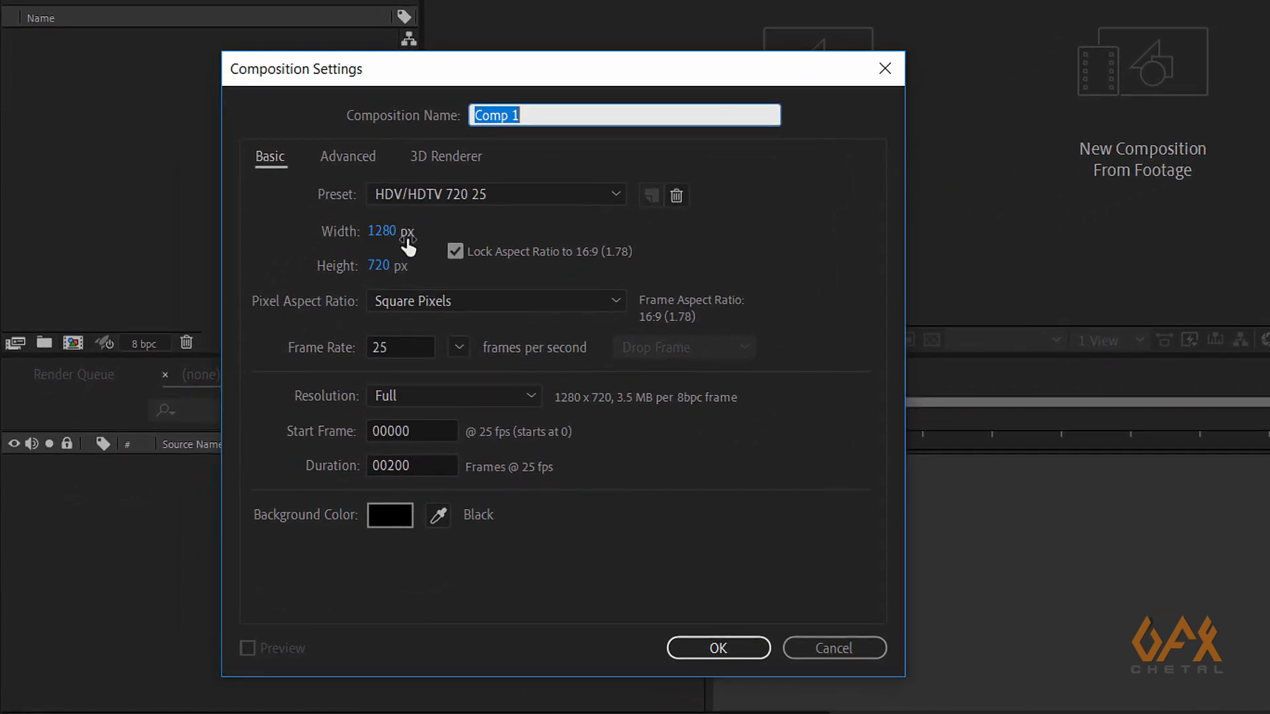
left_click(423, 467)
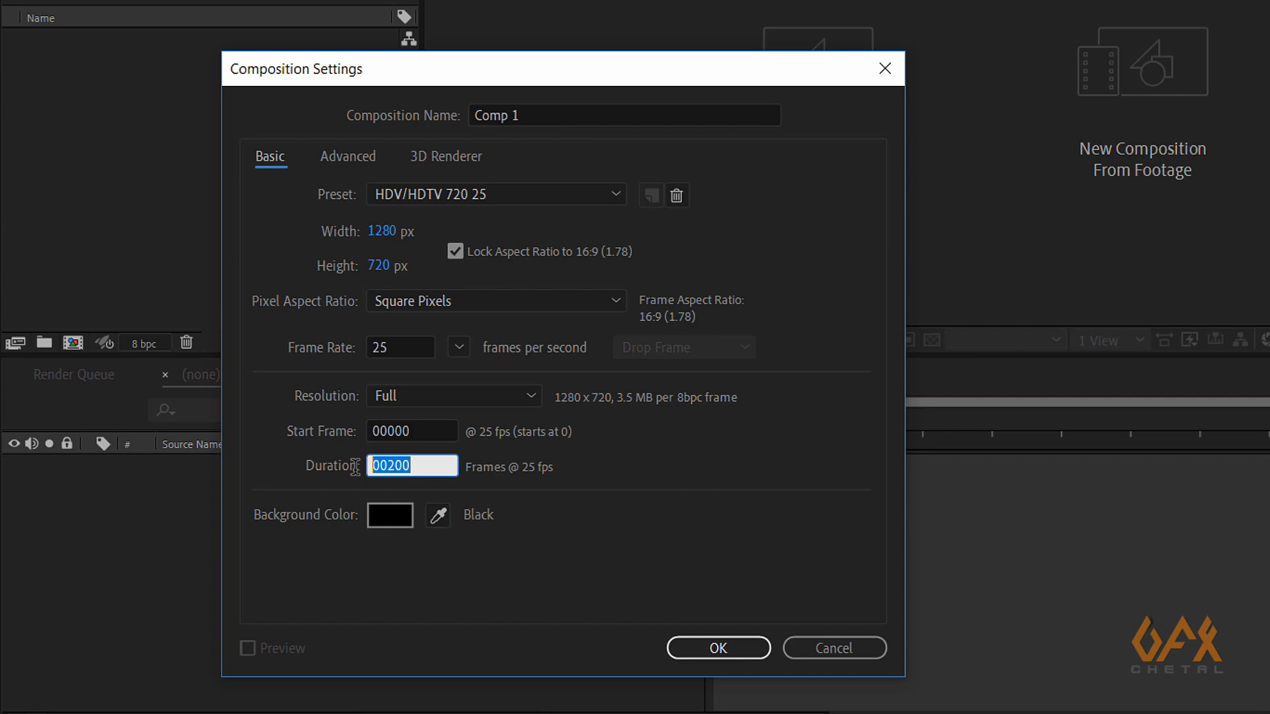
left_click(711, 648)
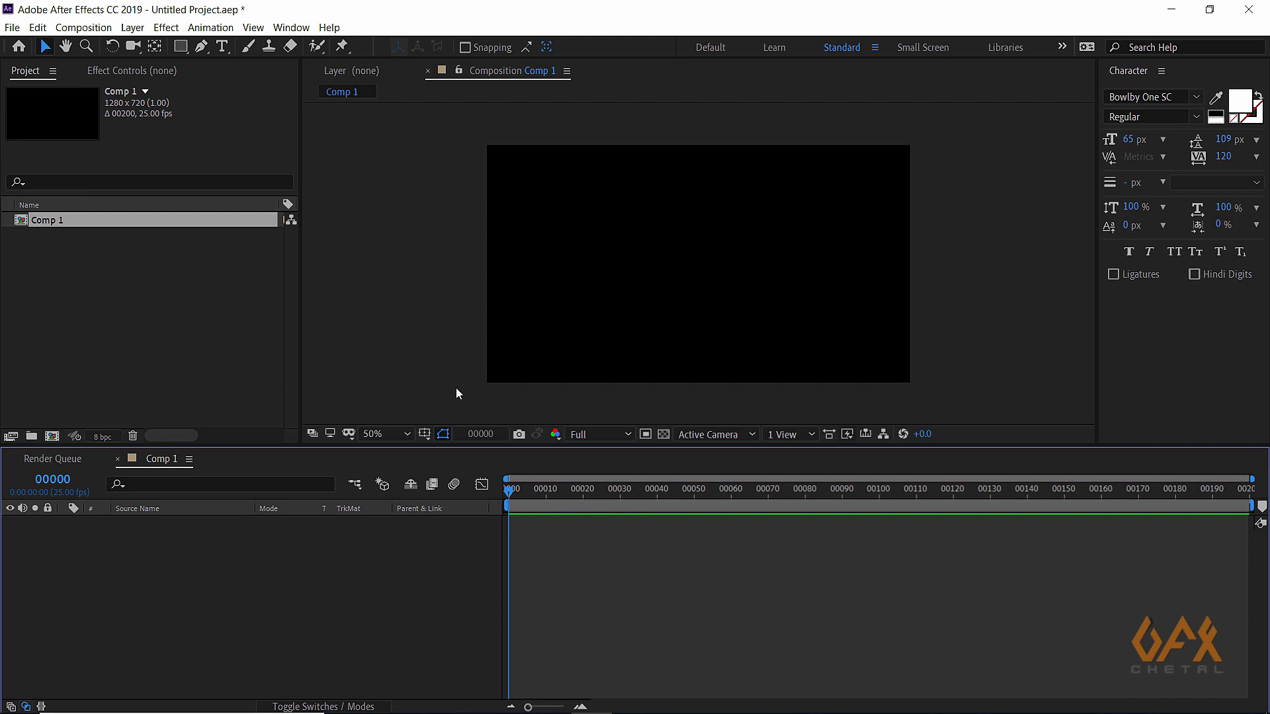
Add a black solid layer at the full 1280 x 720 px composition size.
left_click(132, 28)
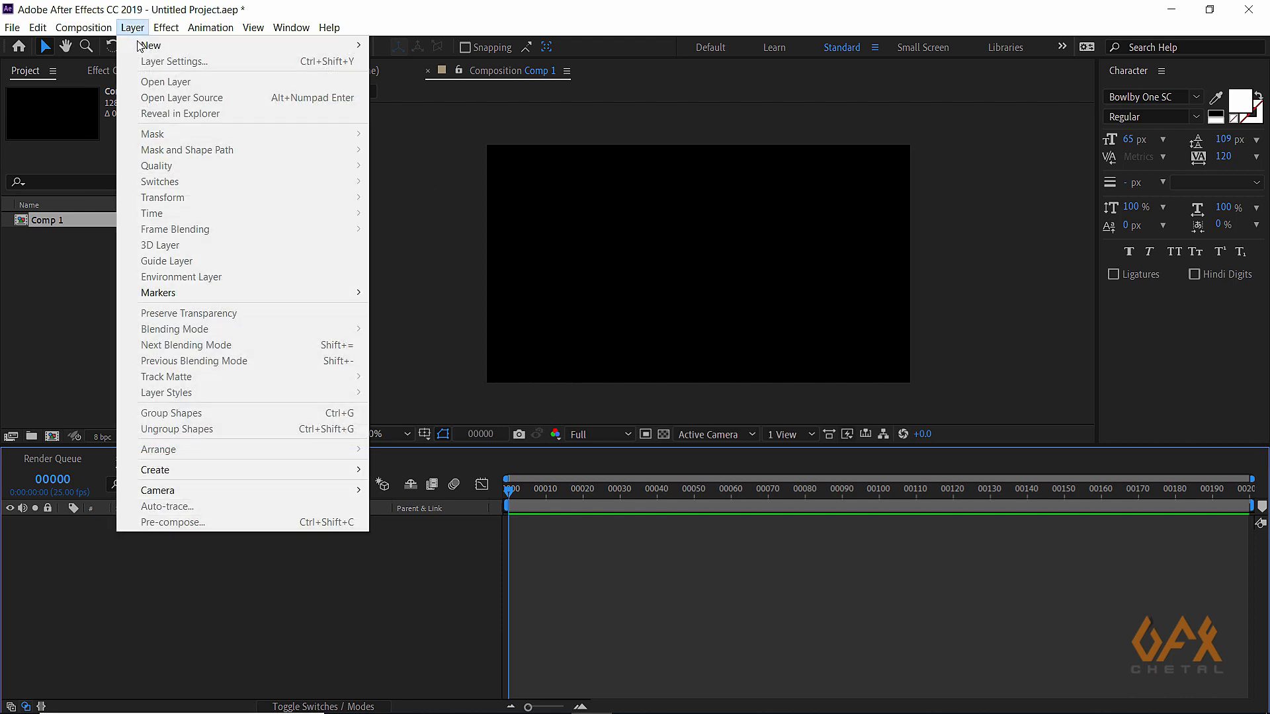
mouse_move(141, 45)
left_click(403, 61)
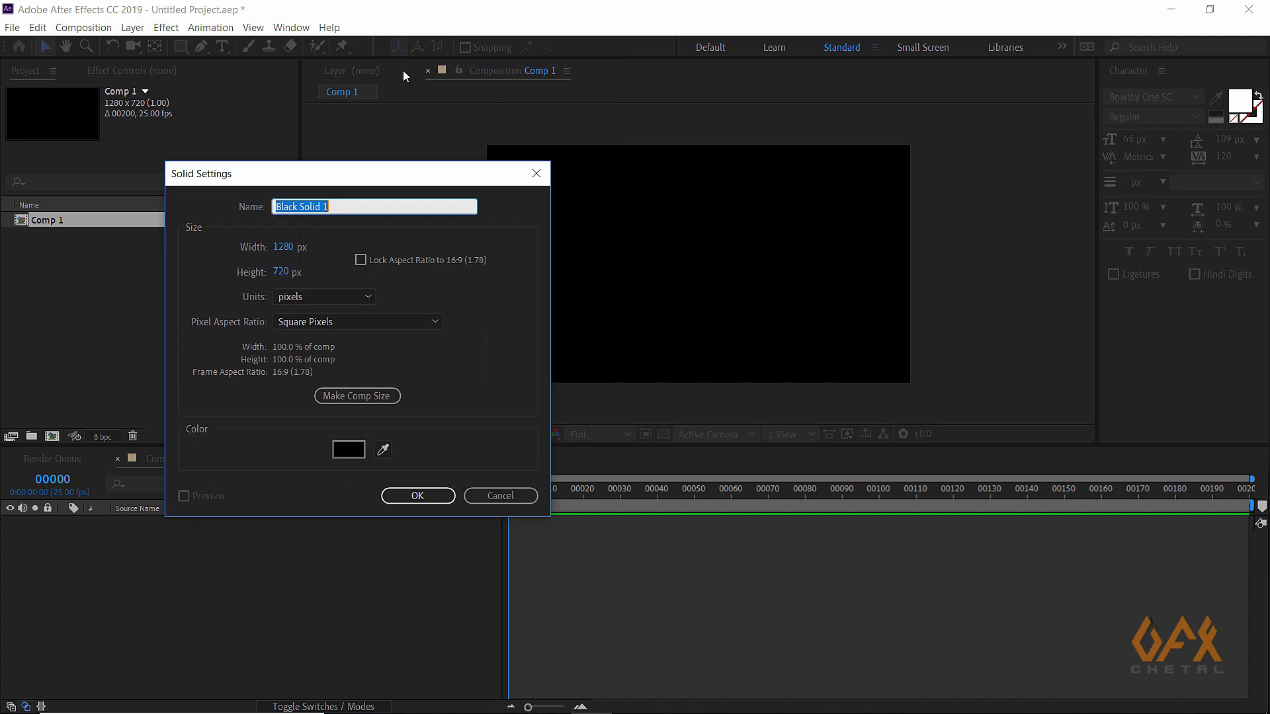
left_click(409, 496)
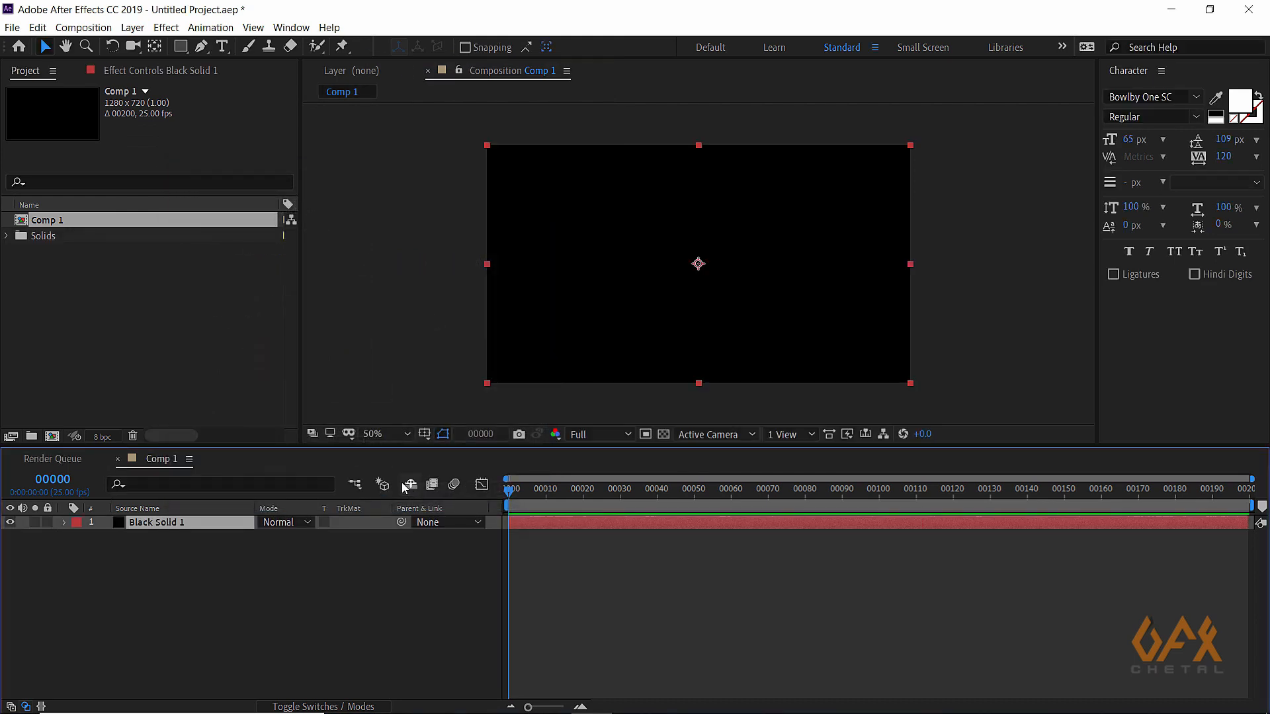
Apply the Fractal Noise effect to the black solid and set its fractal type to Dynamic.
left_click(256, 553)
left_click(213, 524)
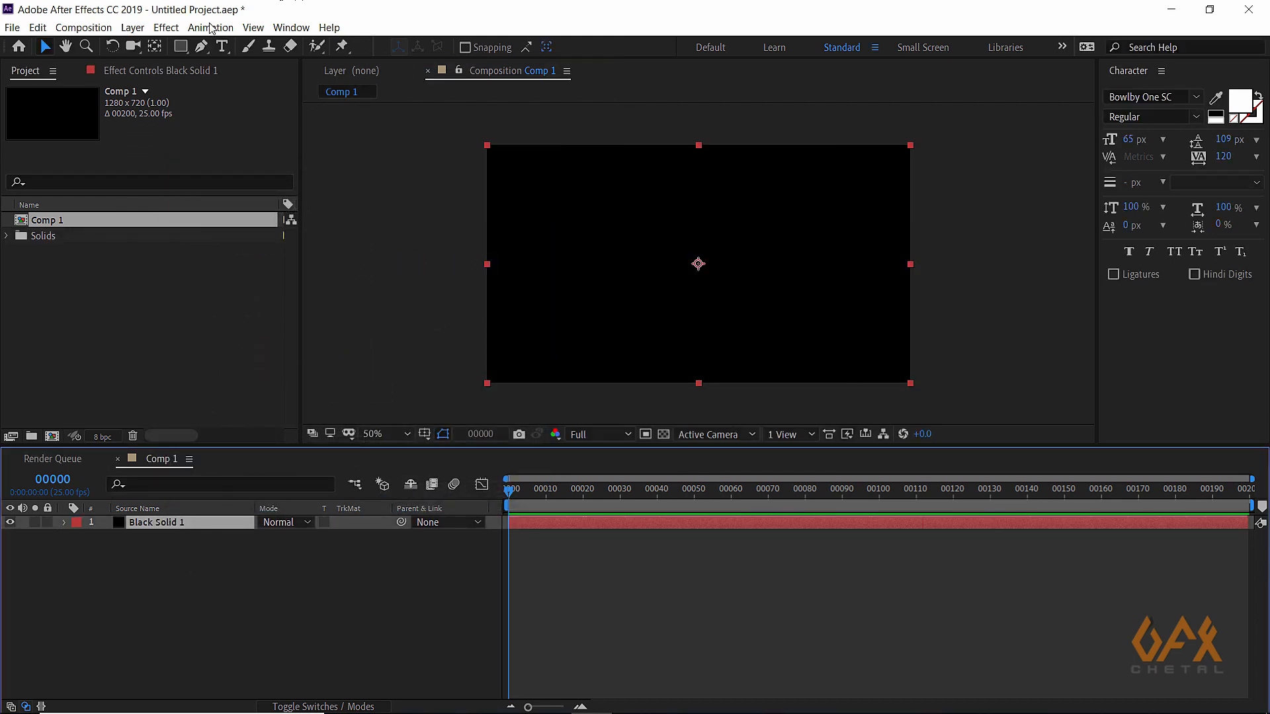
left_click(170, 28)
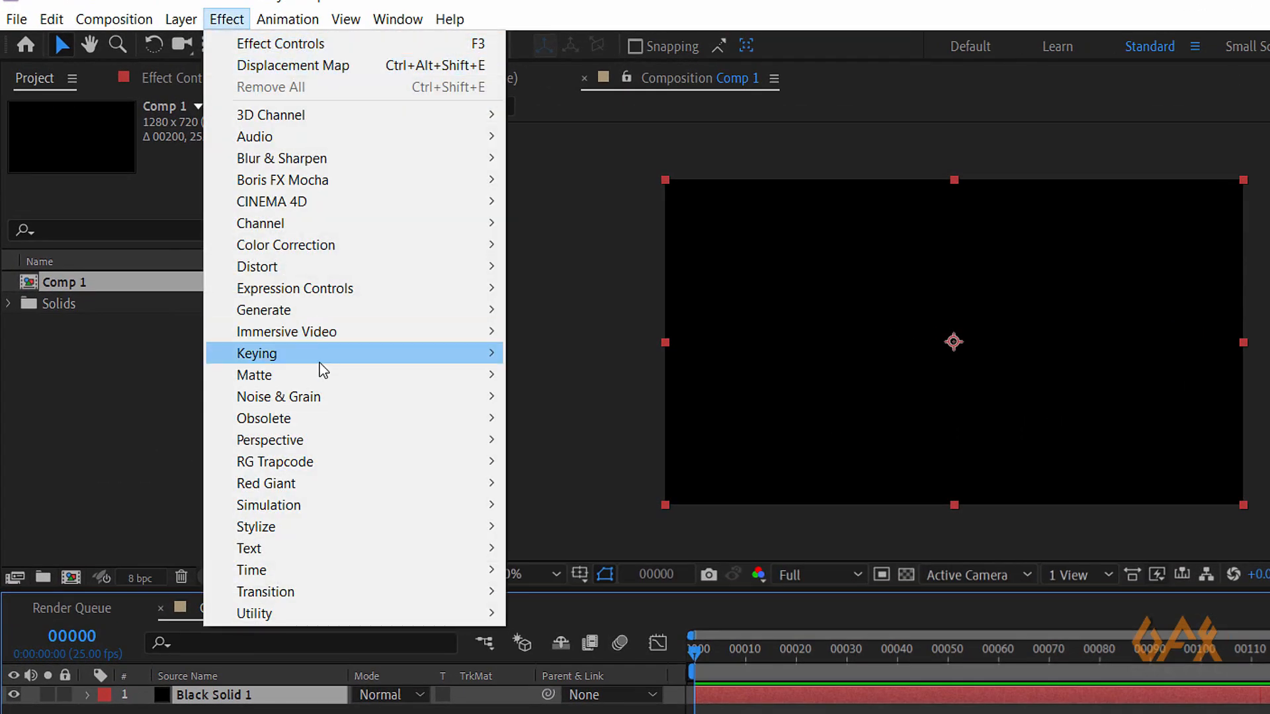
mouse_move(344, 400)
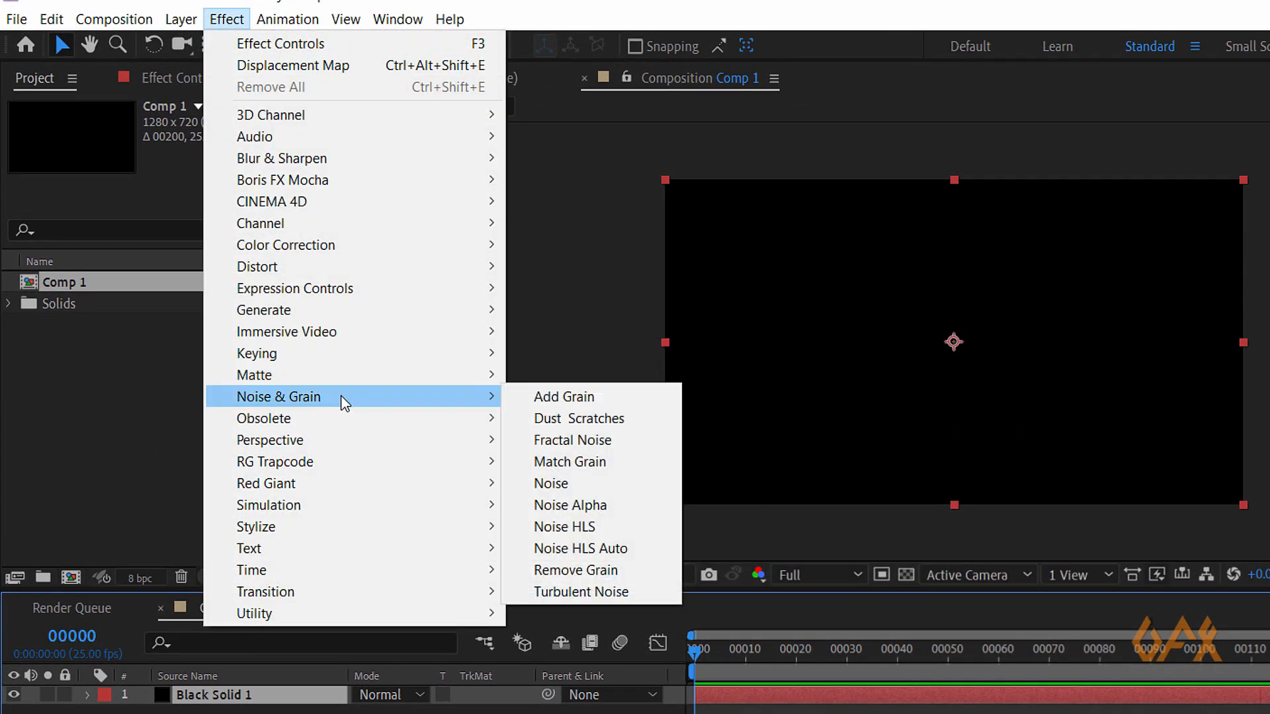
left_click(587, 442)
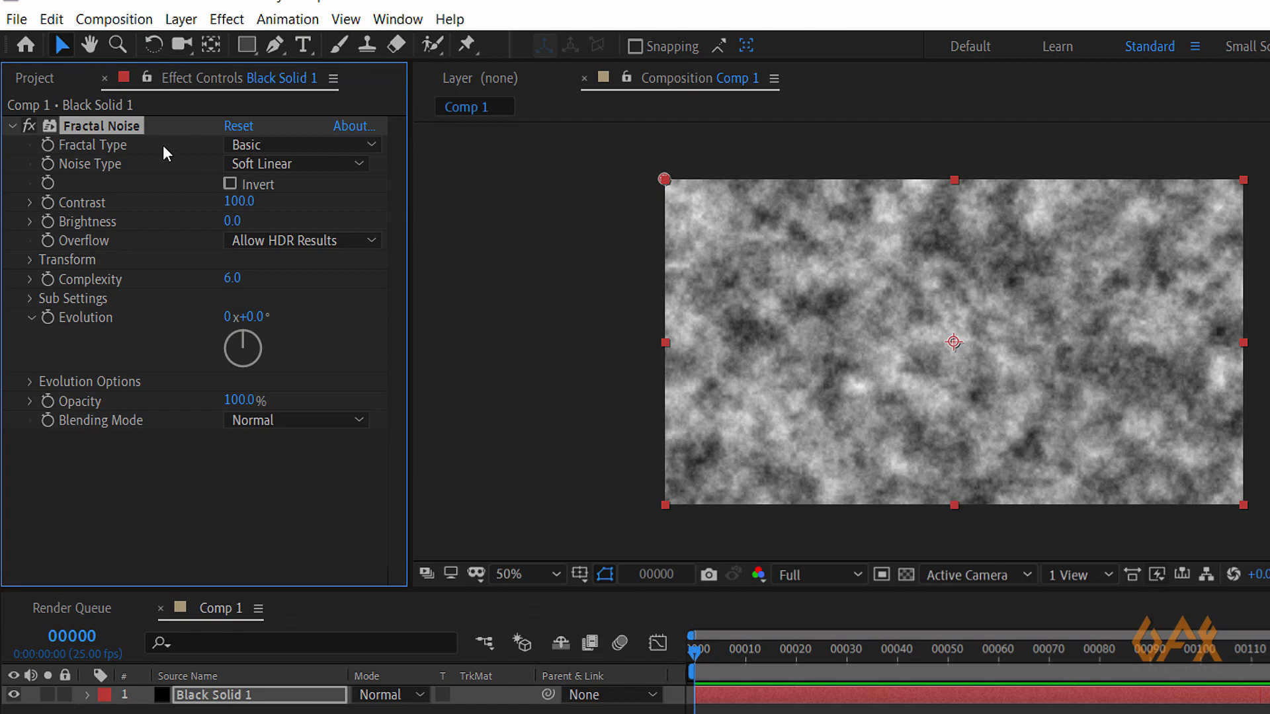
left_click(251, 144)
left_click(265, 267)
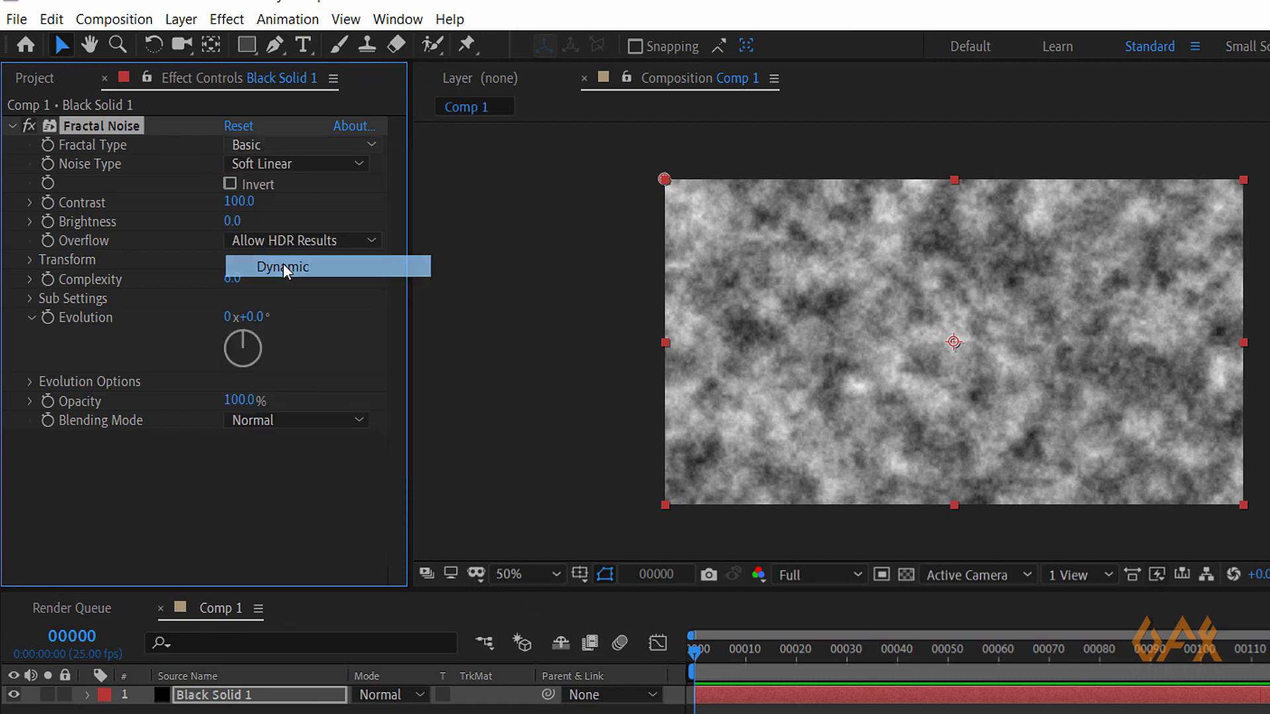
Set the Fractal Noise contrast to 120 and its brightness to 7.
key("period")
key("period")
key("period")
key("comma")
key("comma")
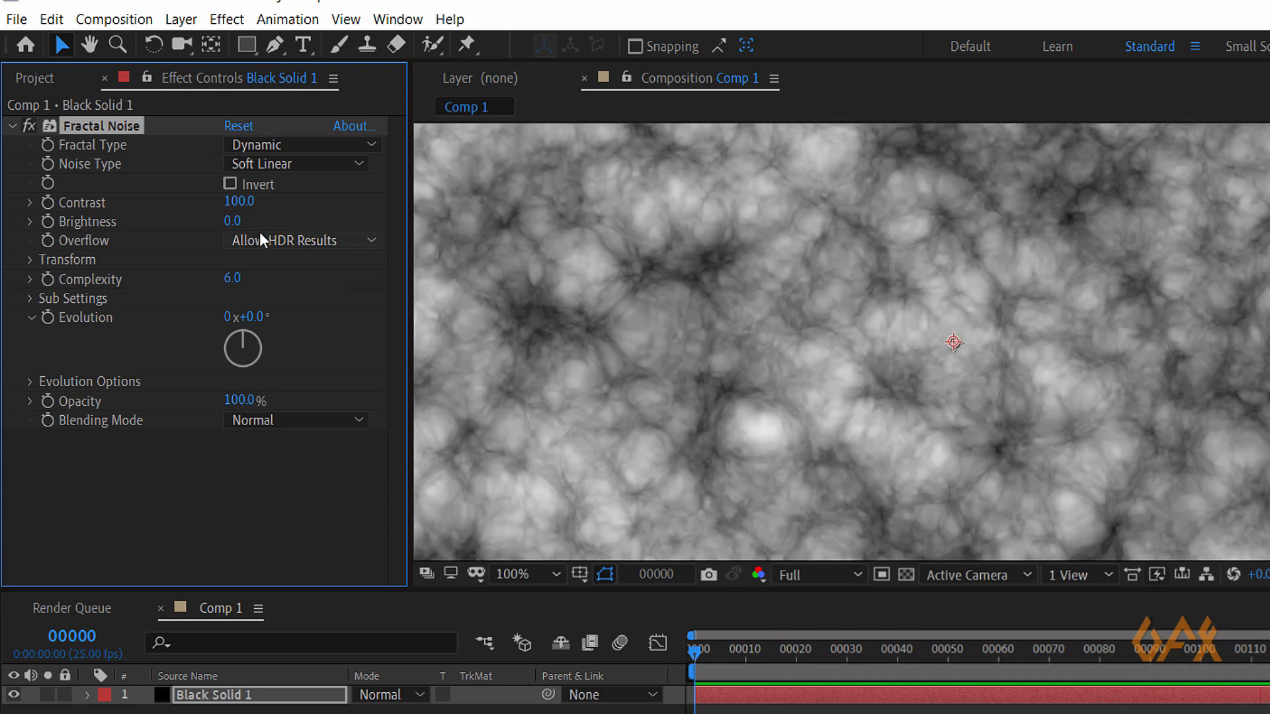
left_click_drag(237, 209, 247, 205)
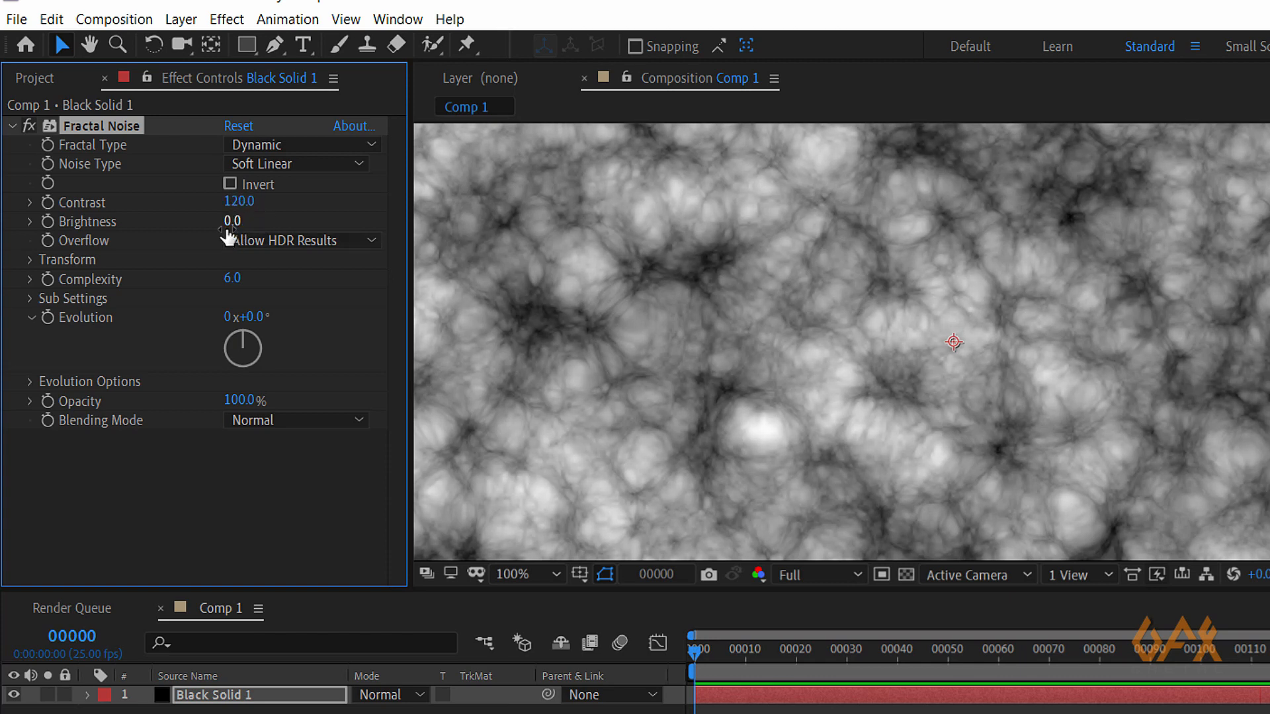
left_click_drag(228, 236, 235, 227)
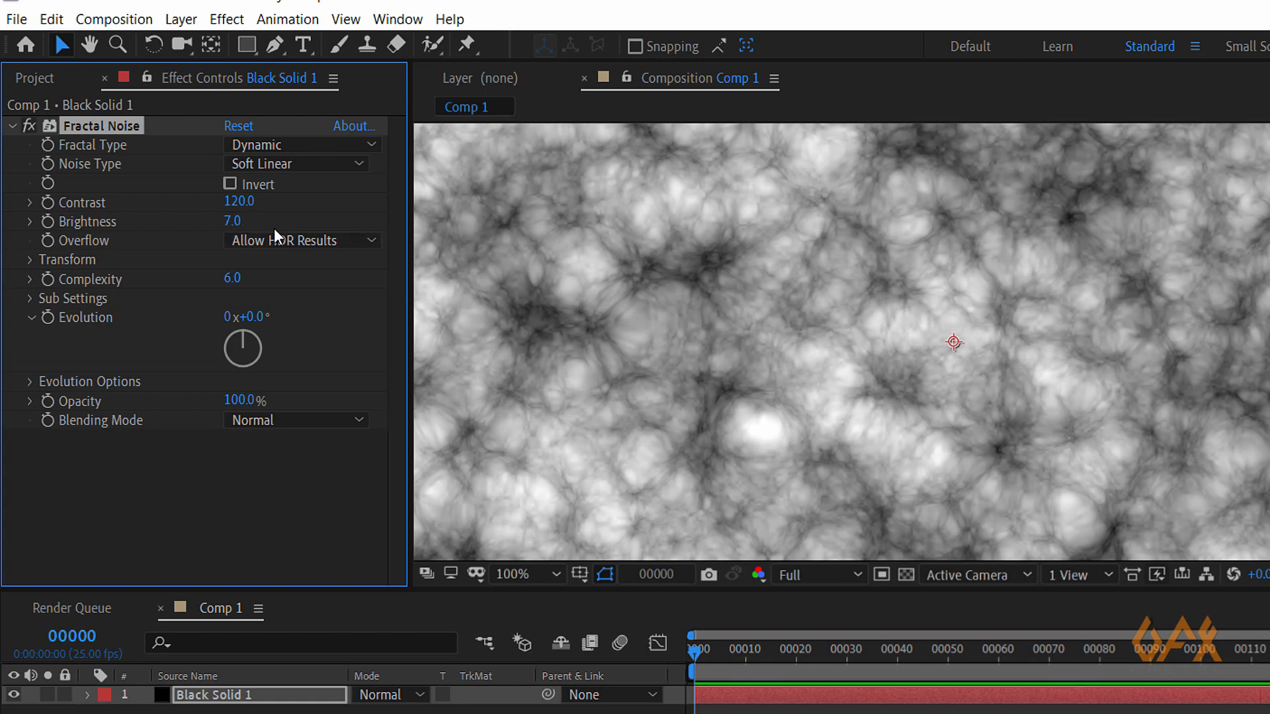
left_click(759, 666)
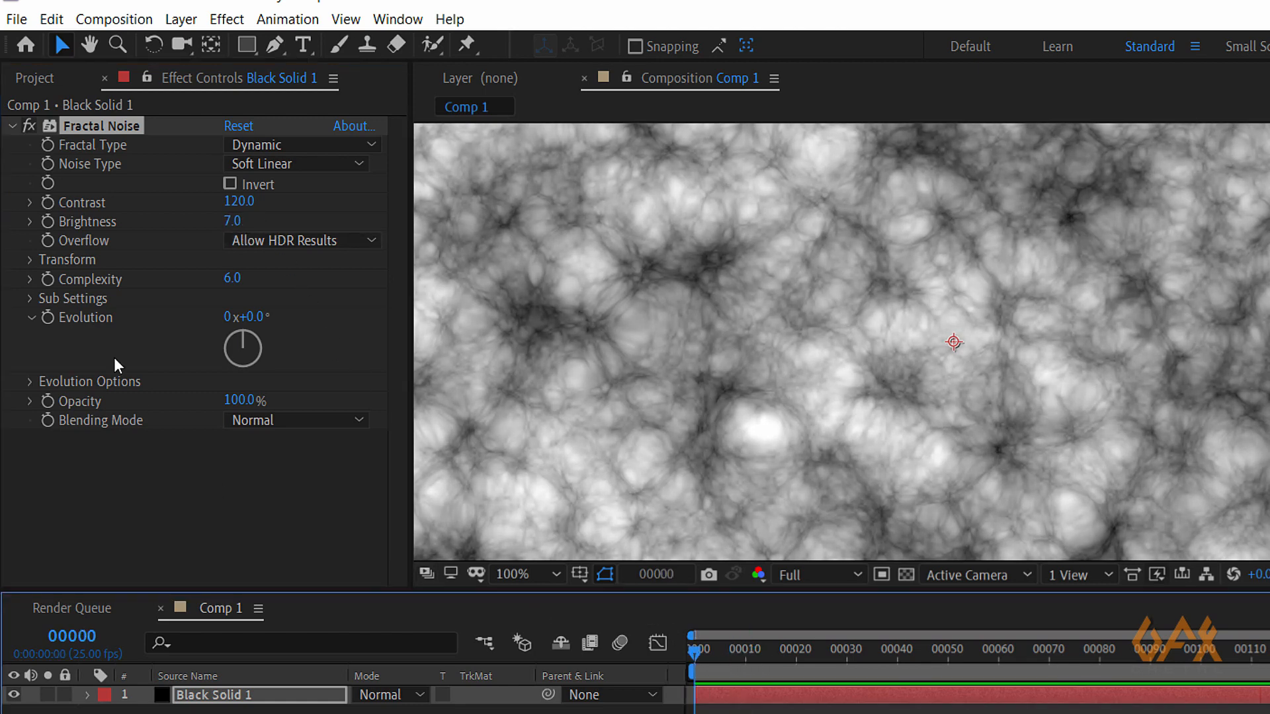
Keyframe the noise Evolution at 0 on frame 0 and at 2 revolutions on frame 199, and preview the motion.
left_click(47, 317)
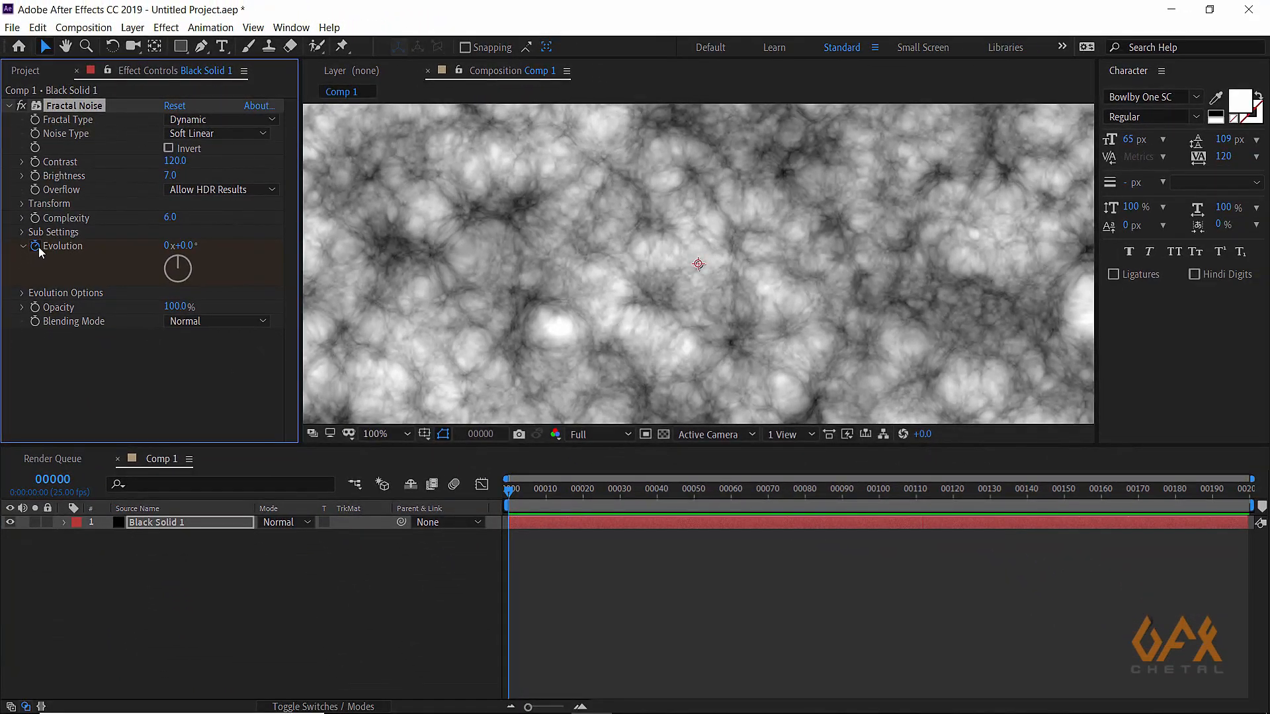
left_click_drag(1195, 498, 1250, 495)
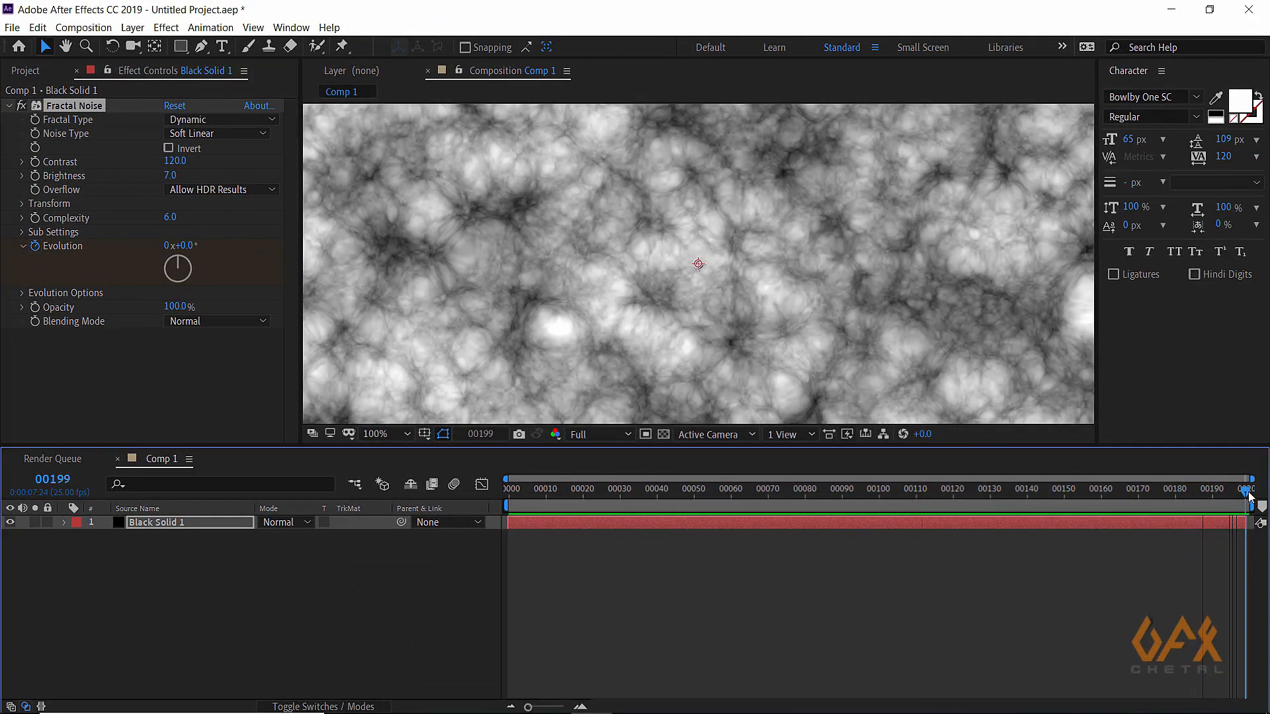
left_click(168, 245)
type("2")
key("Return")
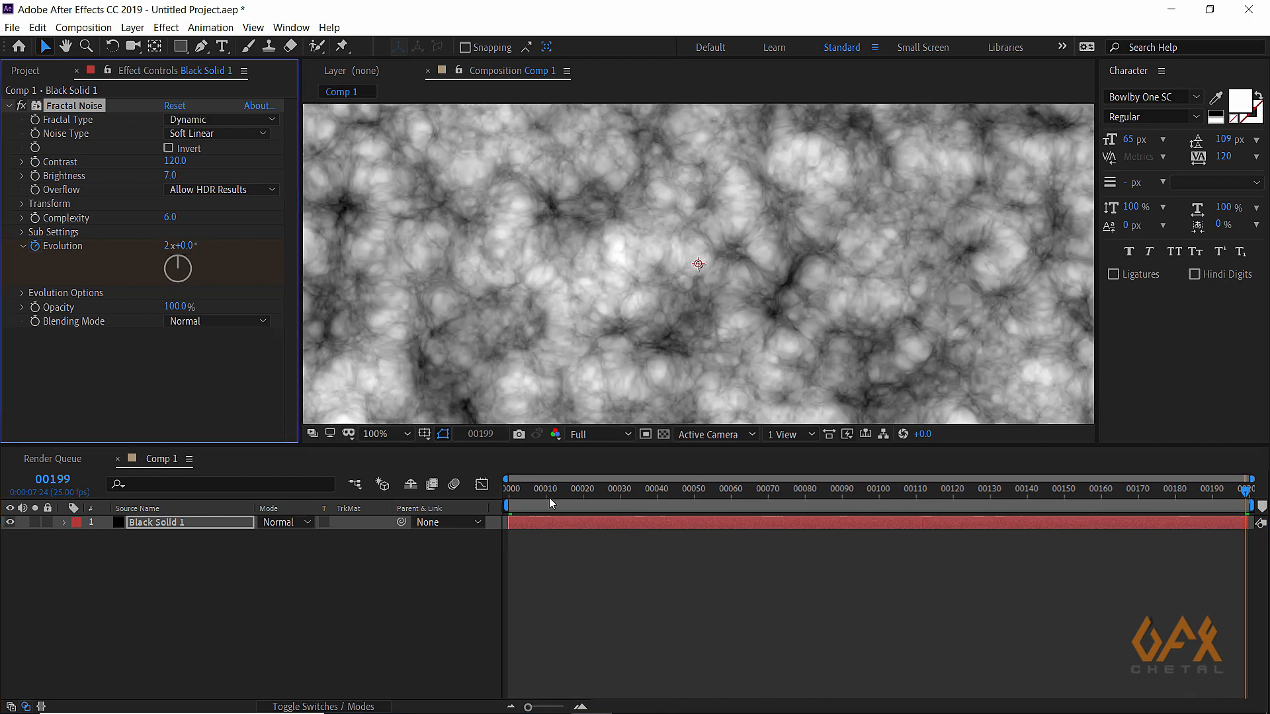
left_click(549, 503)
key("space")
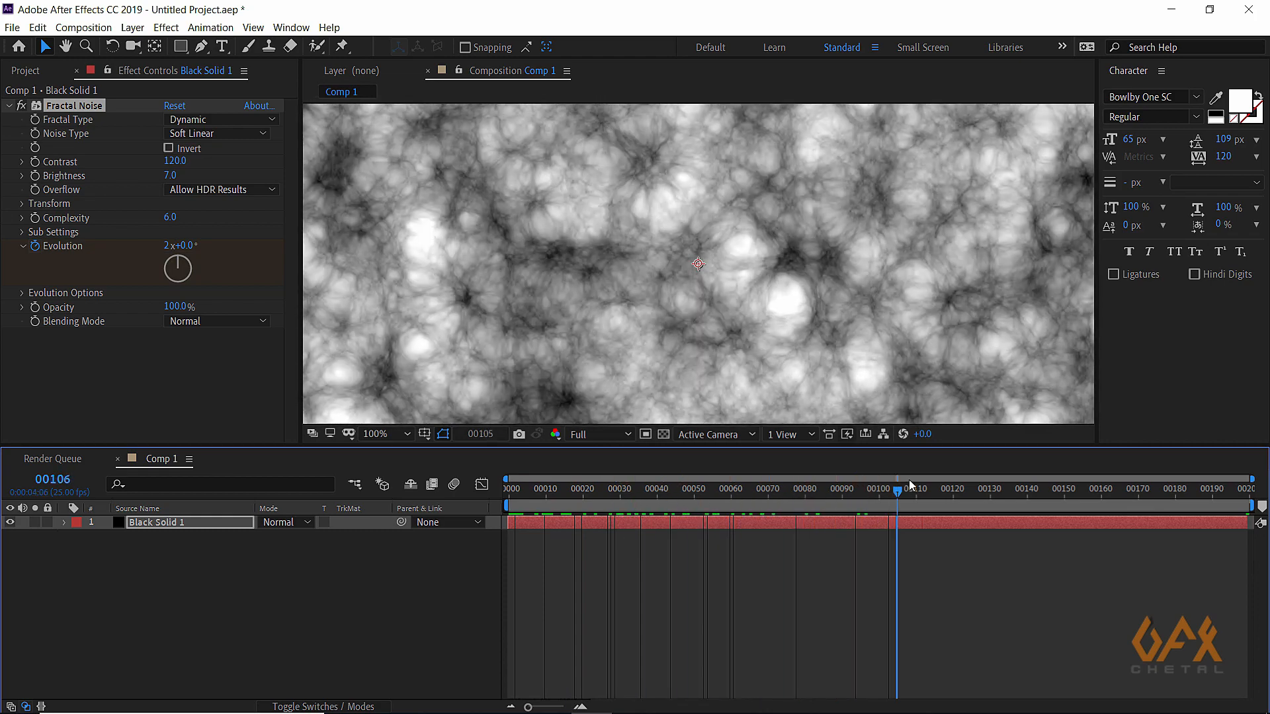
Keyframe Offset Turbulence on frame 0, set it to 640, 21 on frame 199, and preview the moving noise.
left_click_drag(907, 480, 498, 487)
scroll(505, 253, "down", 2)
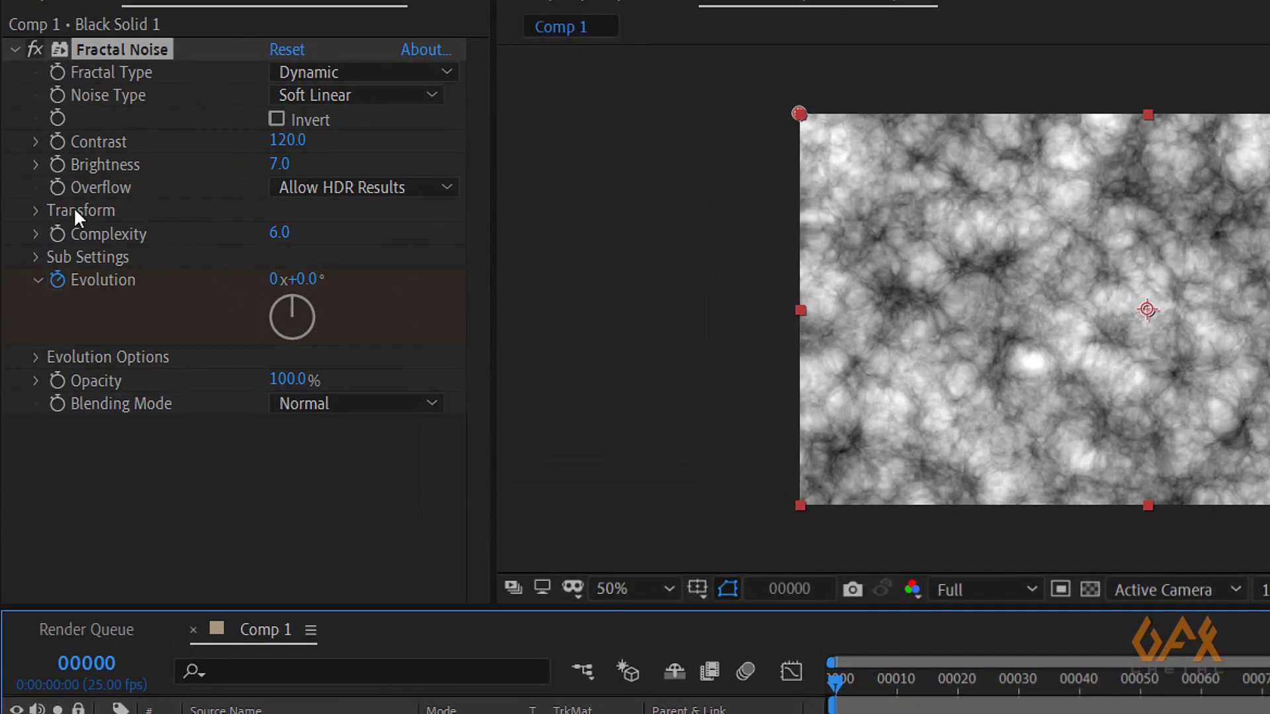
left_click(27, 207)
left_click(36, 209)
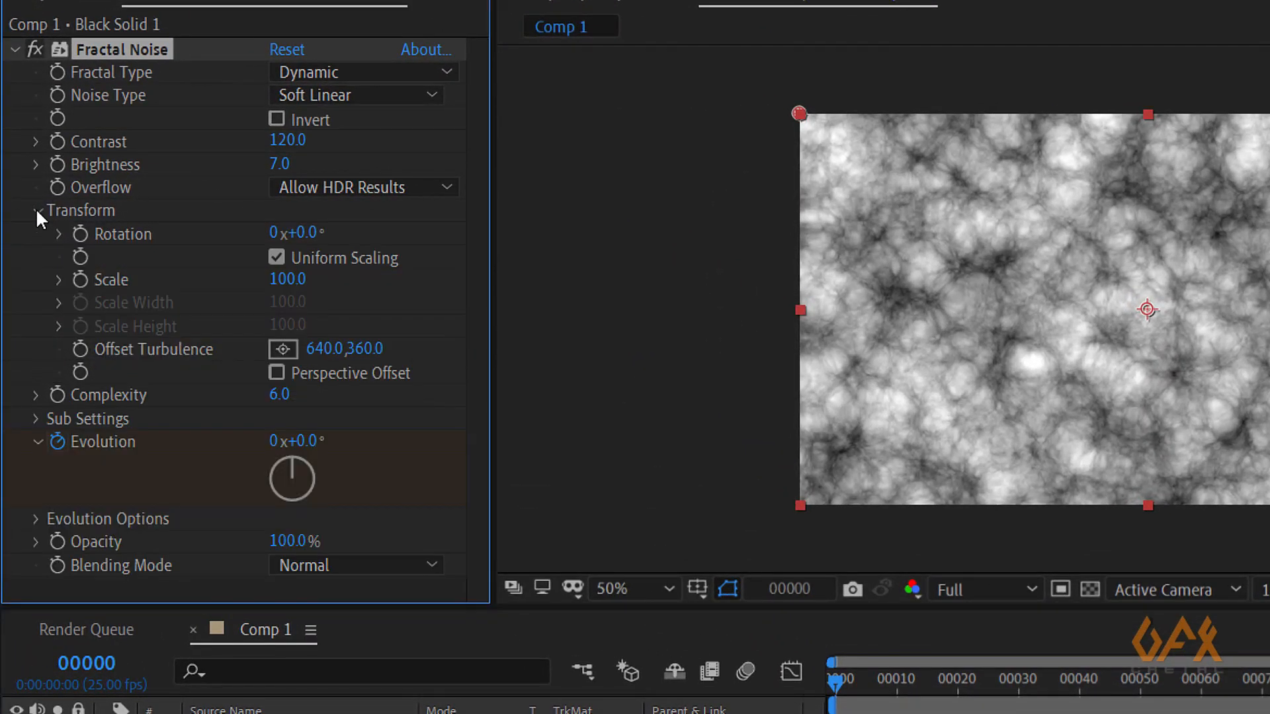
left_click(79, 349)
left_click(58, 280)
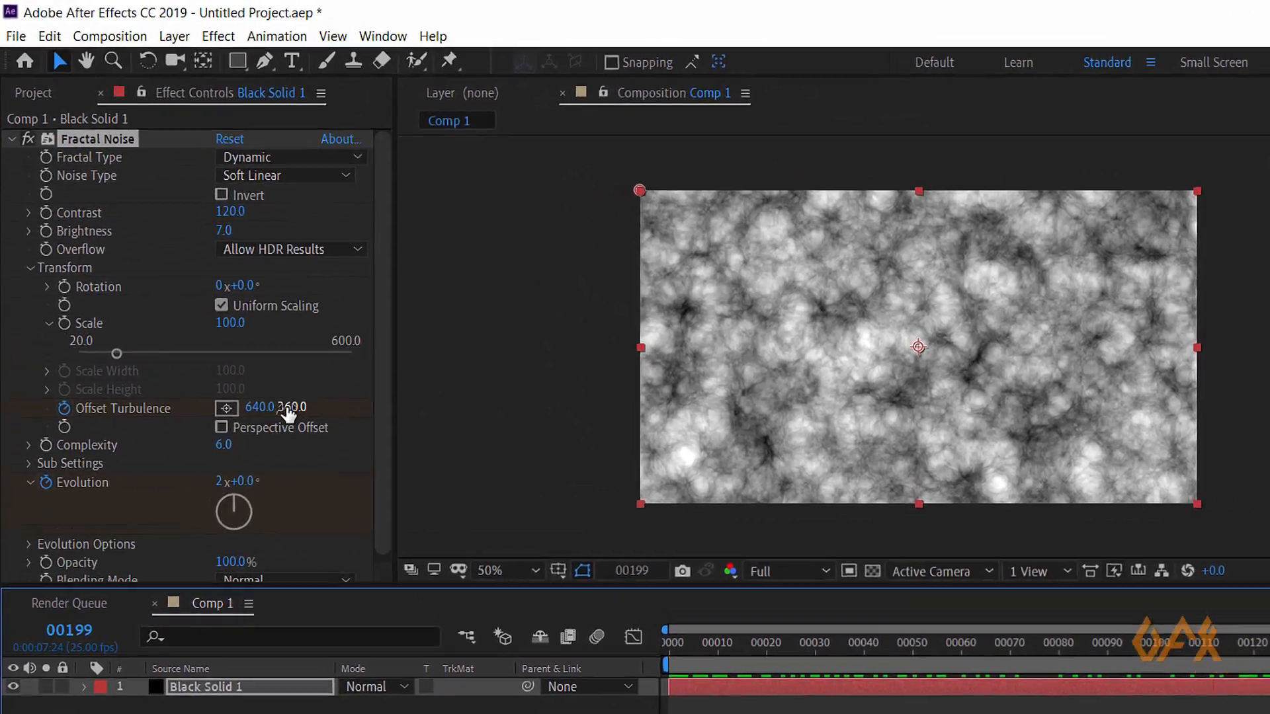
left_click_drag(288, 413, 99, 420)
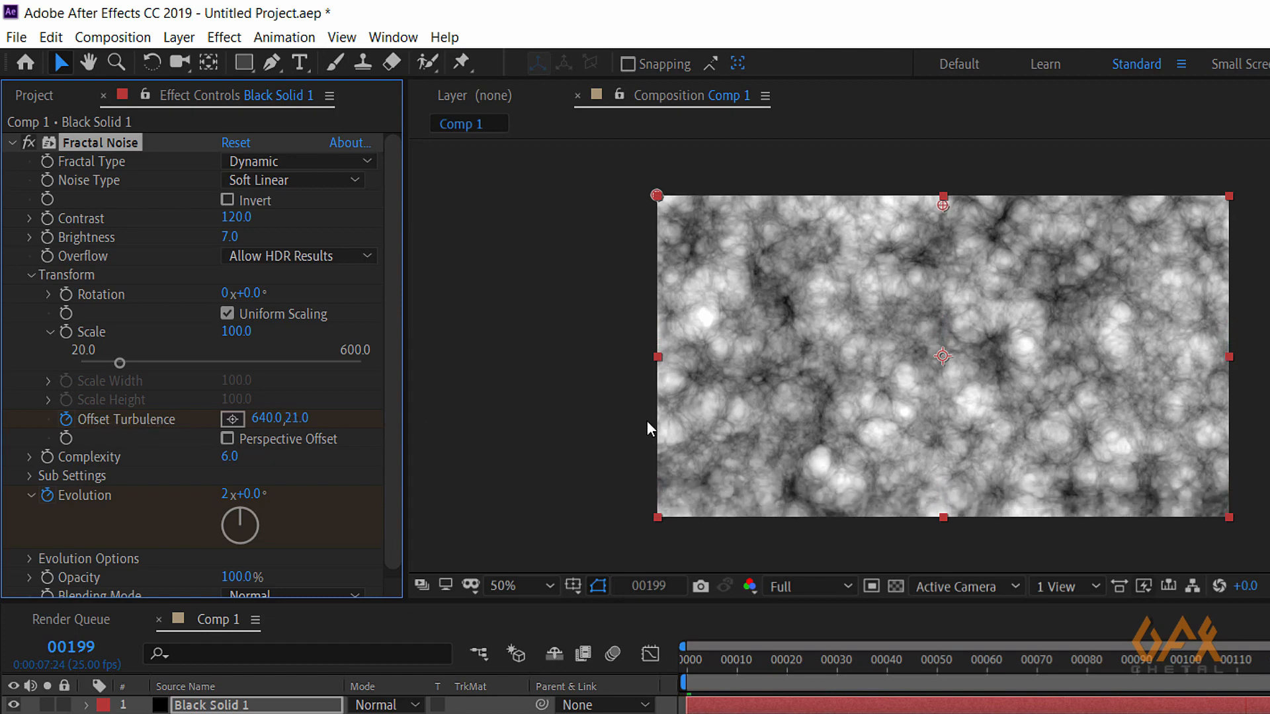
key("space")
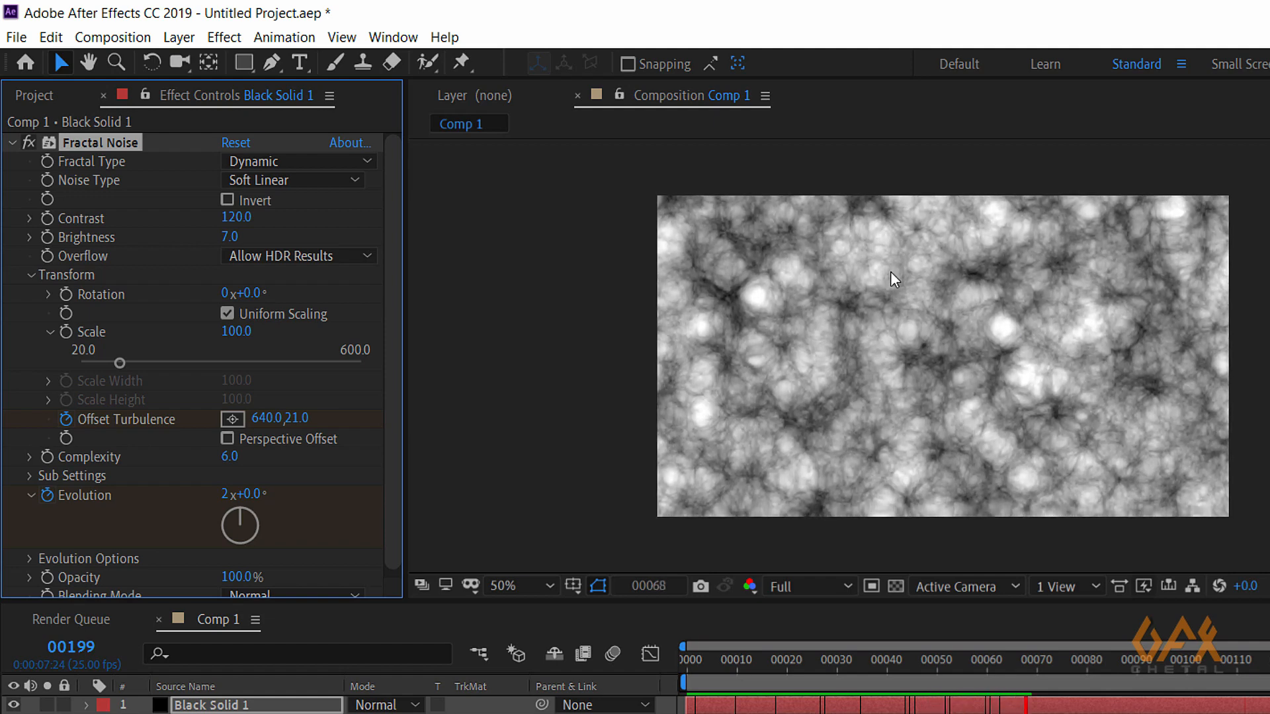
key("space")
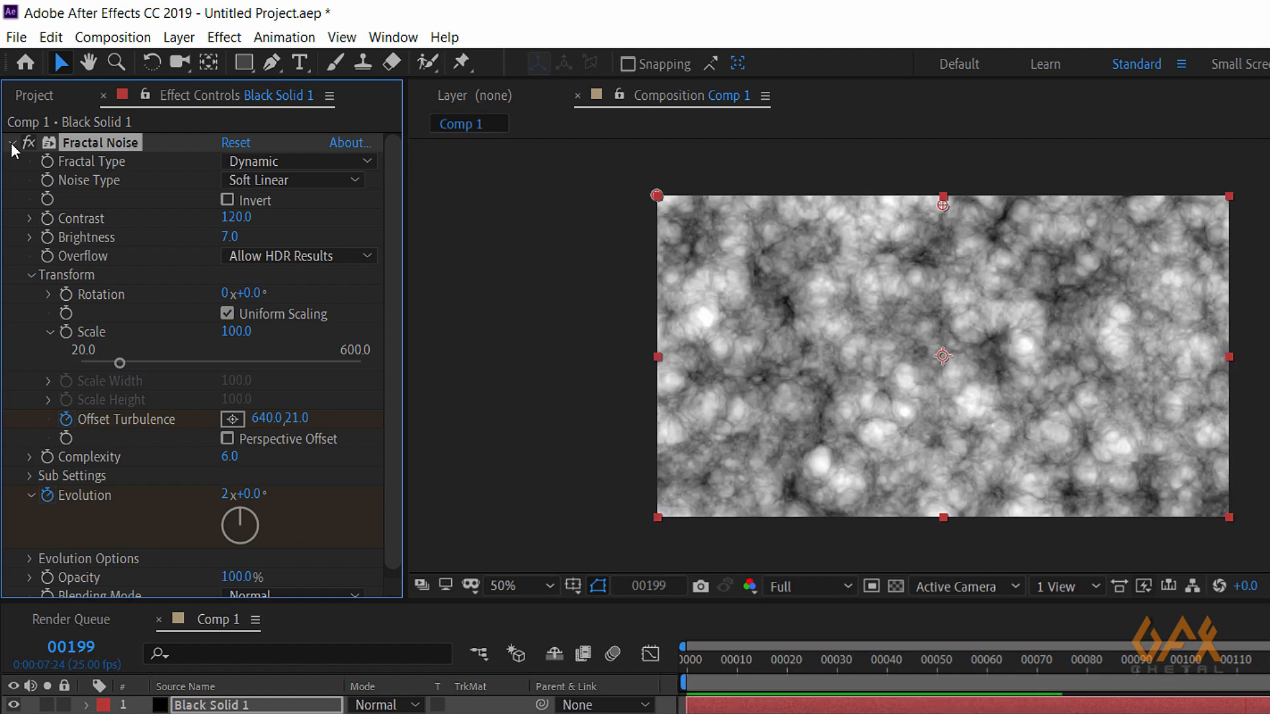
Collapse the Fractal Noise settings and add the Corner Pin distortion effect to the black solid.
left_click(12, 144)
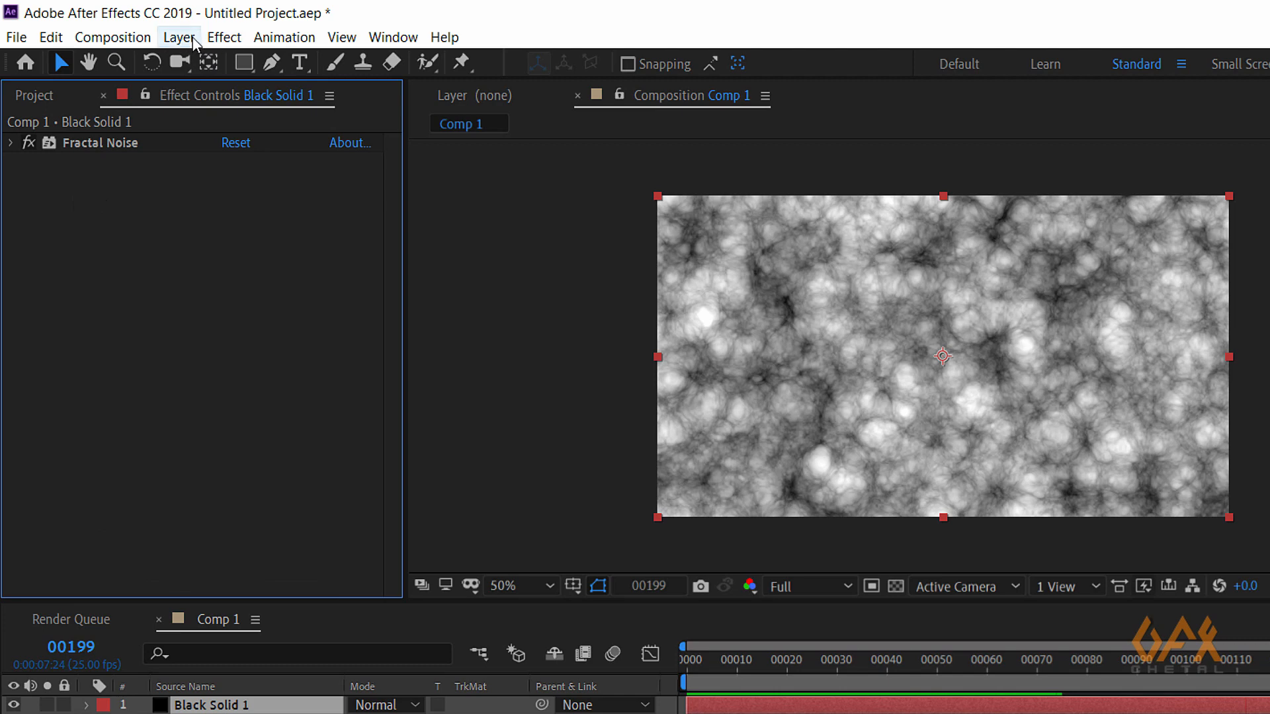
left_click(221, 39)
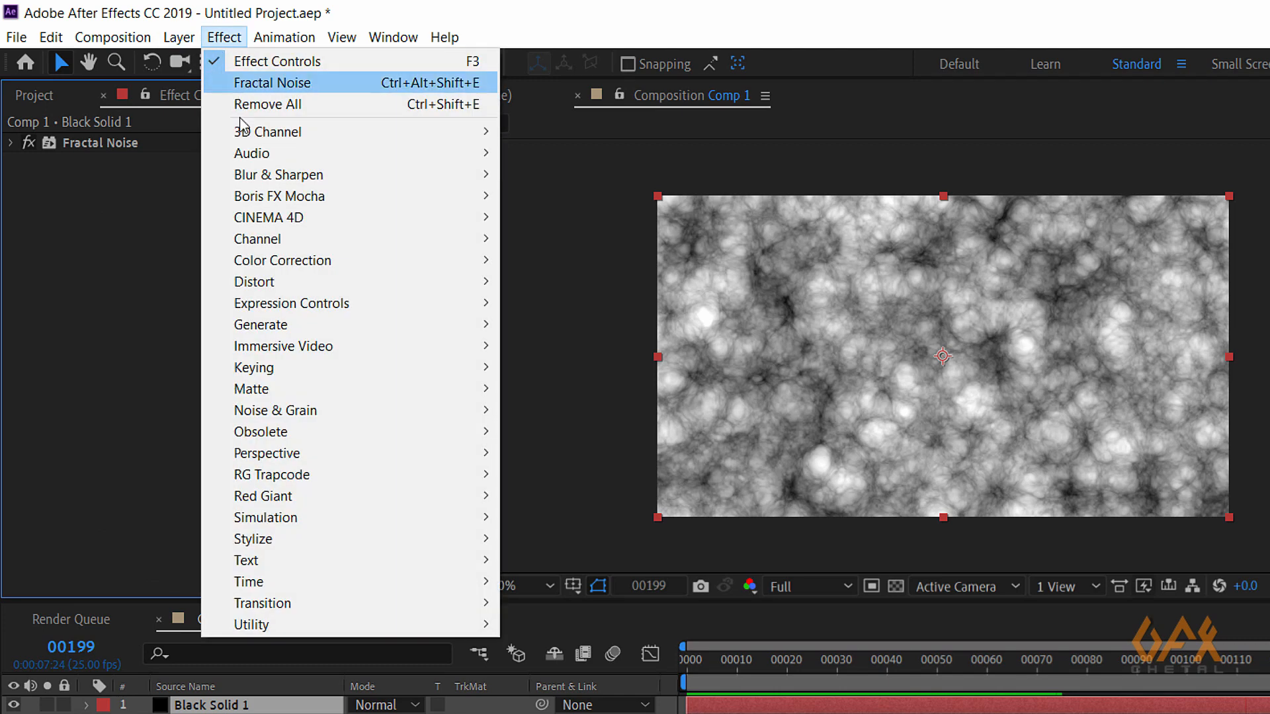
mouse_move(334, 286)
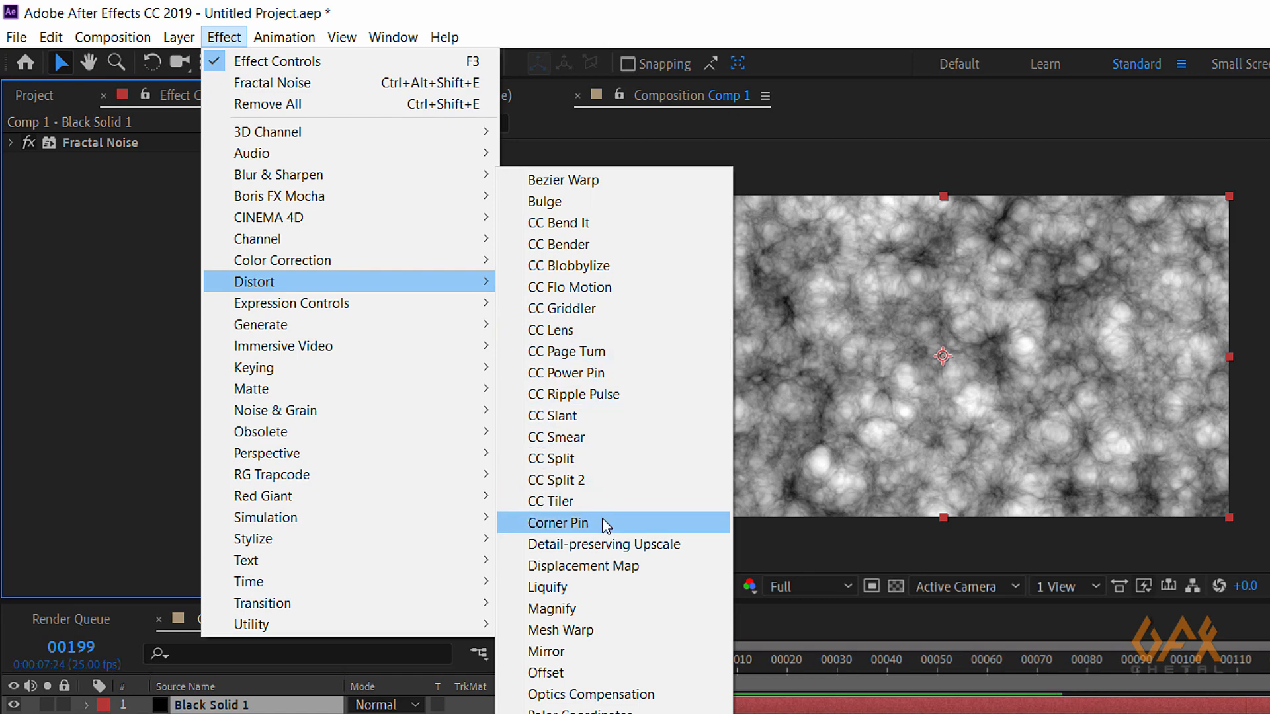
left_click(558, 522)
Stretch the lower corner pins outward to about -2368, 720 and 3408, 720 for a ground perspective, and preview the animation.
scroll(940, 490, "down", 2)
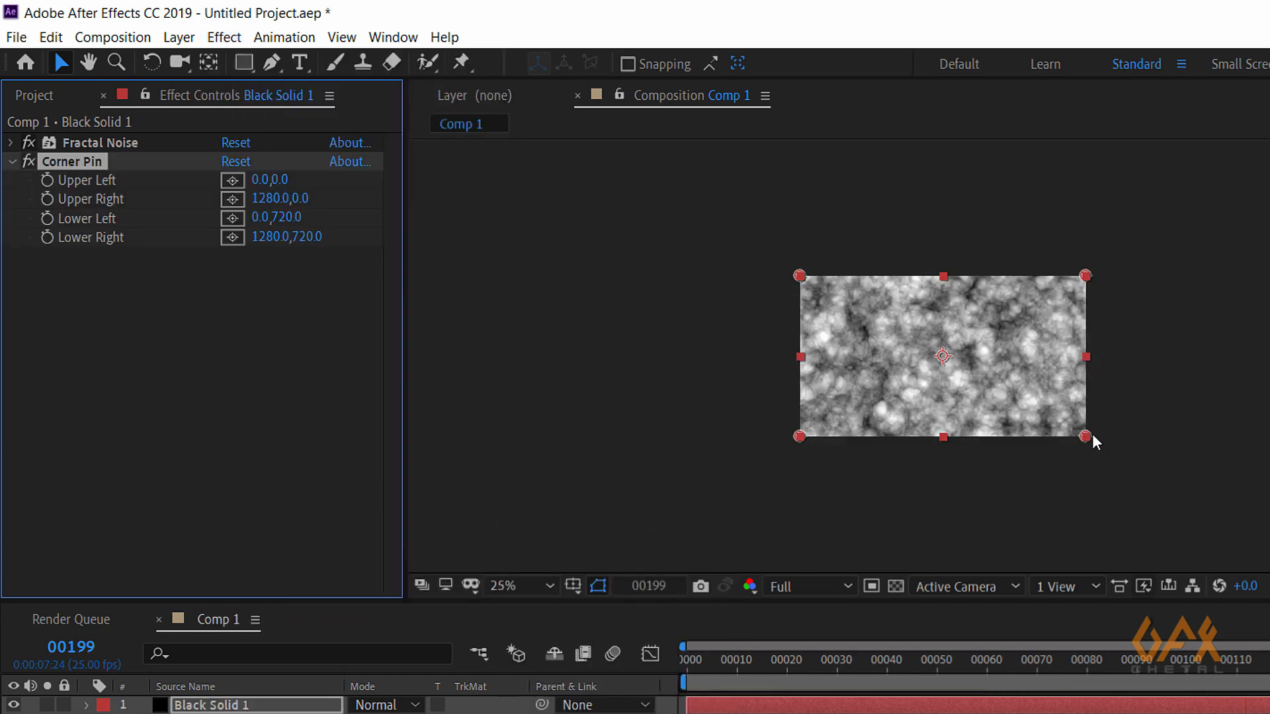
left_click_drag(800, 439, 452, 448)
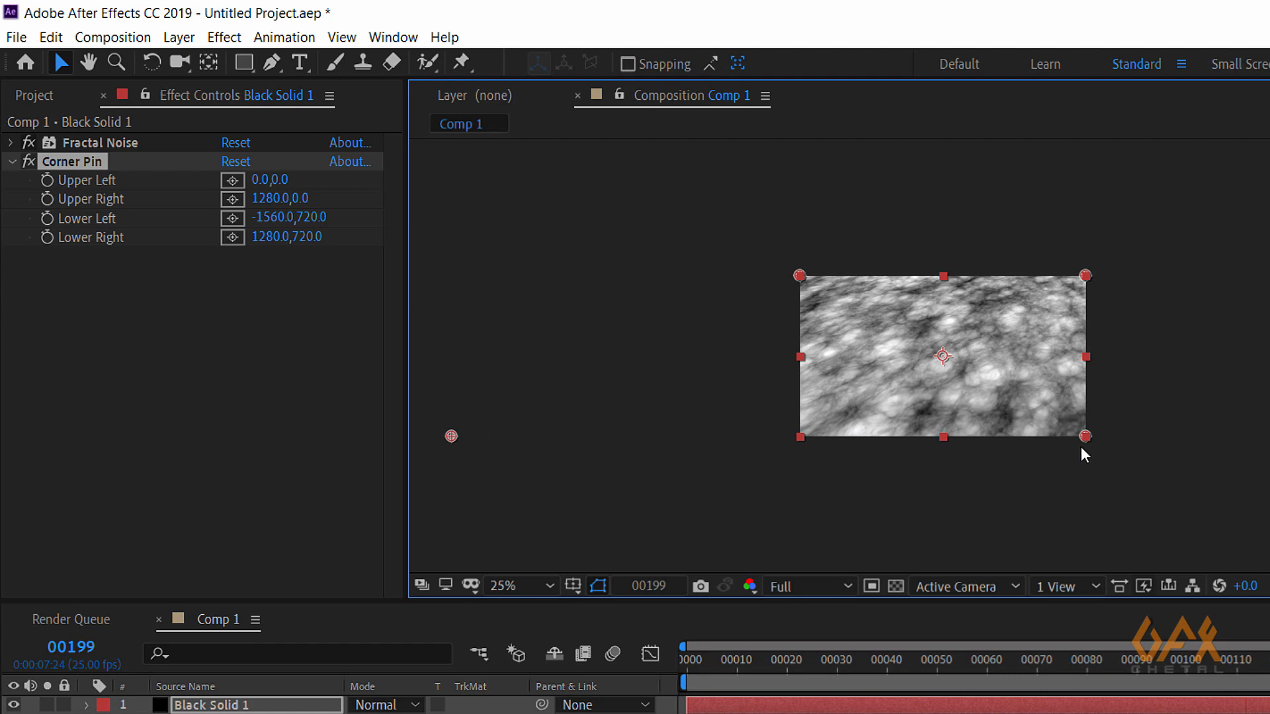
left_click_drag(1085, 438, 1269, 438)
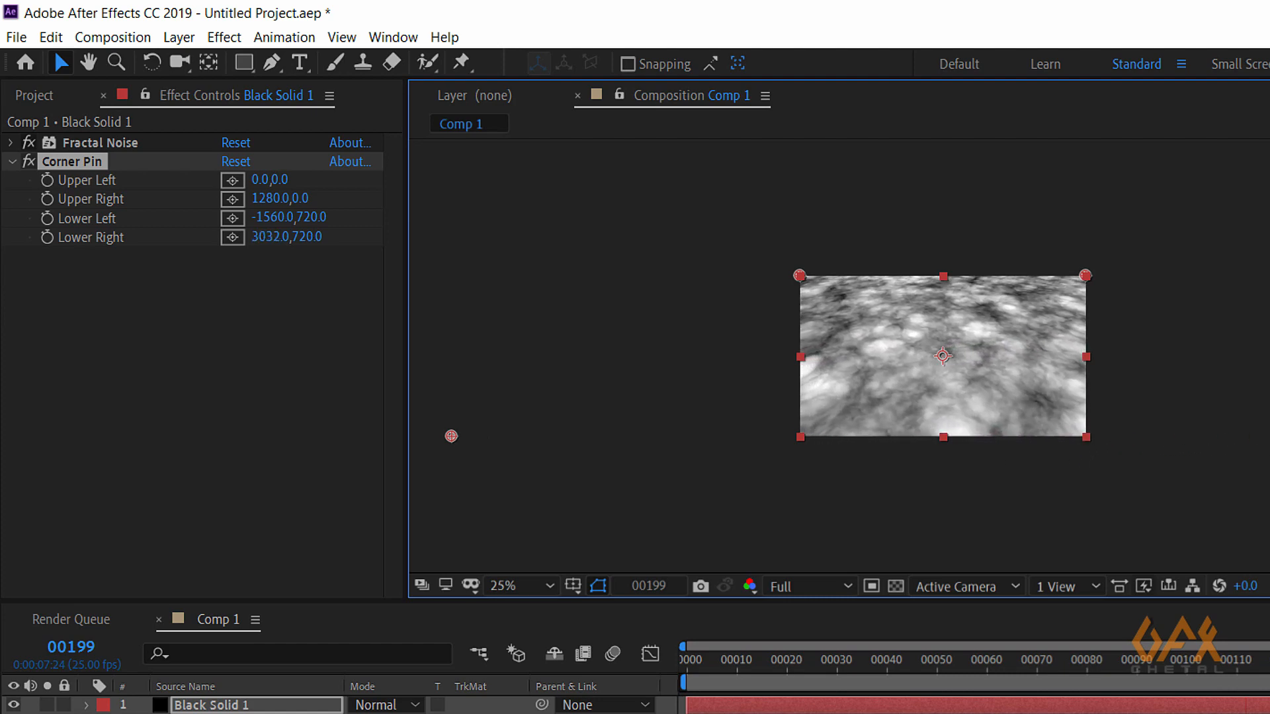
key("comma")
left_click_drag(698, 398, 607, 400)
left_click_drag(1206, 404, 1250, 404)
key("period")
key("period")
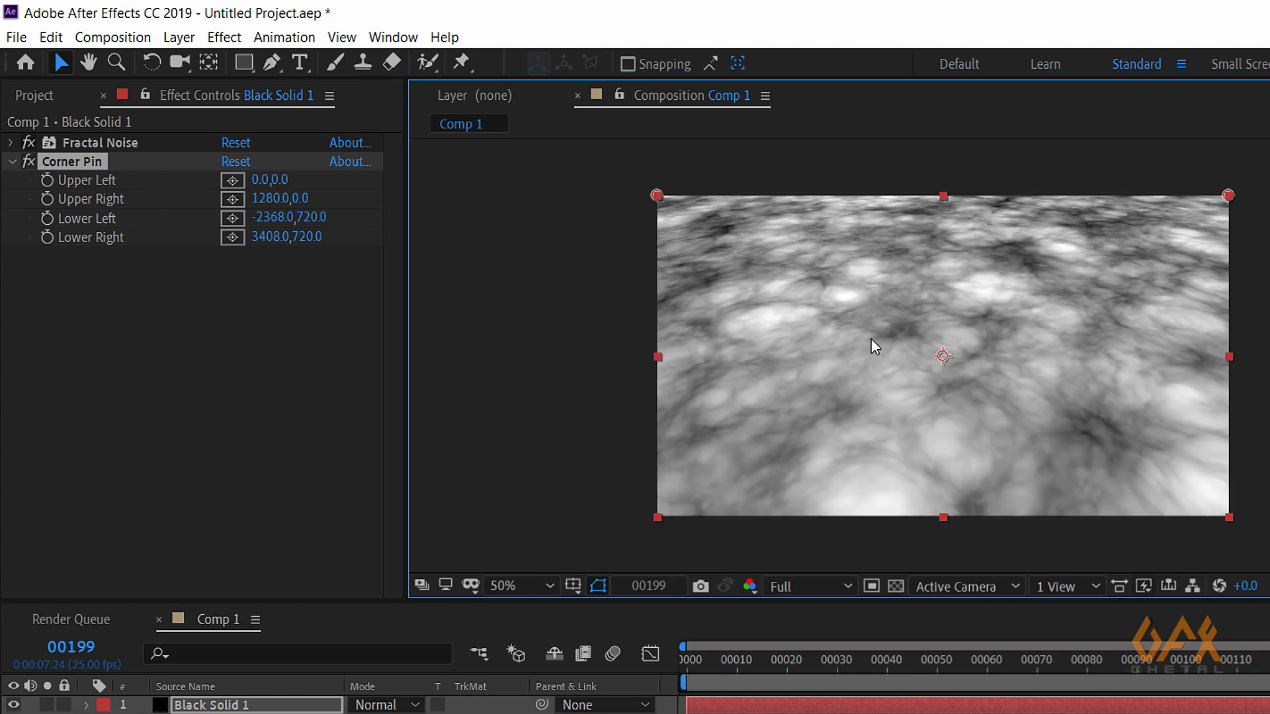
key("space")
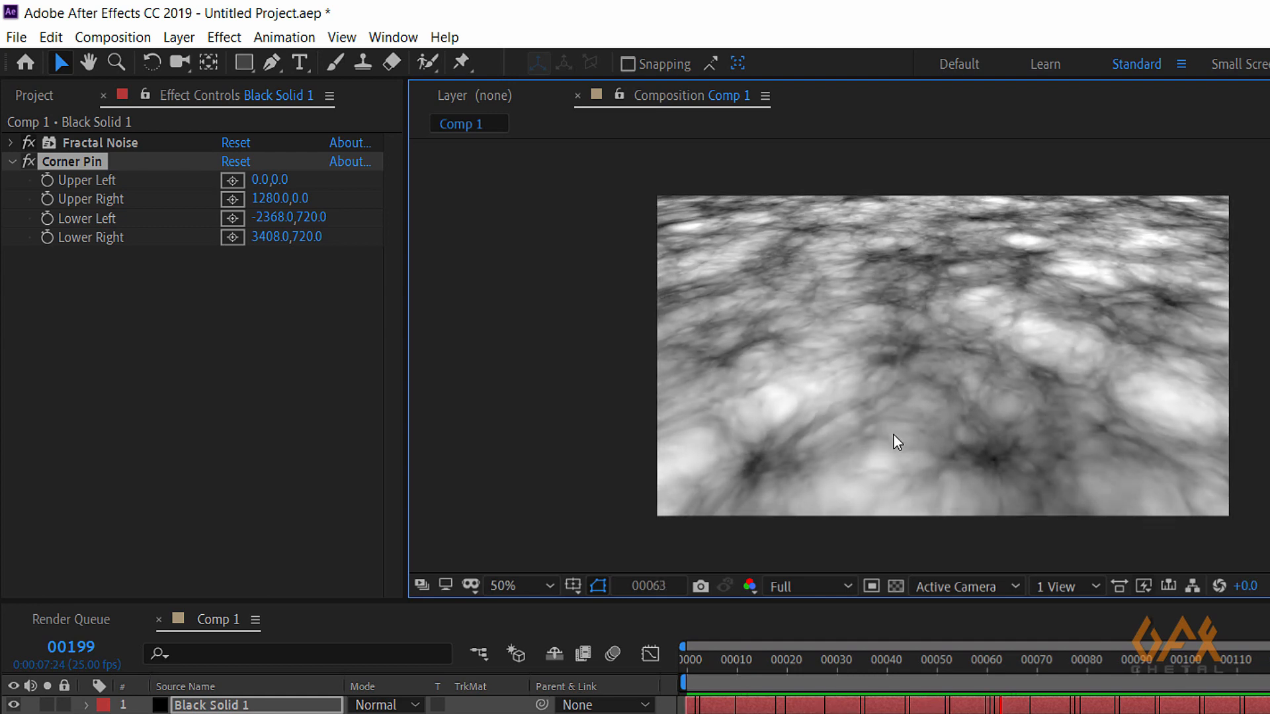
Move the time indicator back to frame 1 and collapse the black solid's Corner Pin settings.
left_click(694, 667)
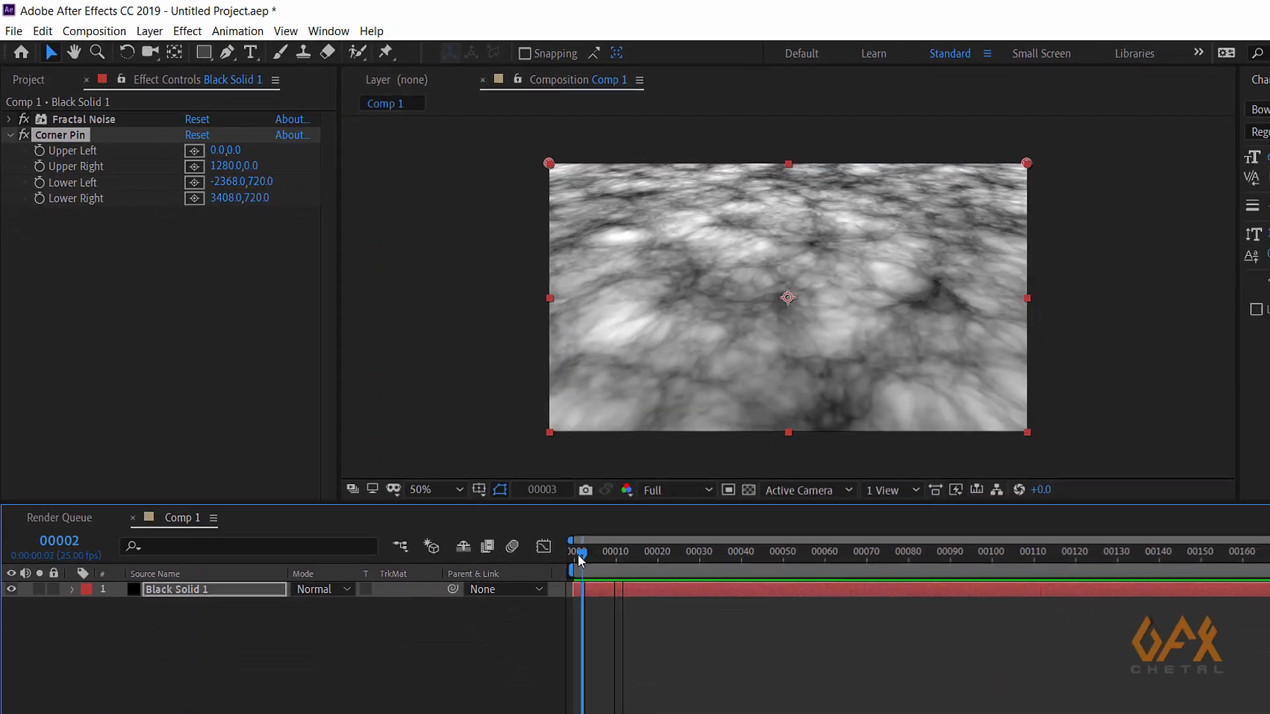
left_click(579, 560)
left_click(156, 522)
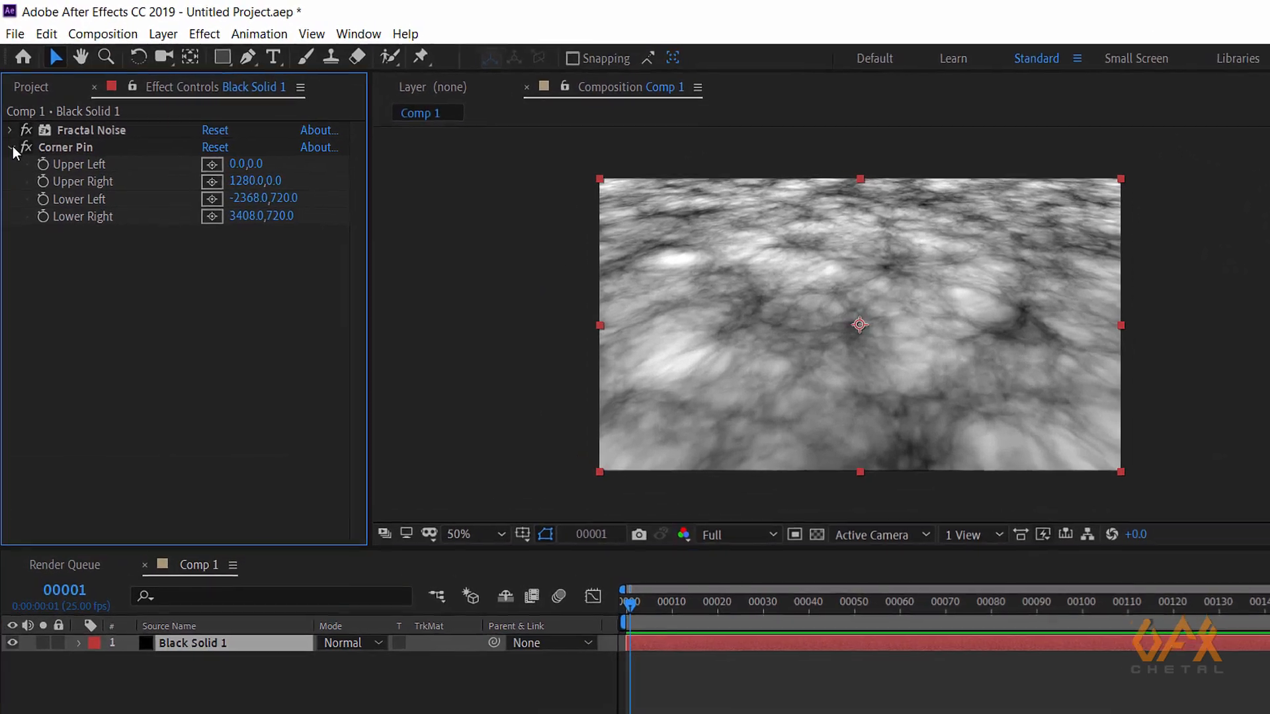
left_click(9, 119)
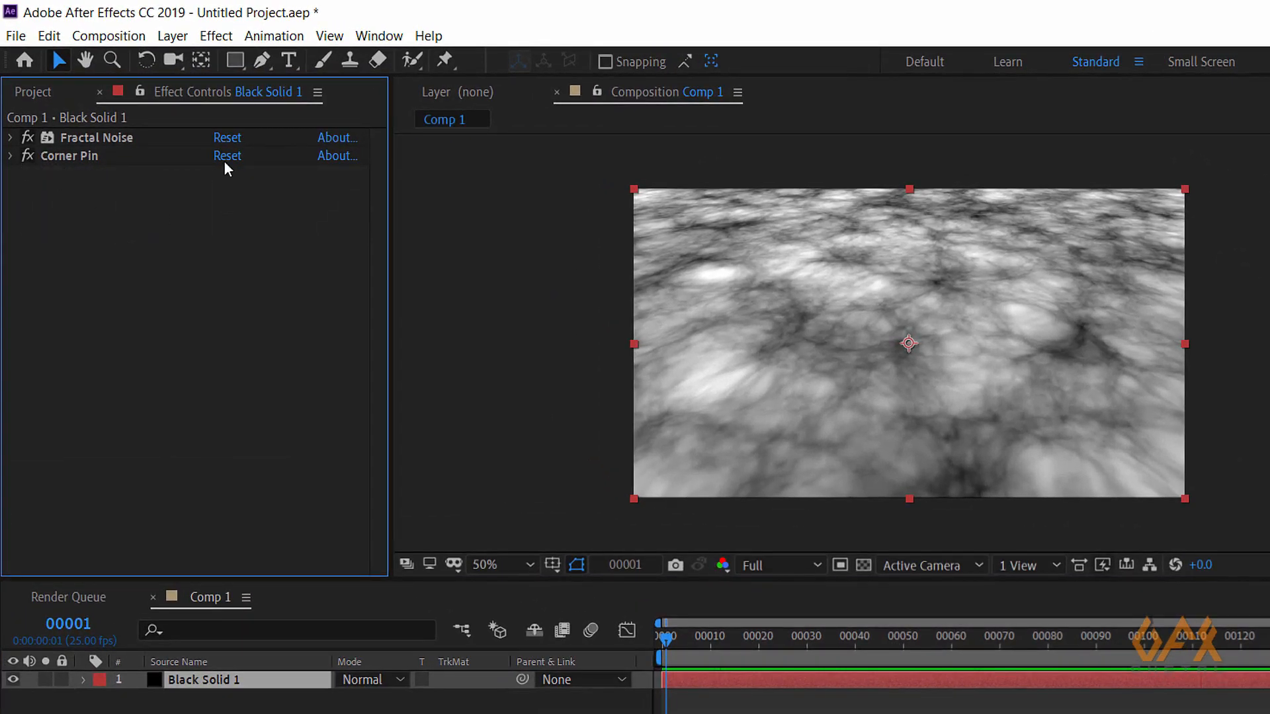
Try the Displacement Map effect directly on the black solid with a maximum horizontal displacement of 57, and delete the effect.
left_click(216, 36)
mouse_move(386, 275)
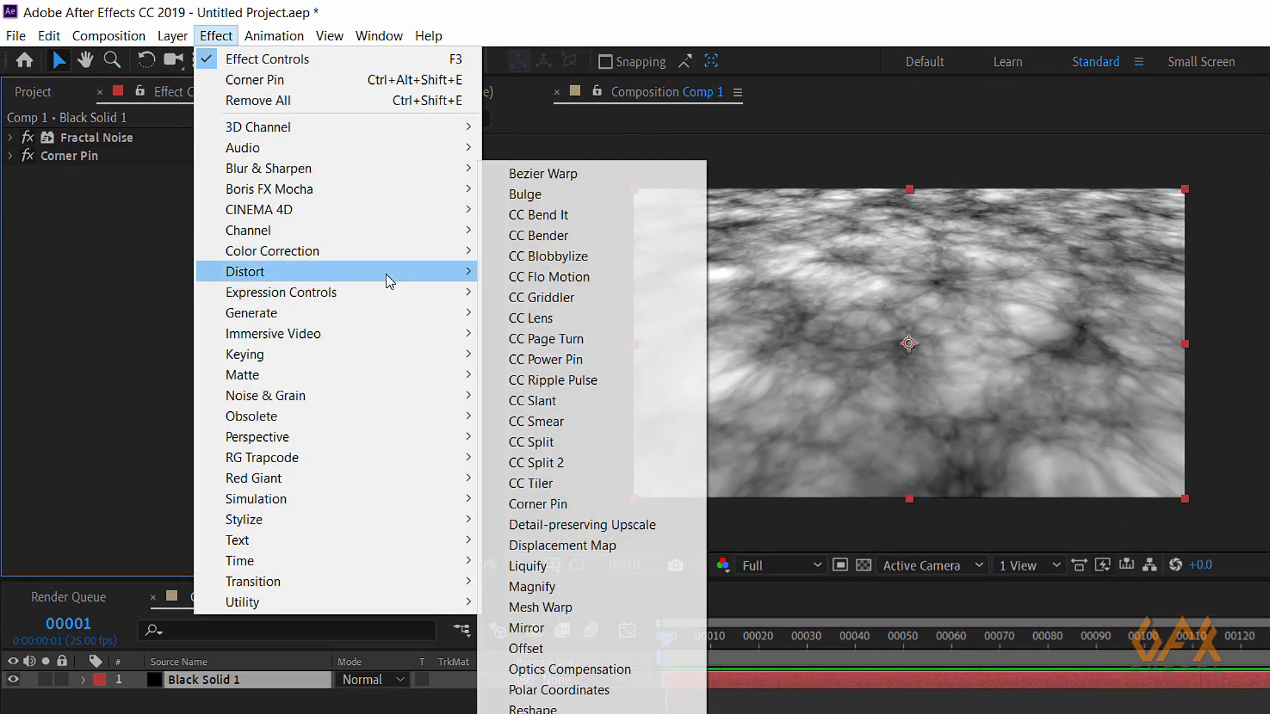
left_click(538, 546)
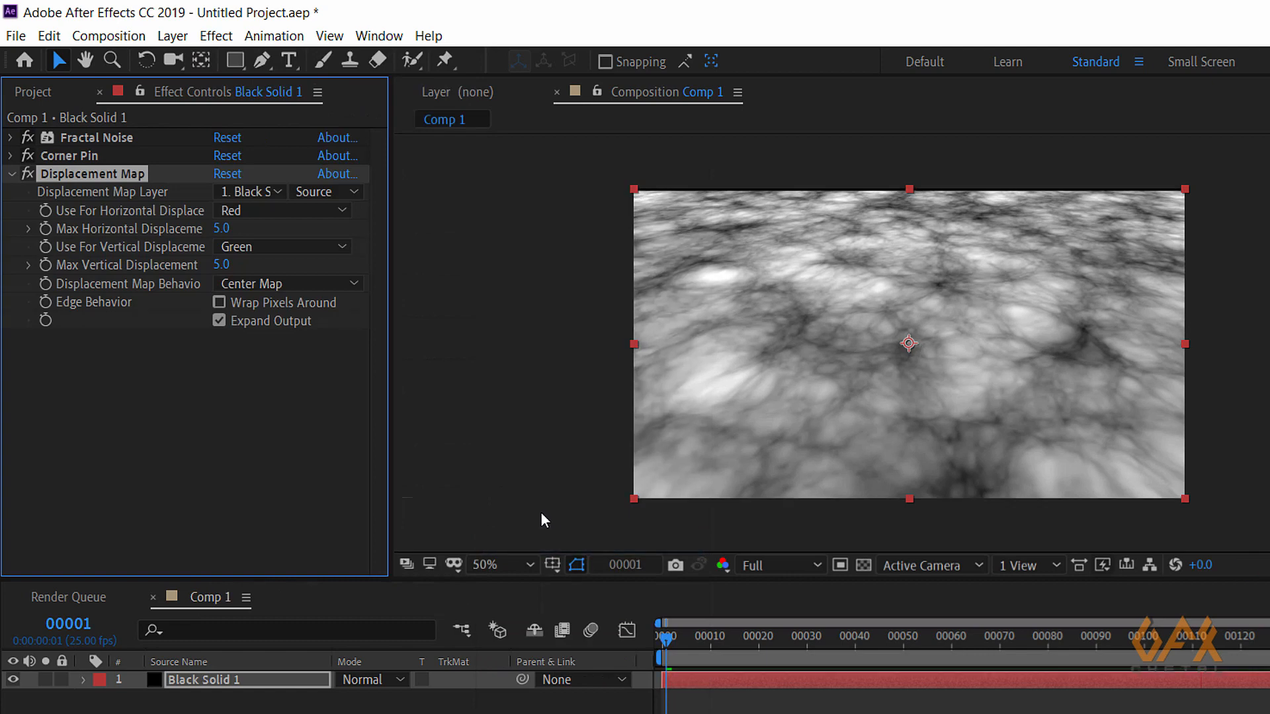
left_click(236, 193)
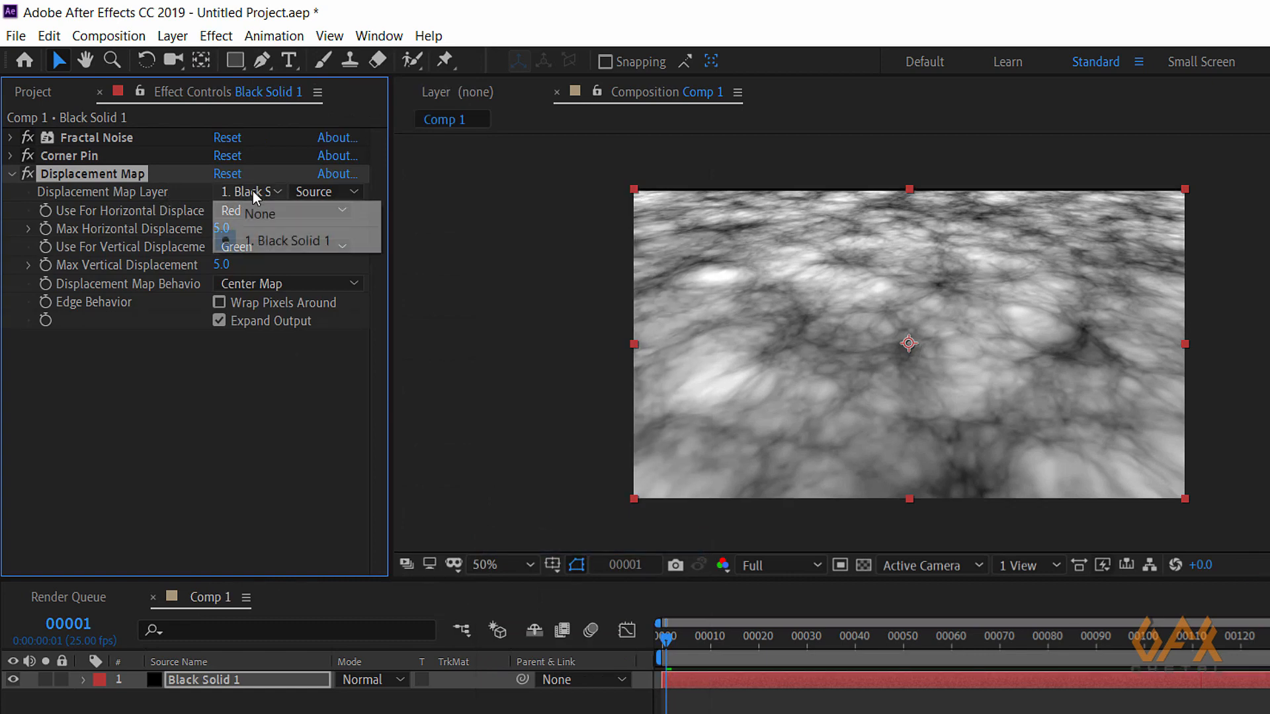
left_click(292, 242)
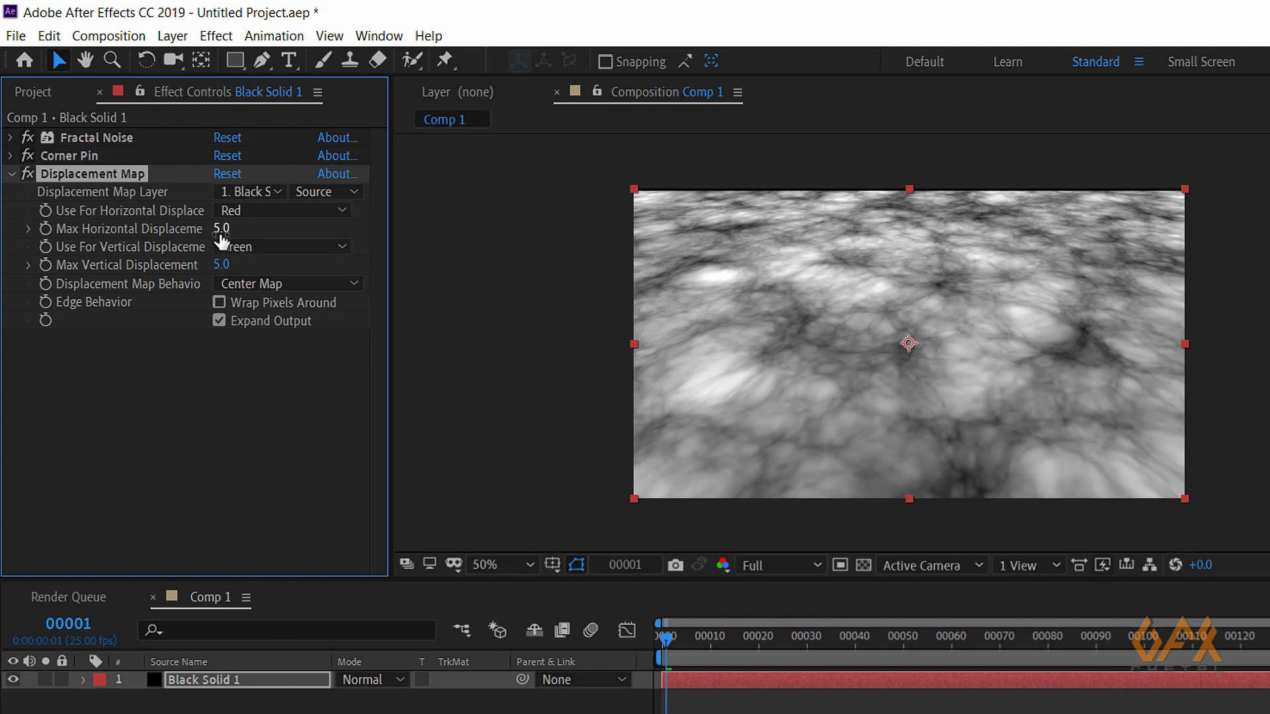
left_click_drag(222, 229, 295, 232)
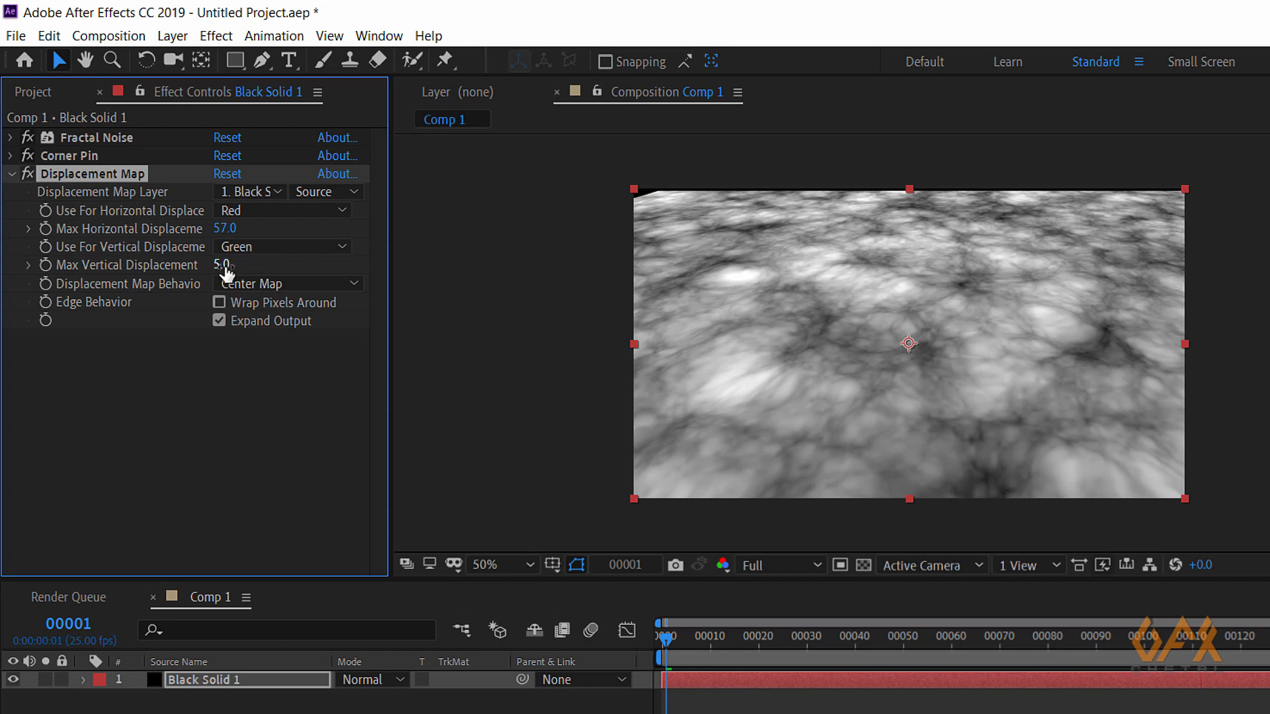
left_click_drag(224, 264, 232, 267)
key("Delete")
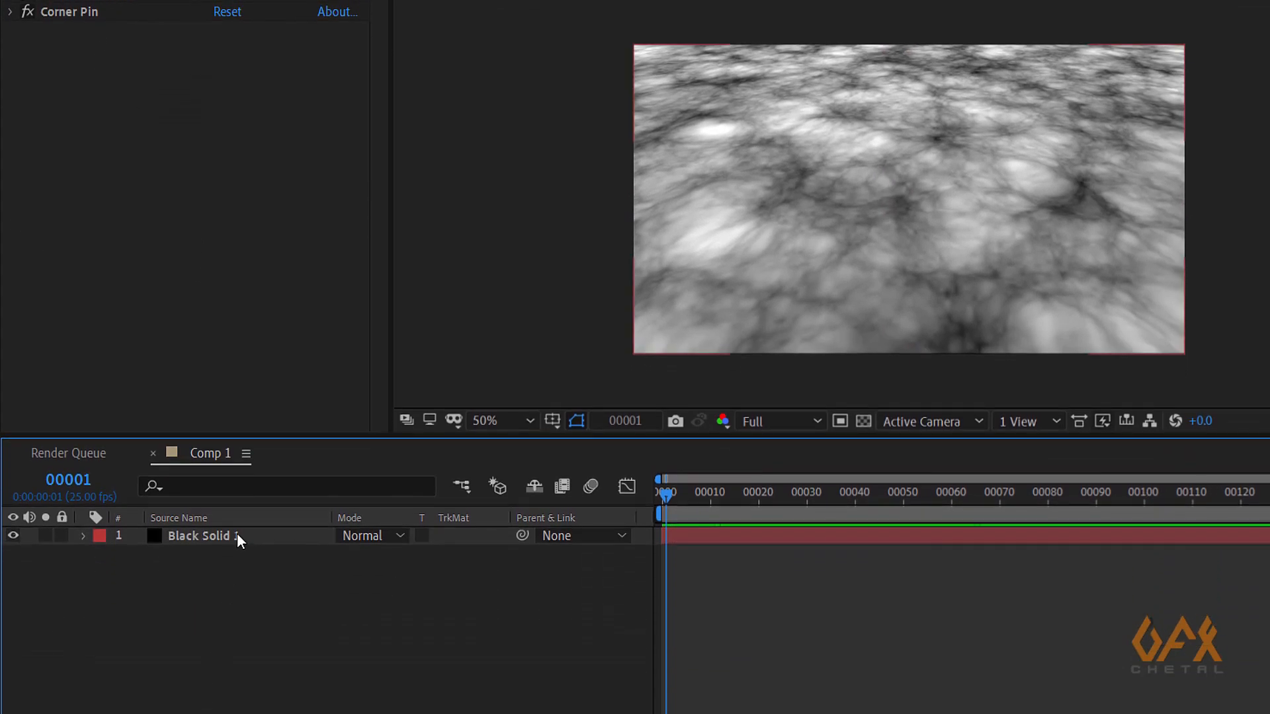
Pre-compose the black solid as lava_displace, moving all attributes into the new composition.
left_click(237, 558)
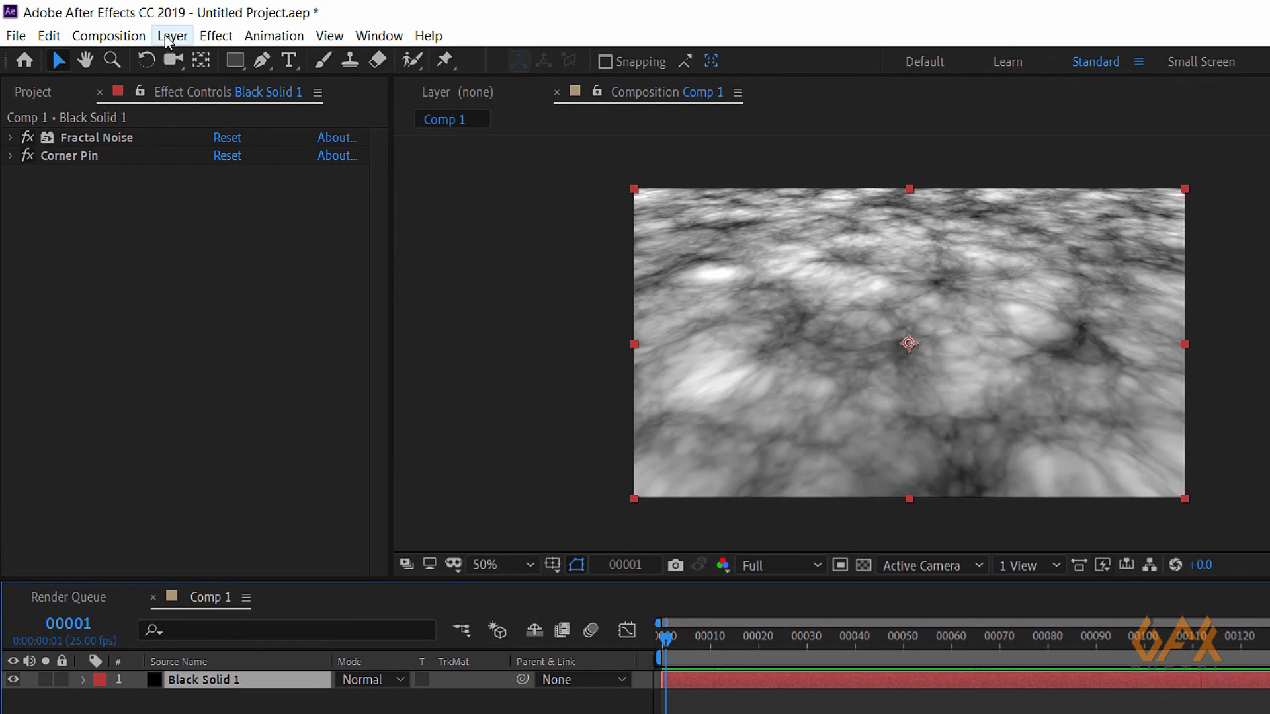
left_click(170, 38)
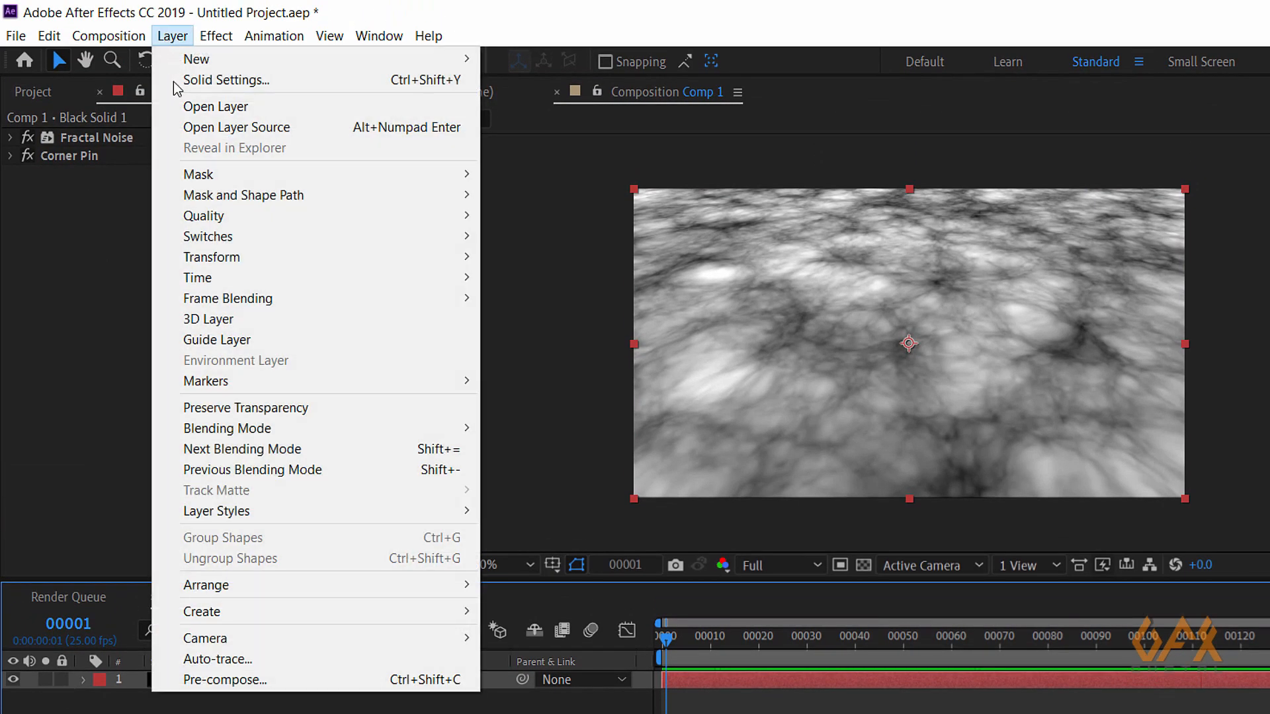
left_click(225, 680)
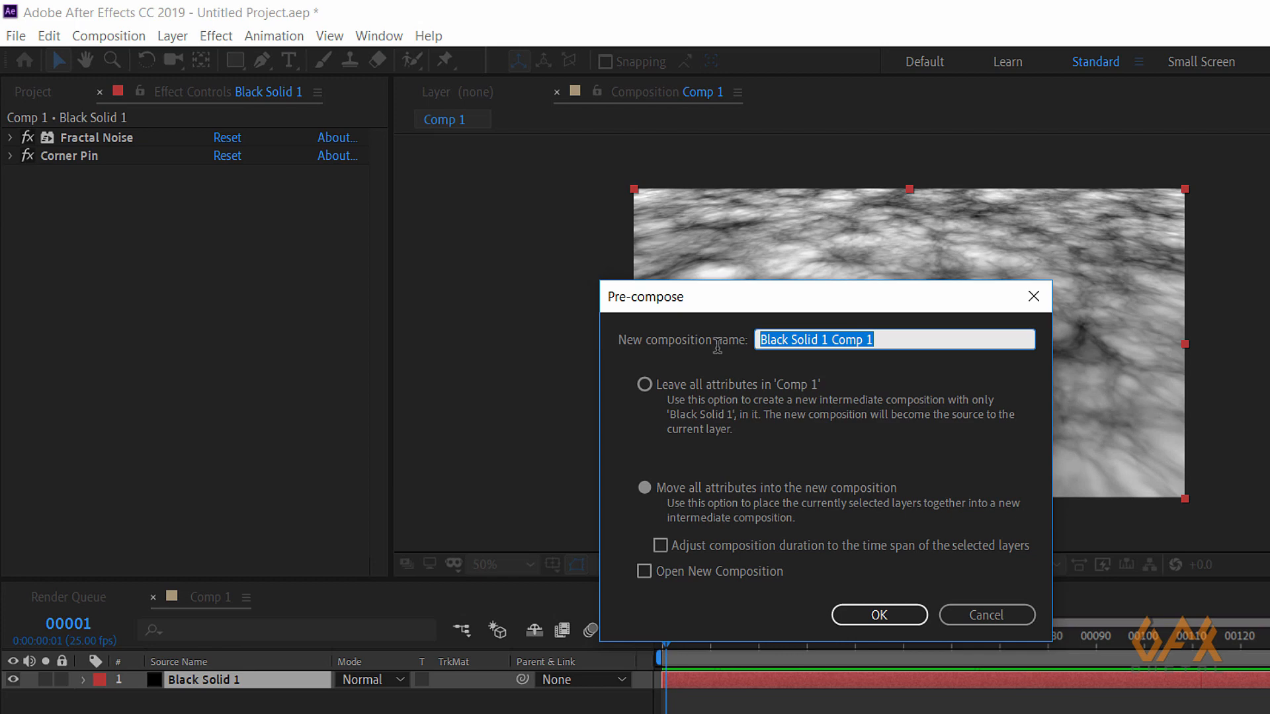
type("lava_dis")
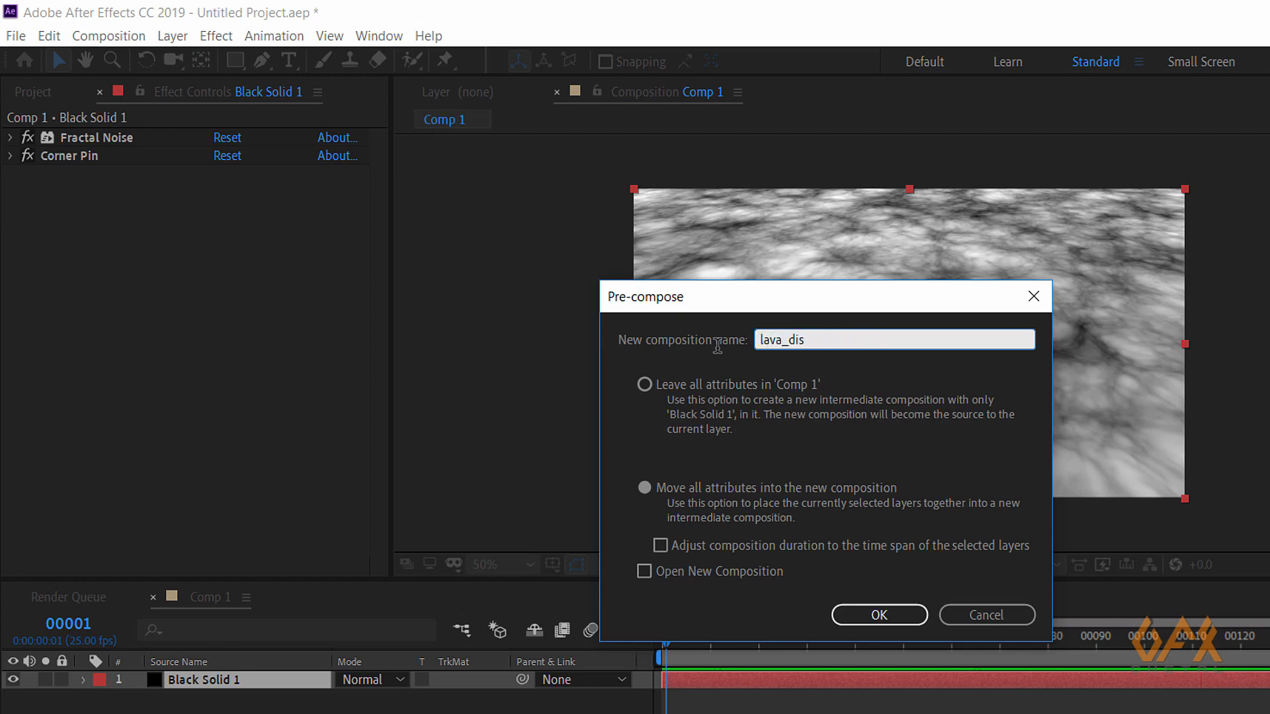
type("place")
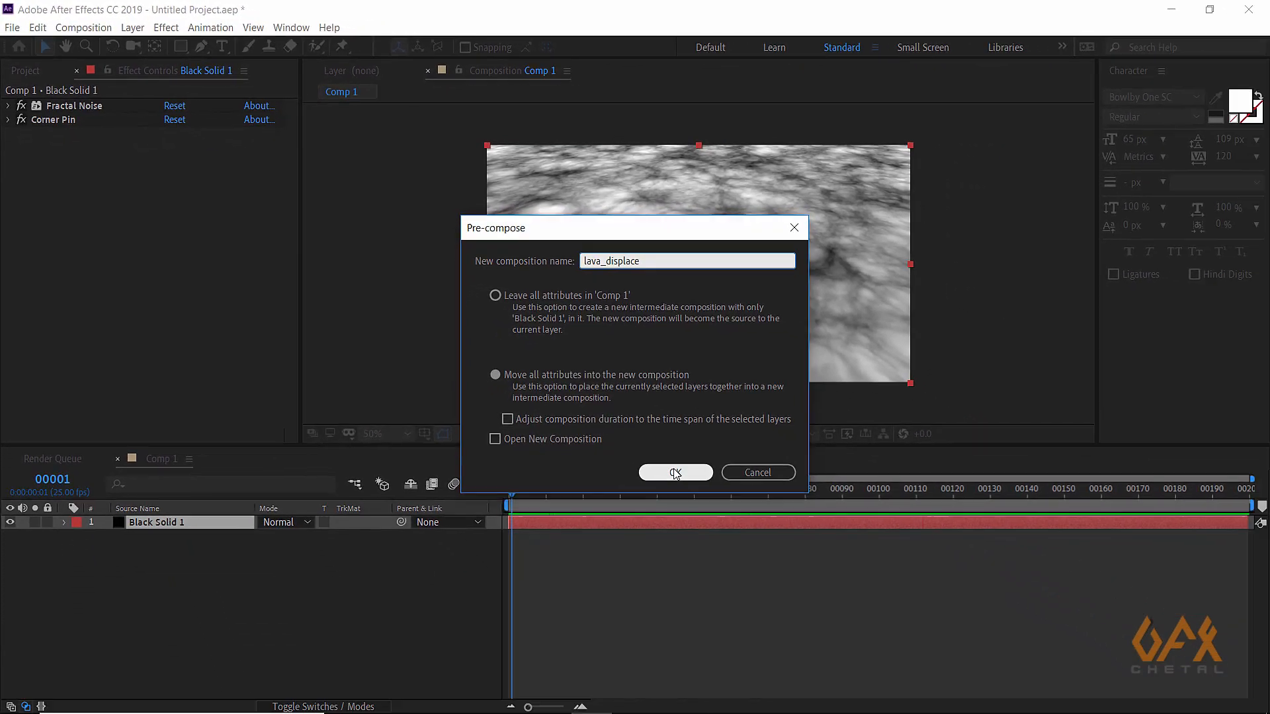
key("Return")
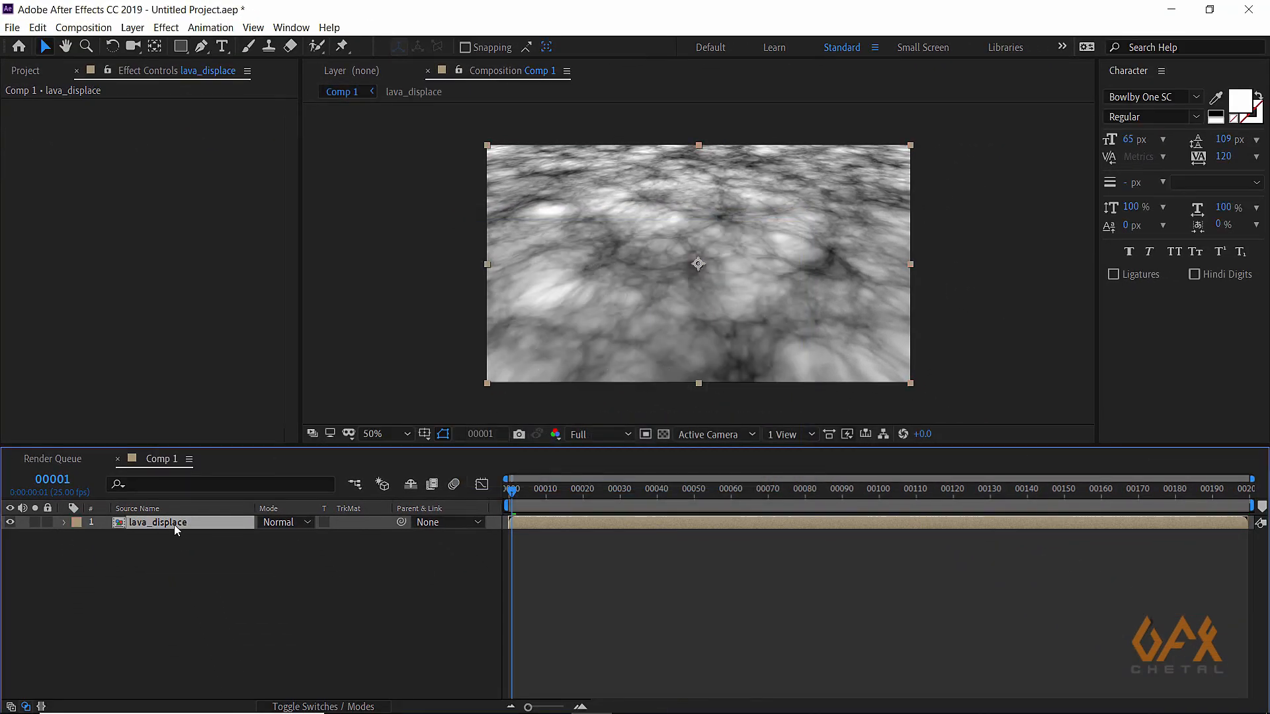
Add the Displacement Map distortion effect to the lava_displace layer, using lava_displace itself as the map layer.
left_click(189, 542)
left_click(180, 525)
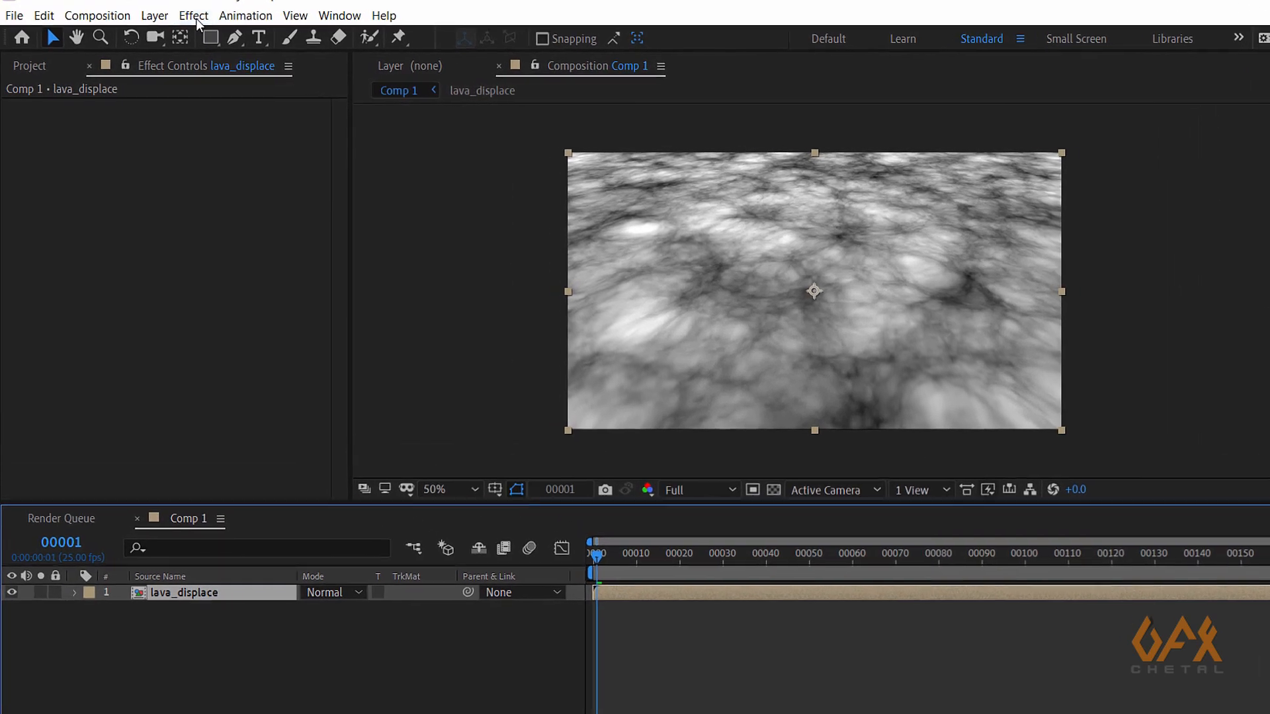
left_click(166, 27)
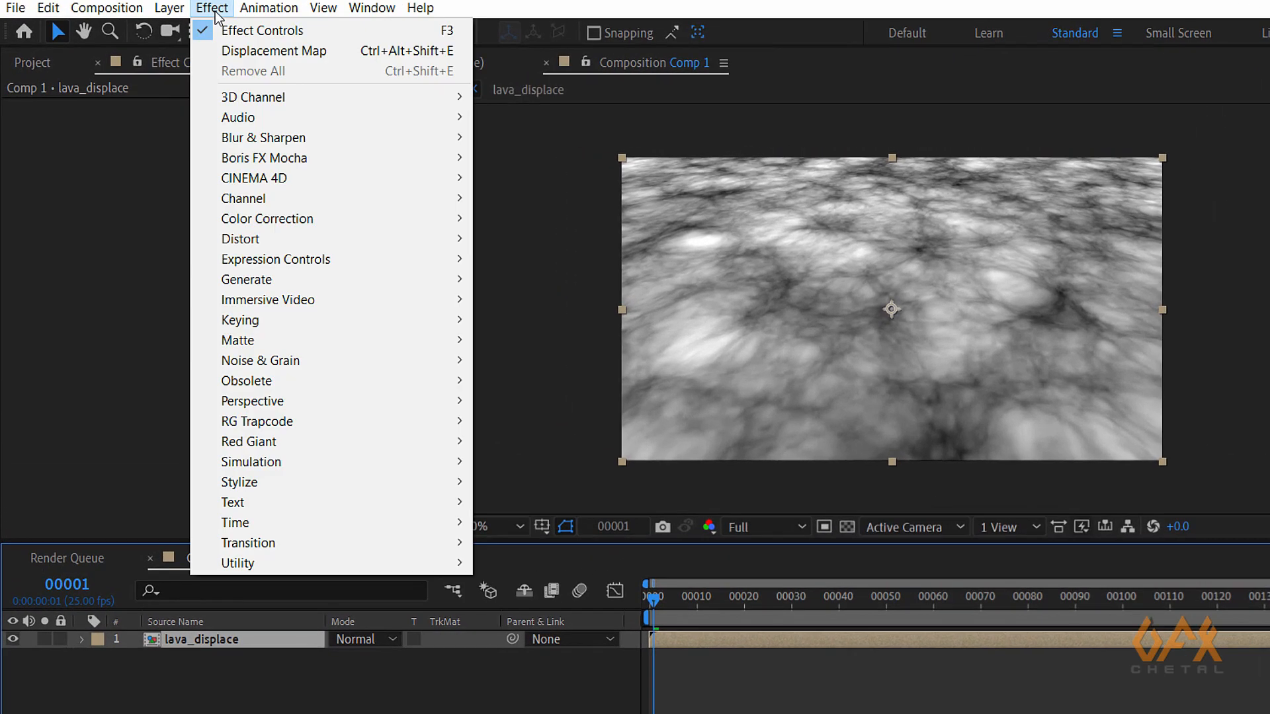
mouse_move(350, 237)
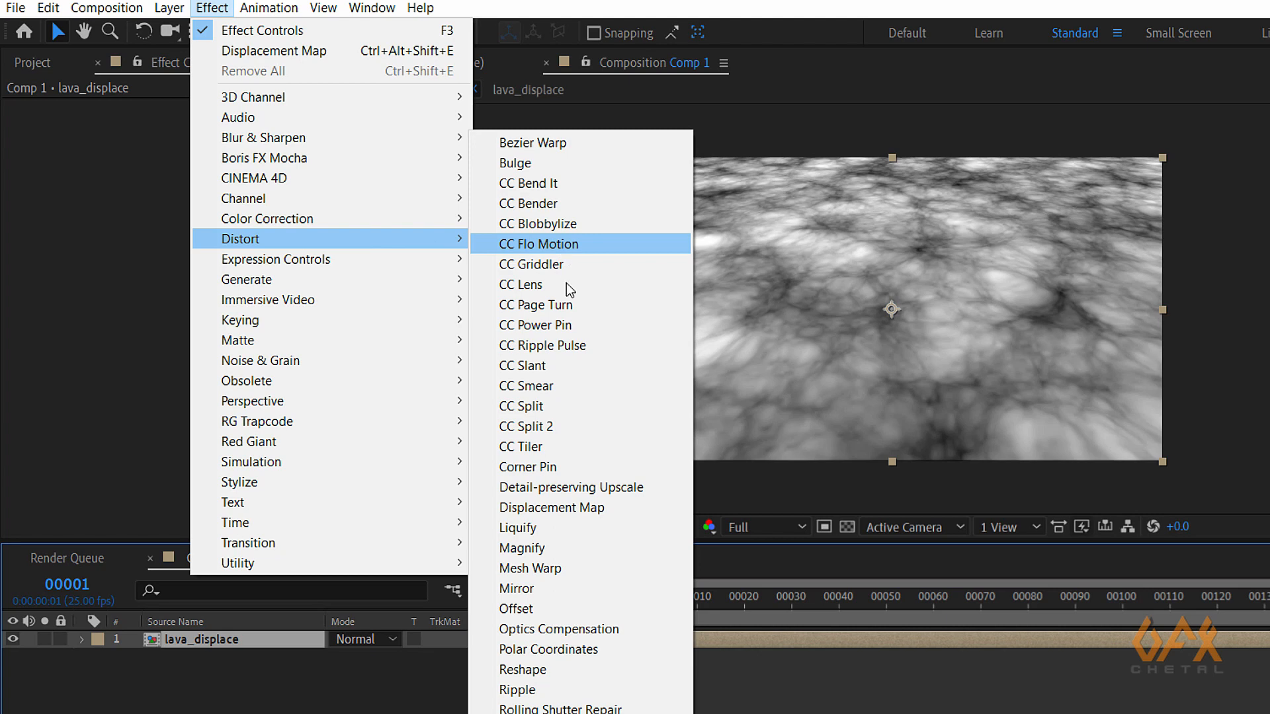
left_click(582, 508)
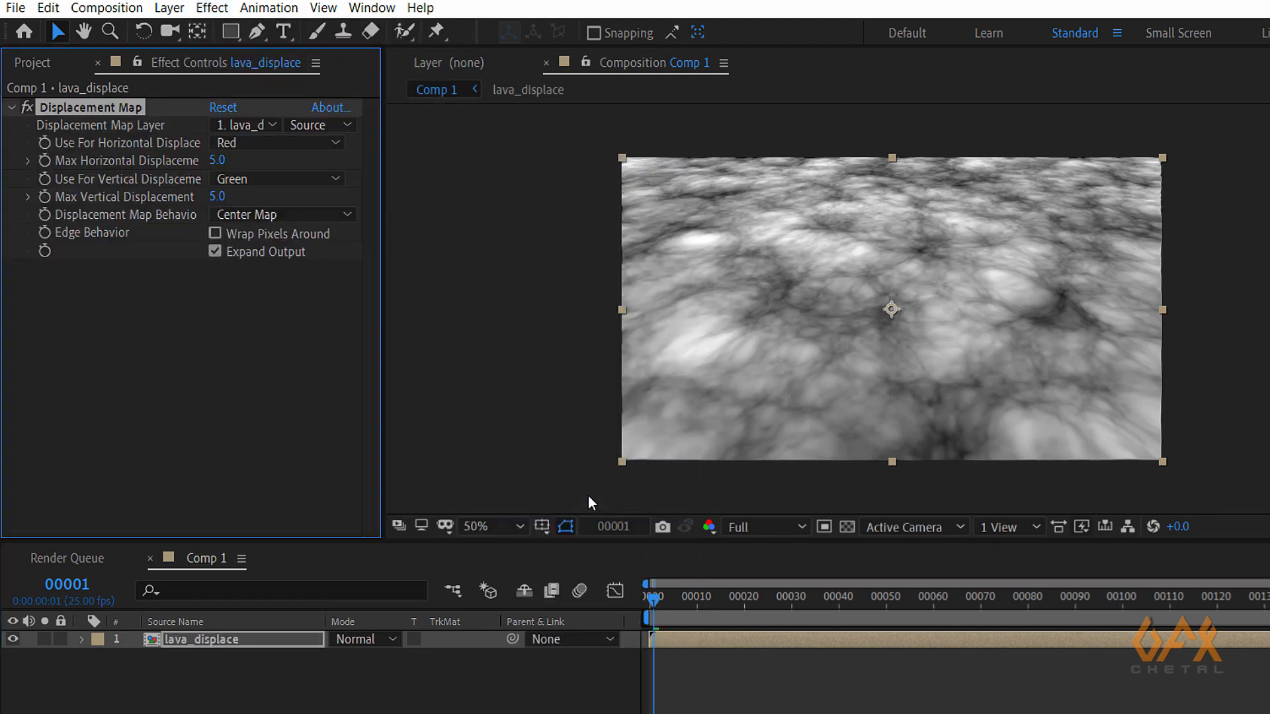
left_click(246, 126)
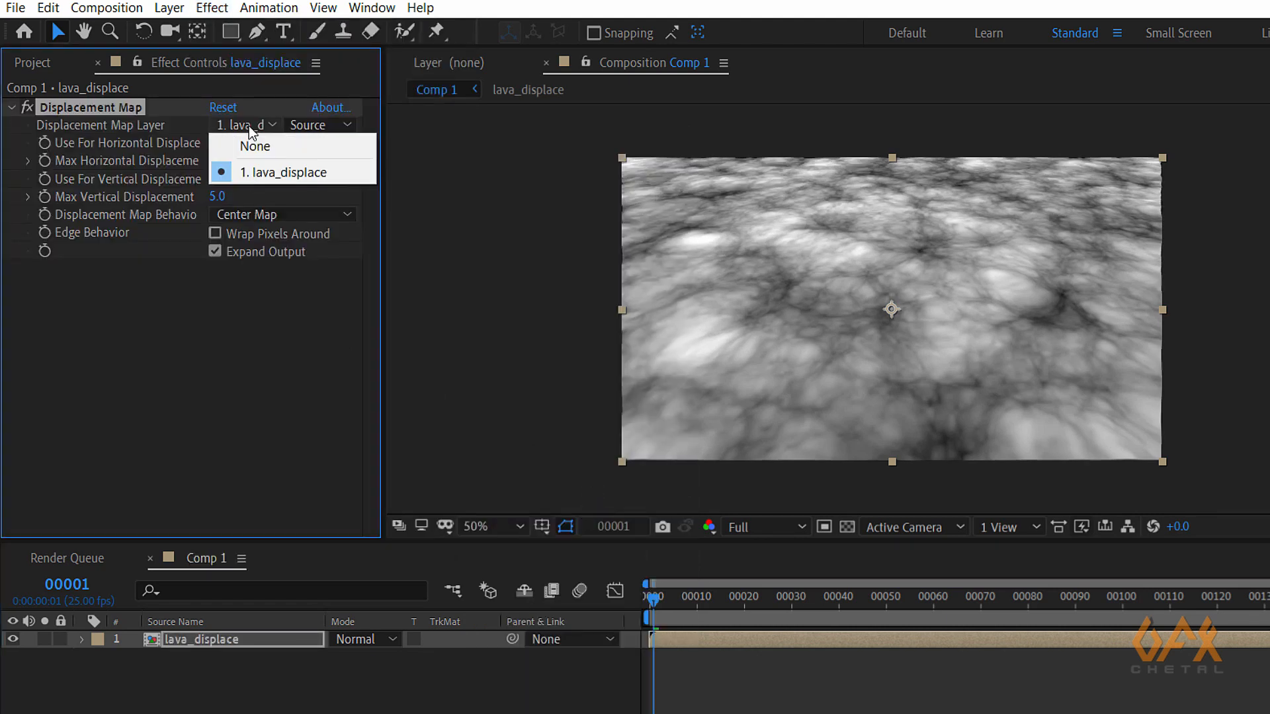
left_click(279, 170)
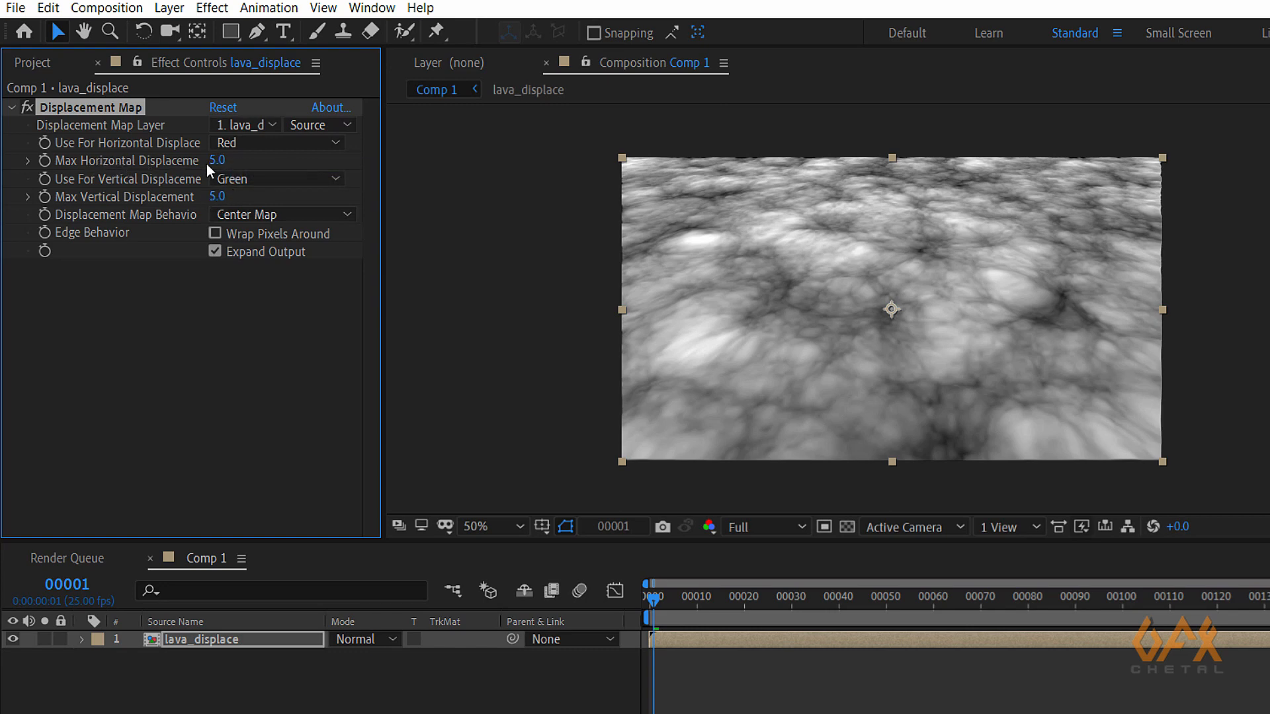
Set the maximum horizontal displacement to 0 and the maximum vertical displacement to 31, and preview the animation.
type("0")
key("Return")
left_click_drag(216, 204, 246, 202)
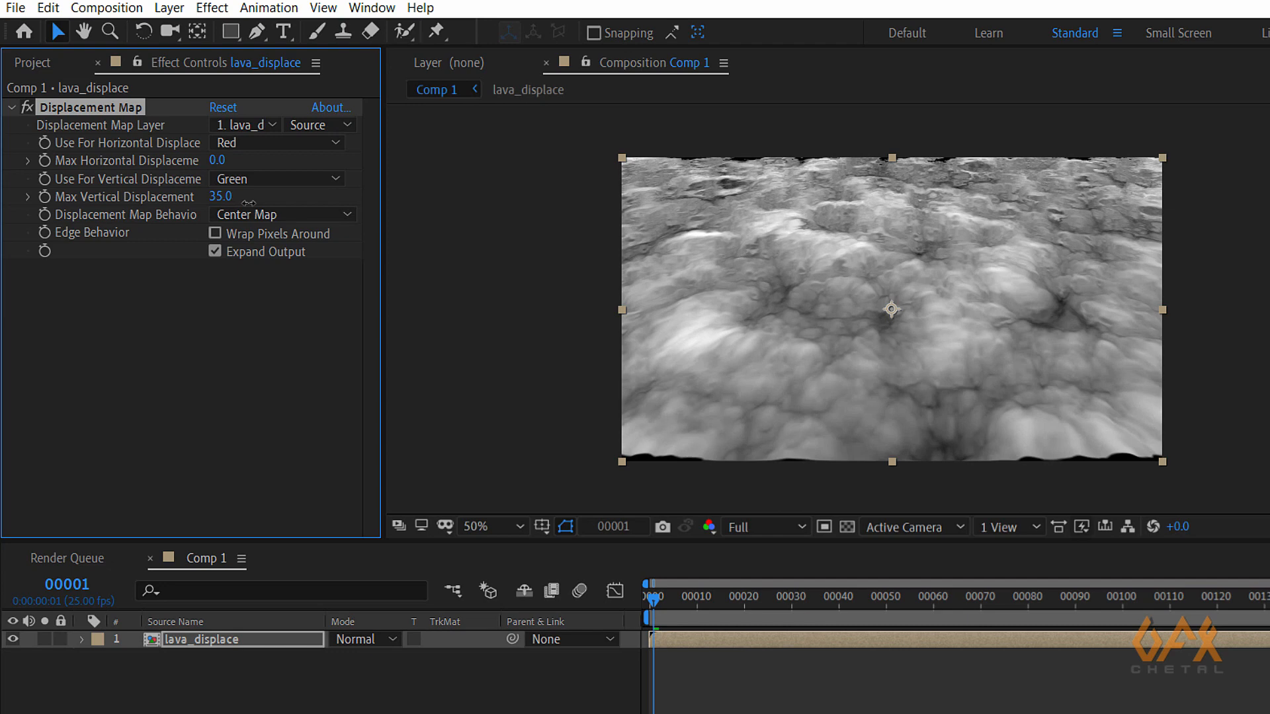
scroll(792, 256, "up", 2)
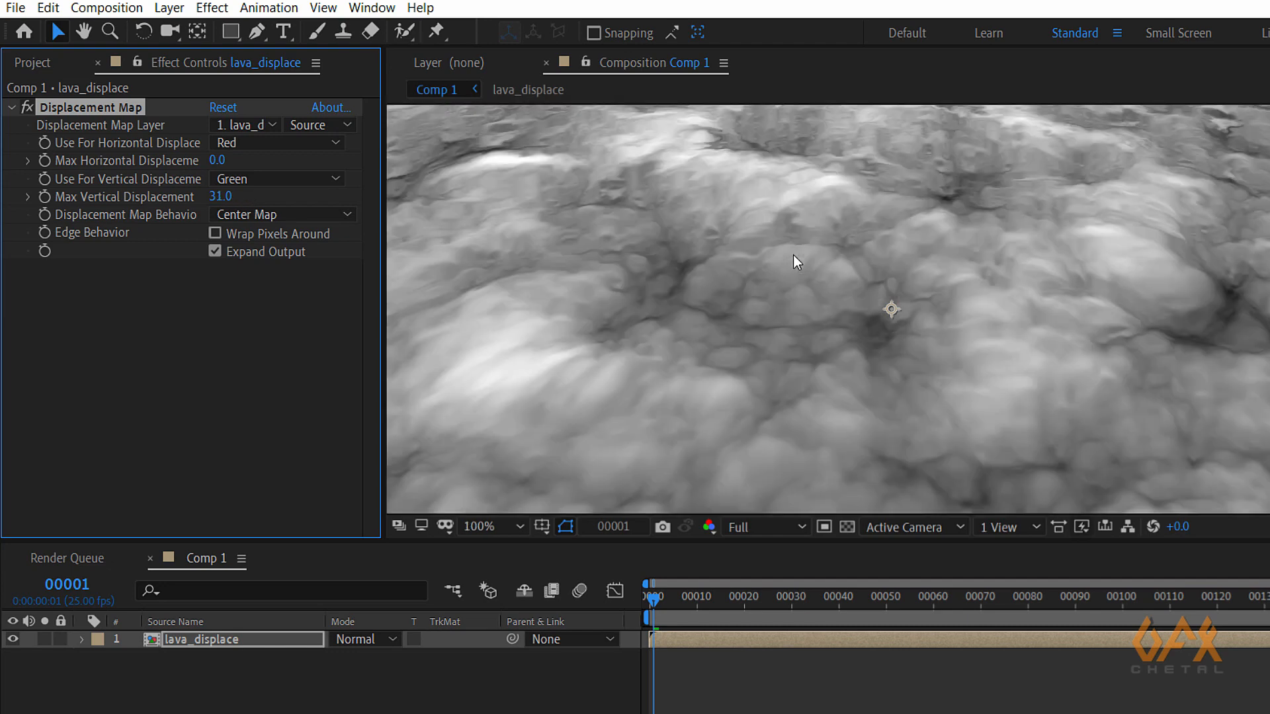
scroll(792, 256, "down", 2)
key("space")
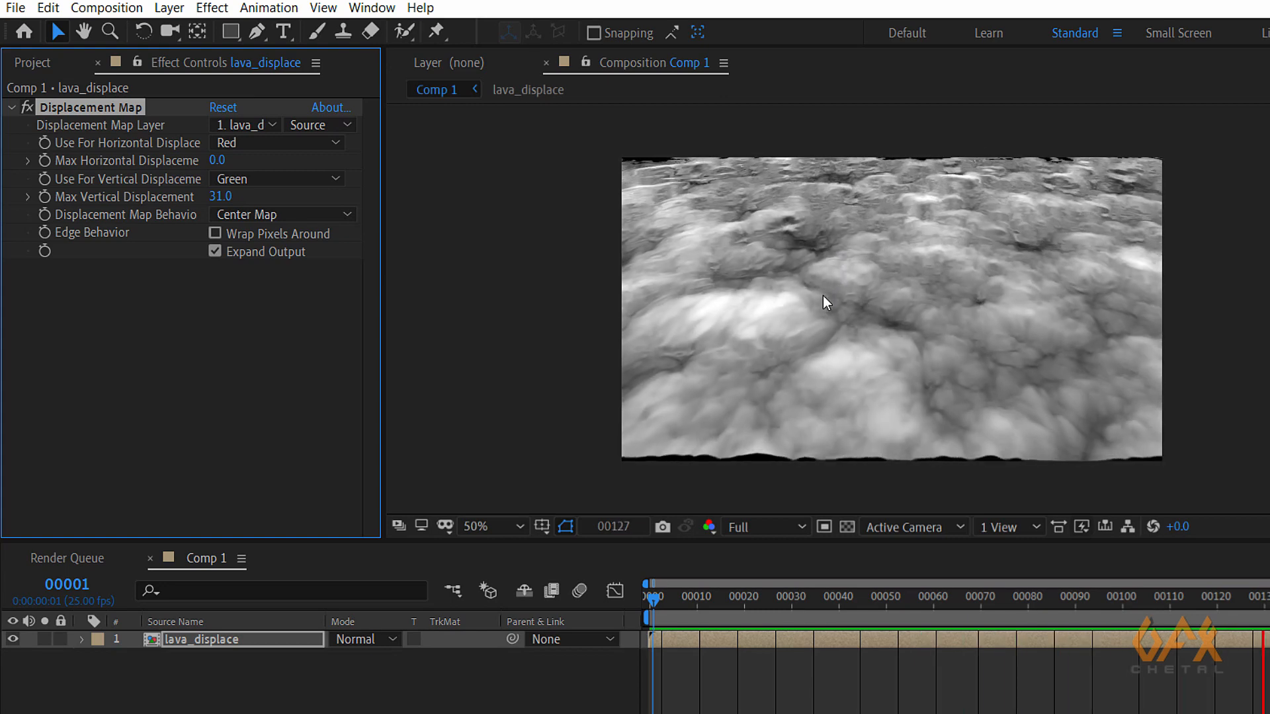
key("space")
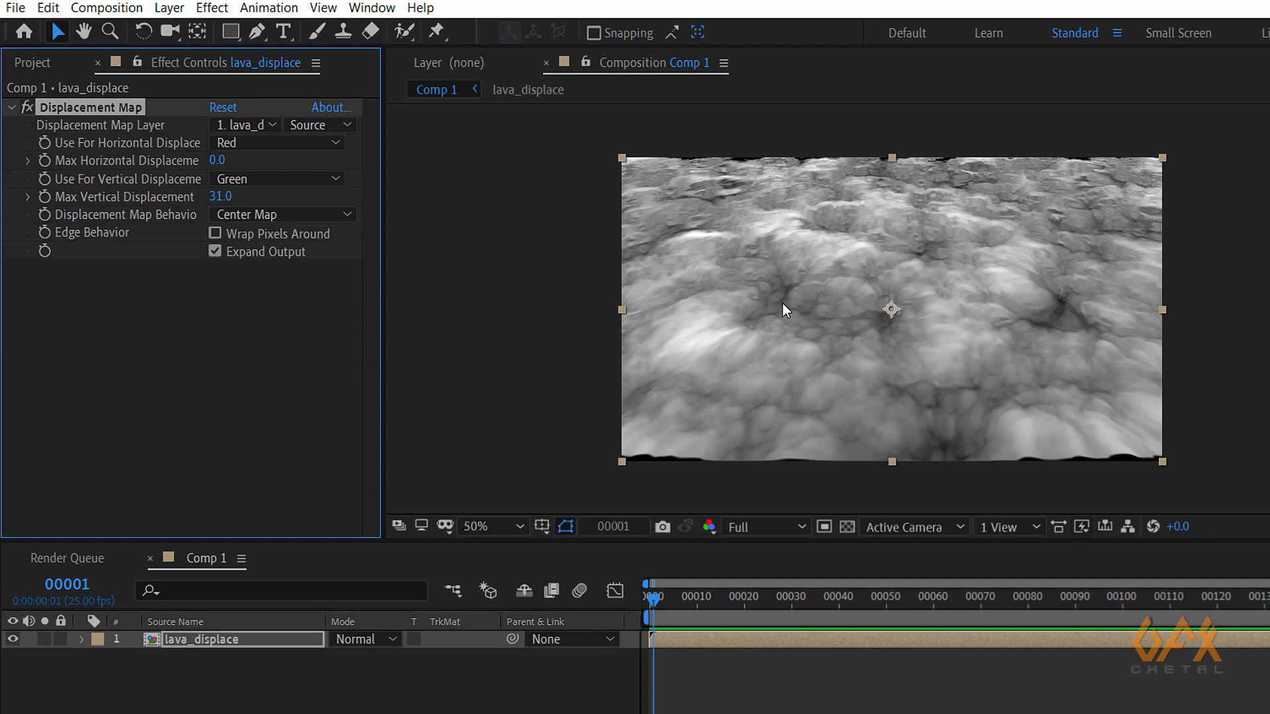
Collapse the Displacement Map settings, add the Invert channel effect to lava_displace, and check the inverted texture up to frame 17.
left_click(13, 108)
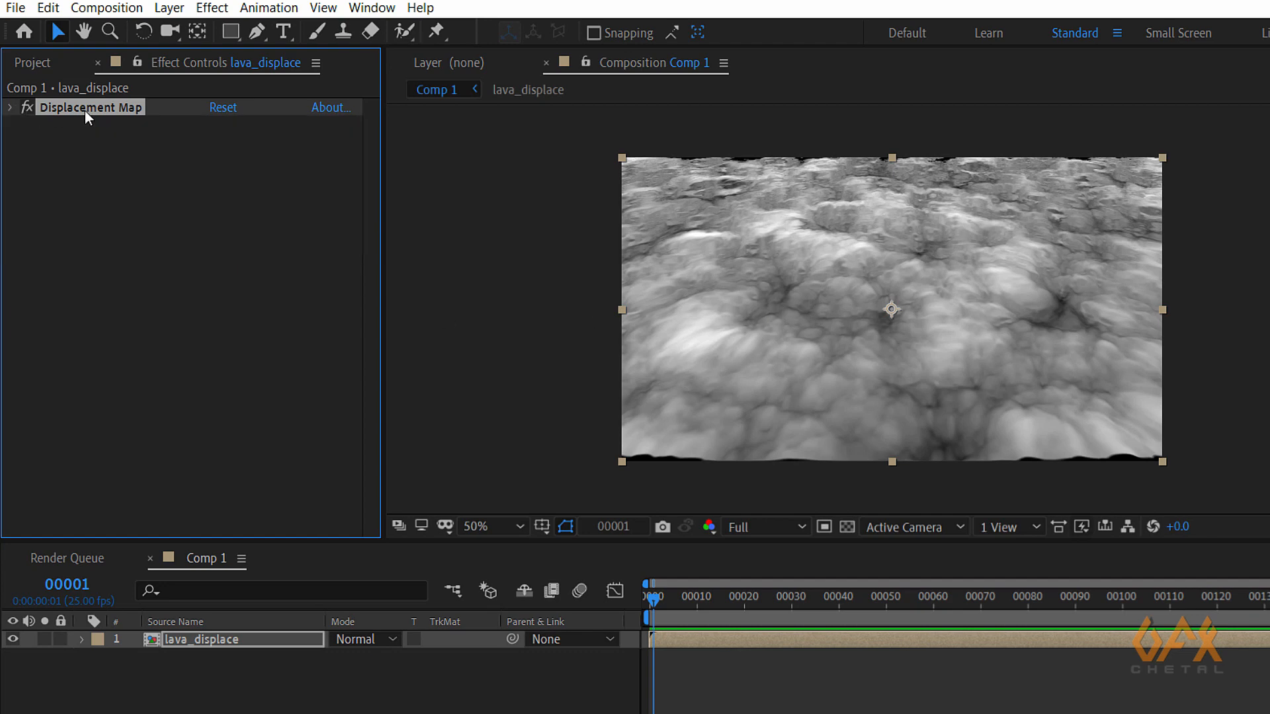
left_click(211, 8)
mouse_move(316, 199)
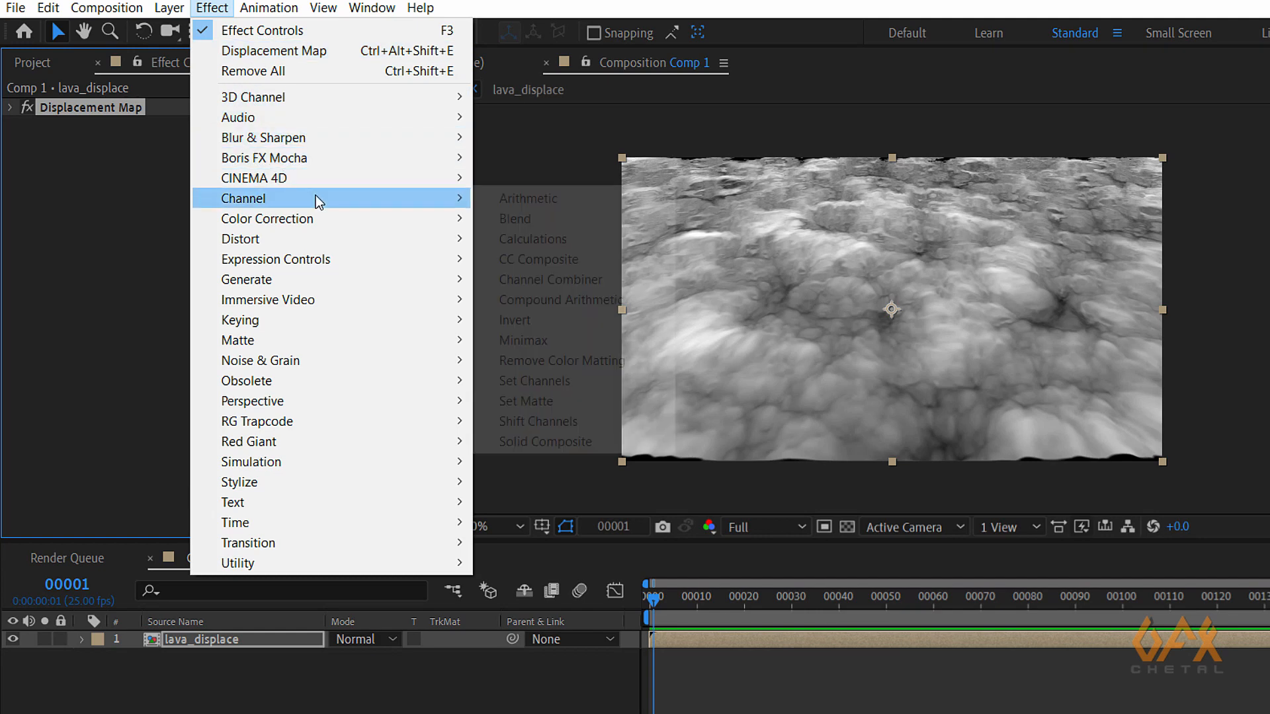
left_click(545, 320)
scroll(839, 320, "up", 2)
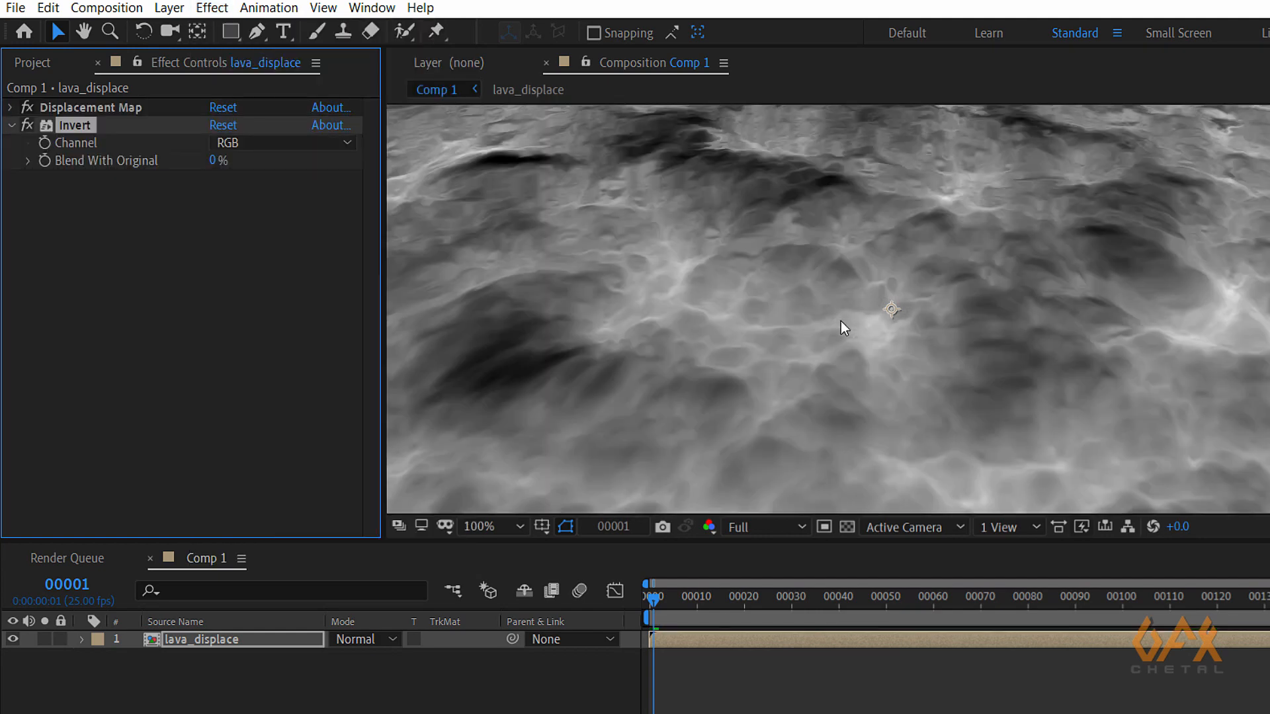
scroll(840, 320, "down", 2)
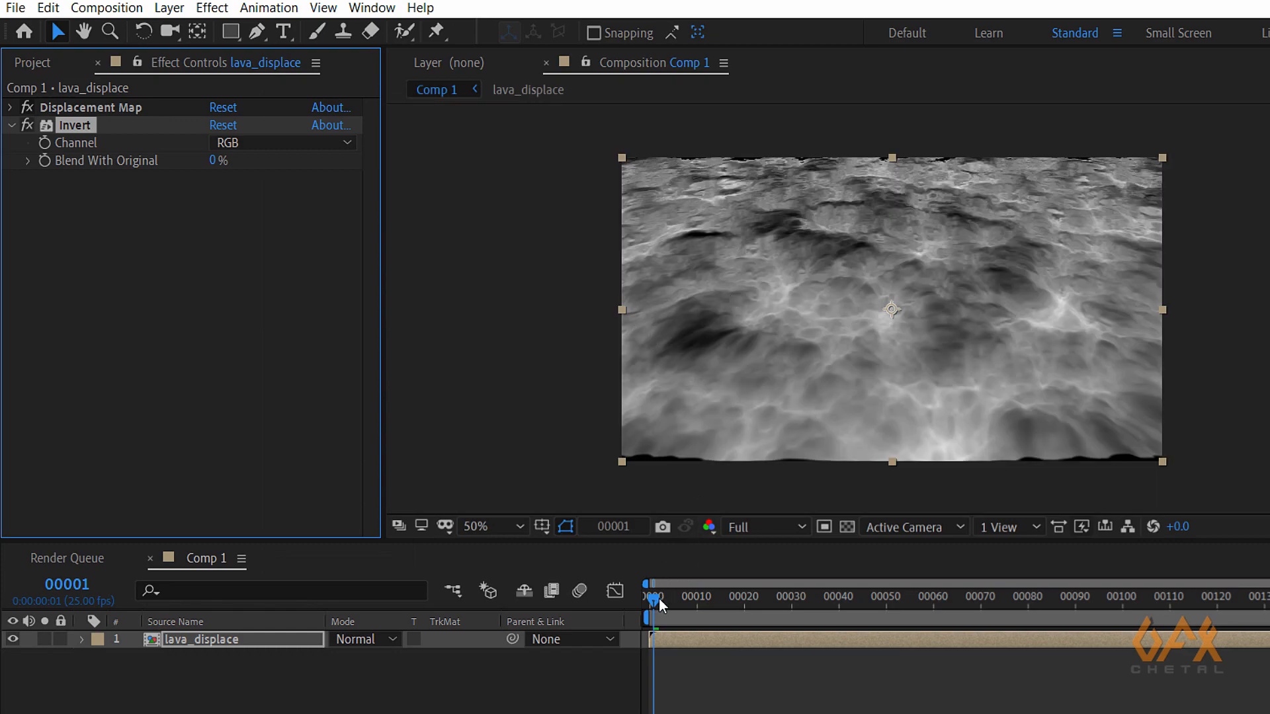
left_click_drag(659, 598, 729, 601)
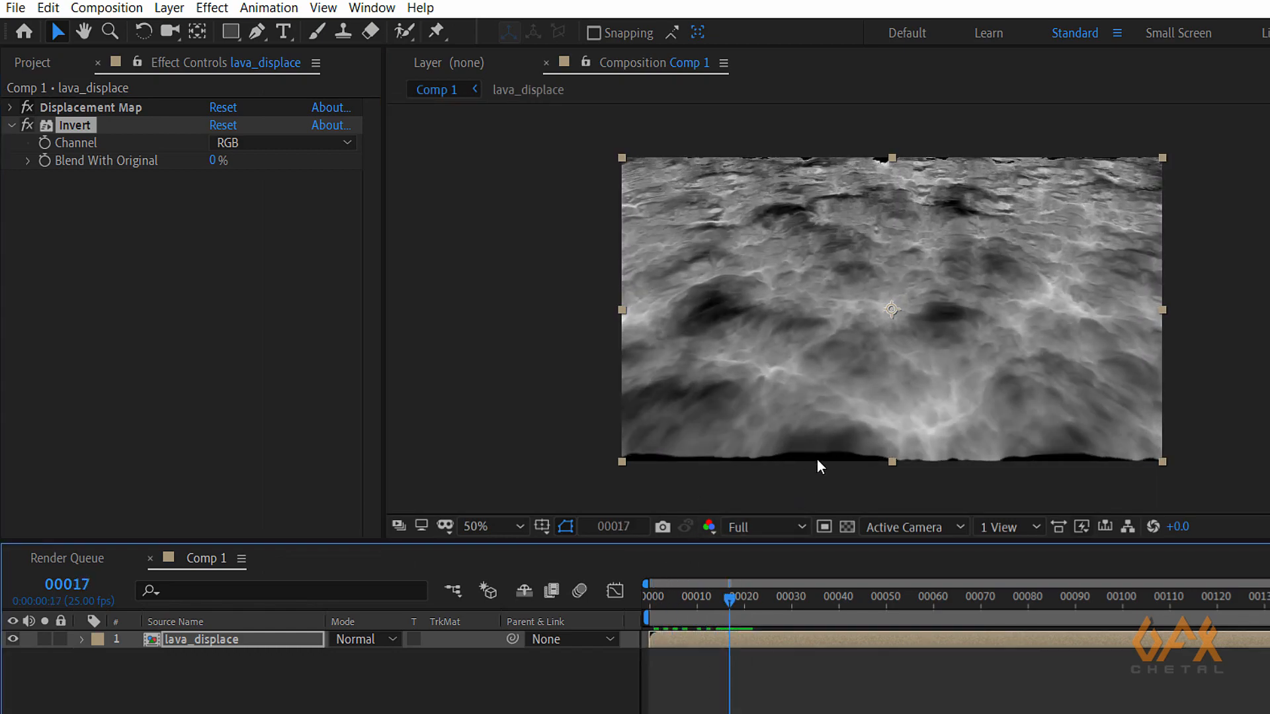
Turn on Wrap Pixels Around in the Displacement Map and inspect the lower edge of the image up close.
left_click(10, 108)
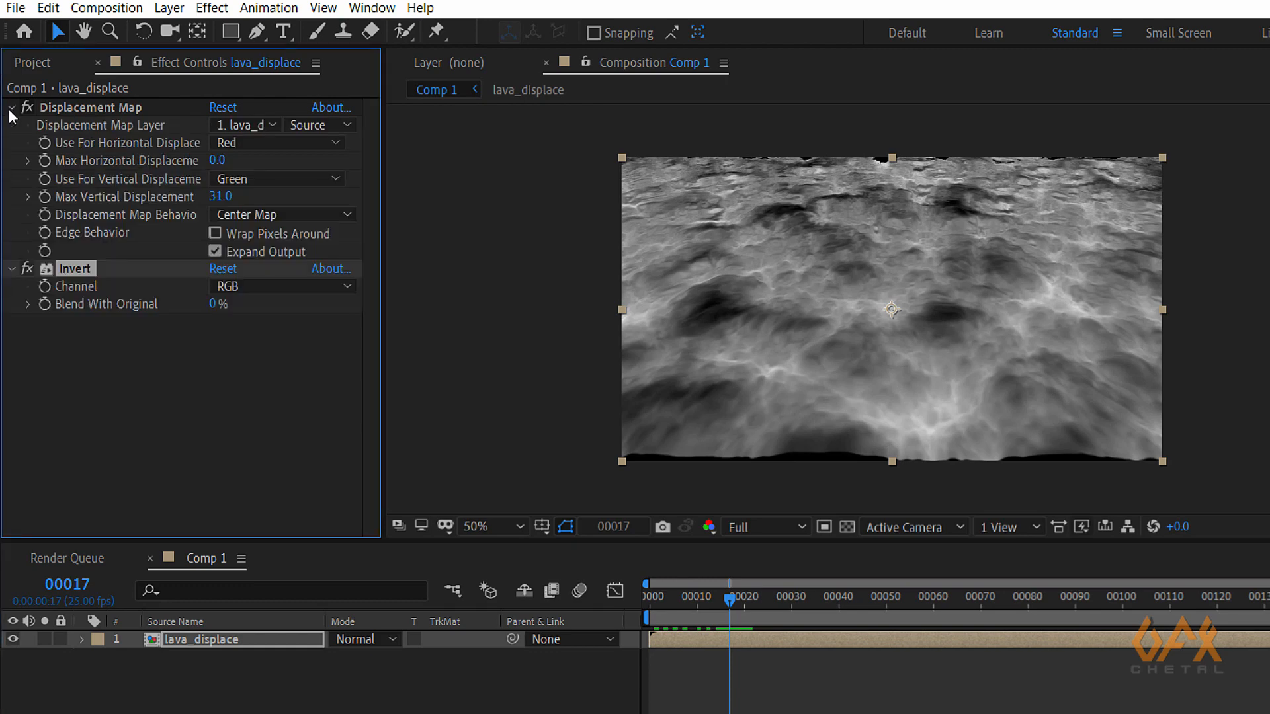
left_click(216, 233)
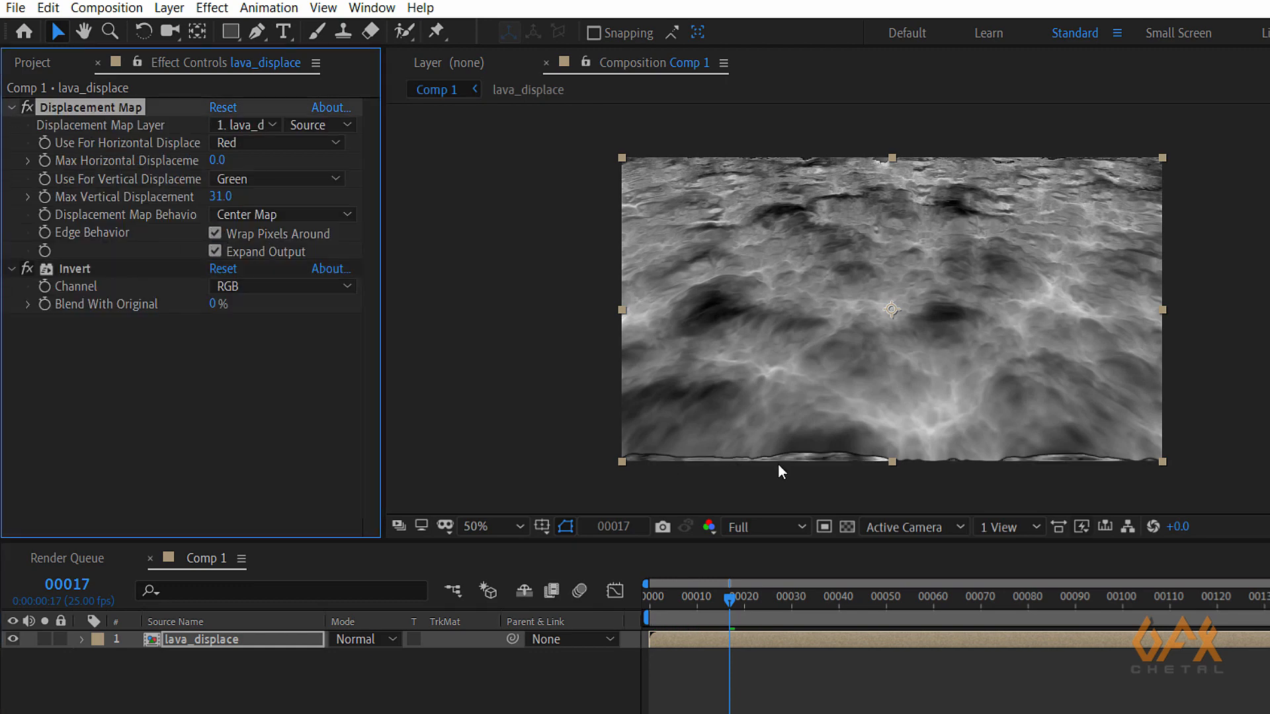
key("period")
left_click_drag(704, 432, 751, 232)
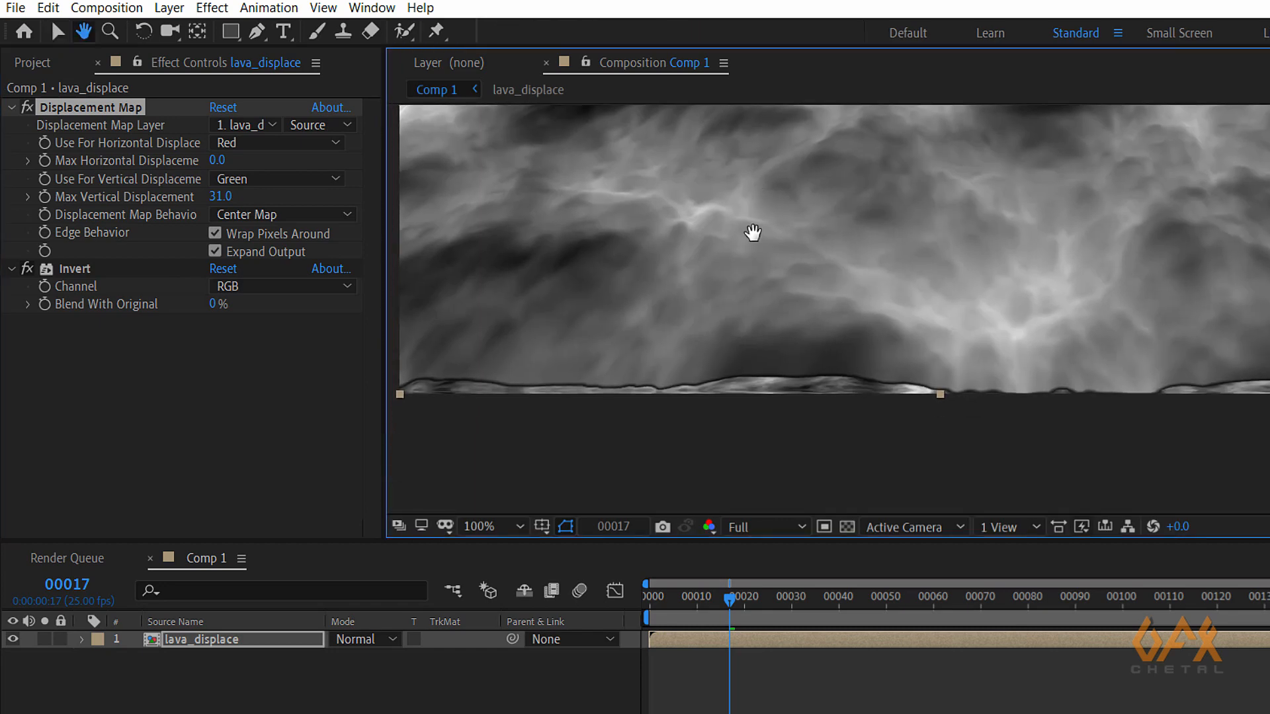
left_click_drag(825, 388, 751, 397)
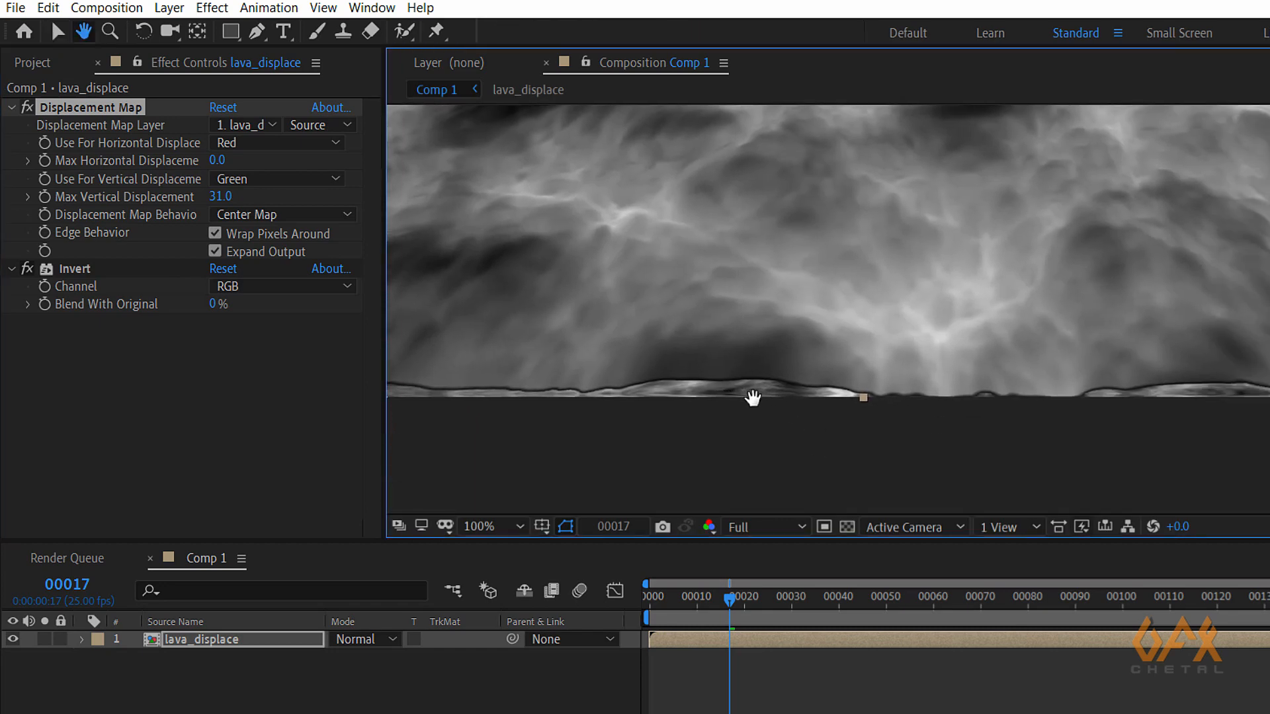
key("v")
key("comma")
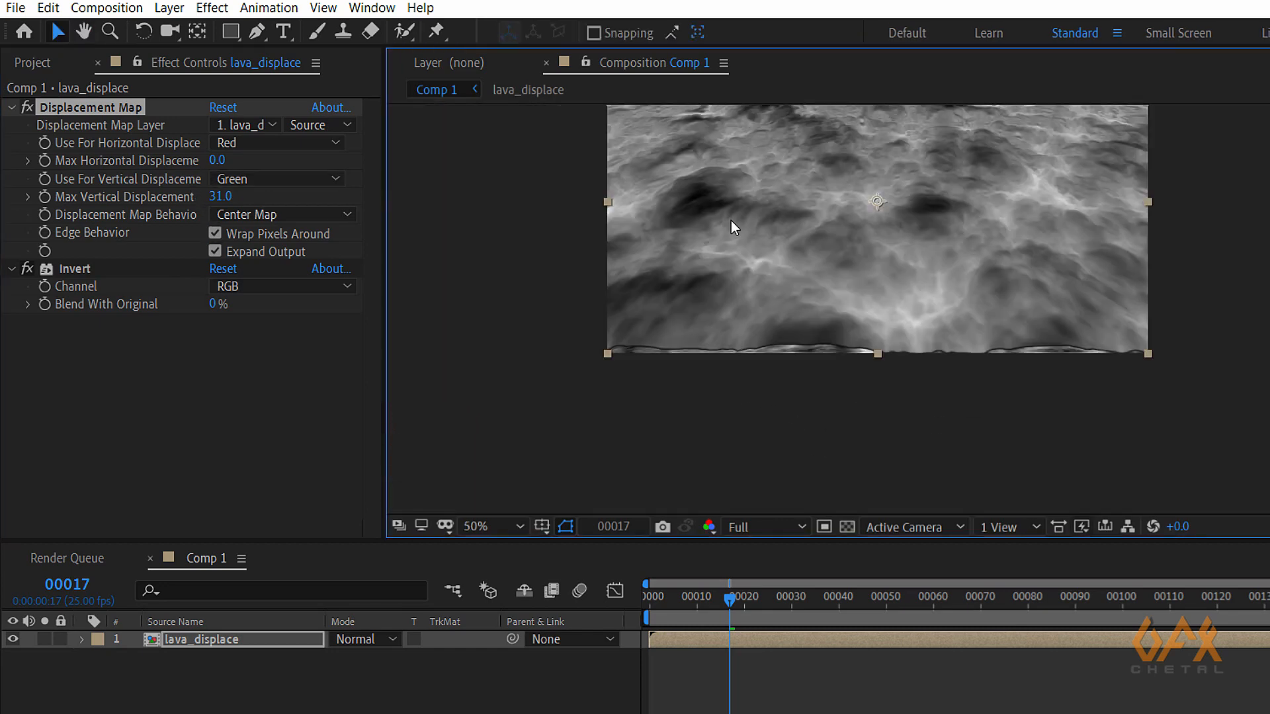
Enlarge the lava_displace layer beyond the composition frame on all sides and check the animation up to frame 113.
left_click_drag(699, 207, 728, 323)
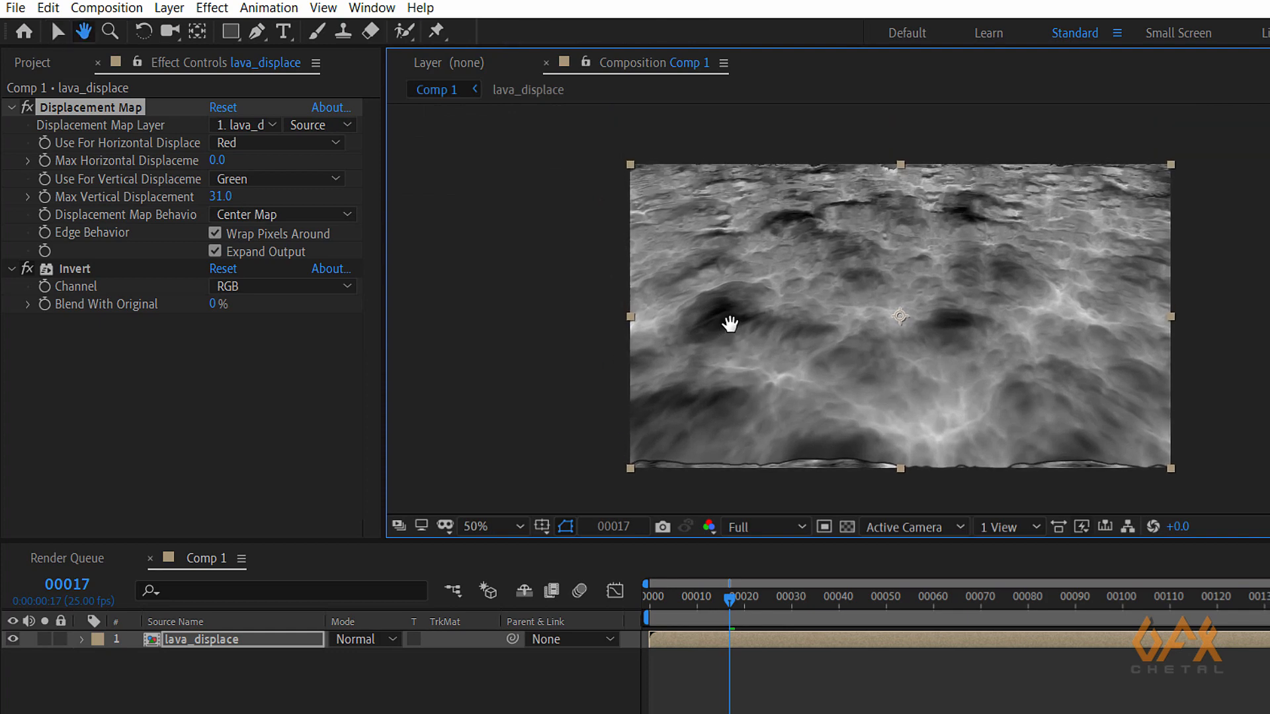
left_click_drag(632, 159, 598, 138)
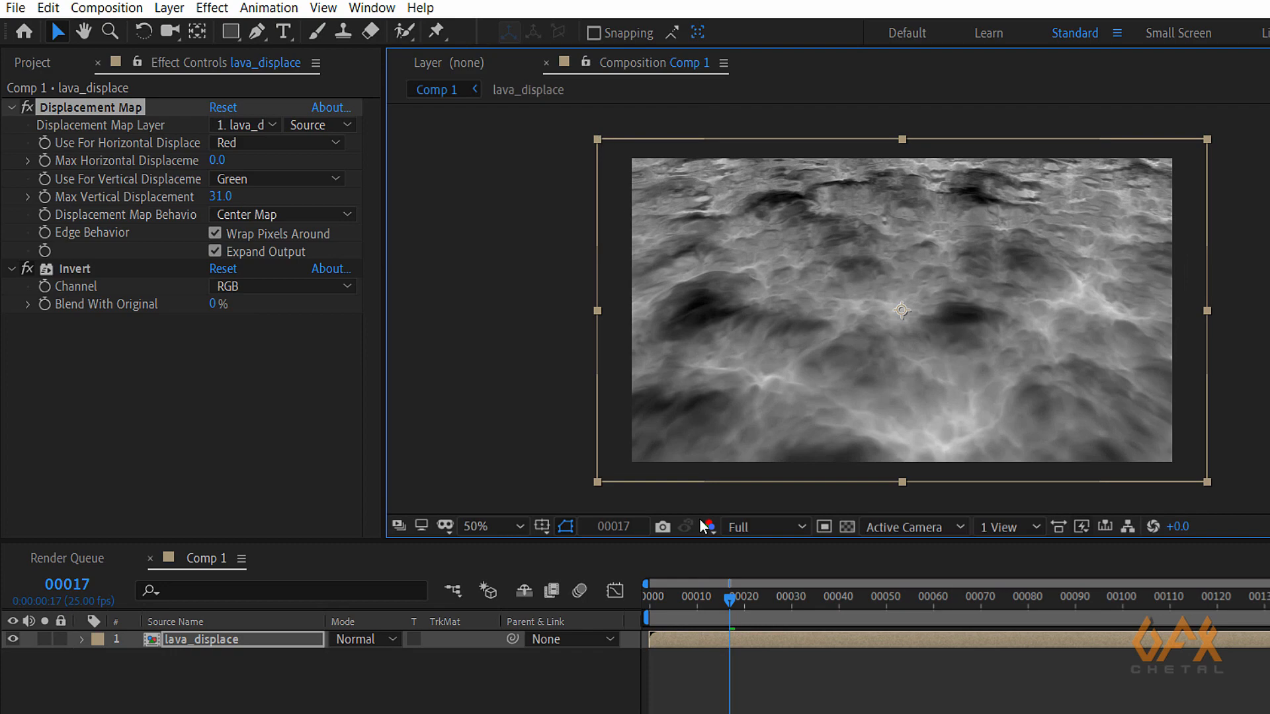
left_click_drag(669, 596, 1203, 610)
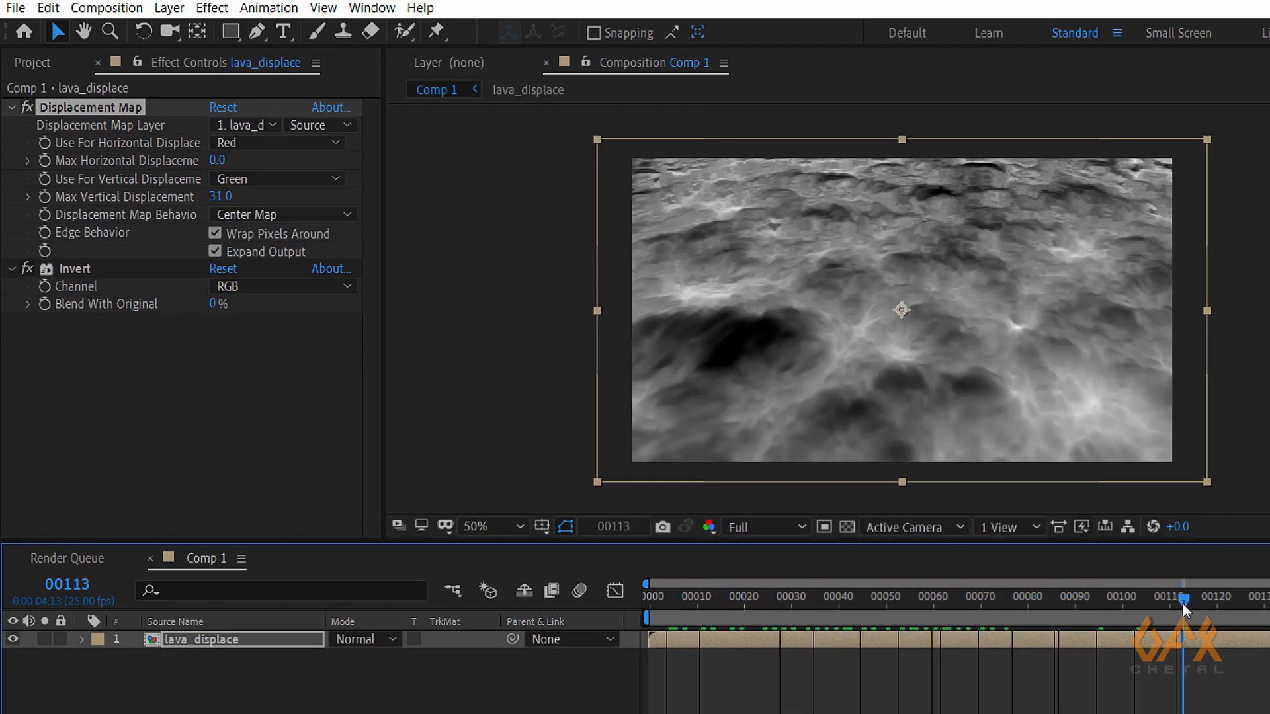
Collapse the Displacement Map and Invert settings and add the Colorama color correction effect to the lava_displace layer.
left_click(12, 107)
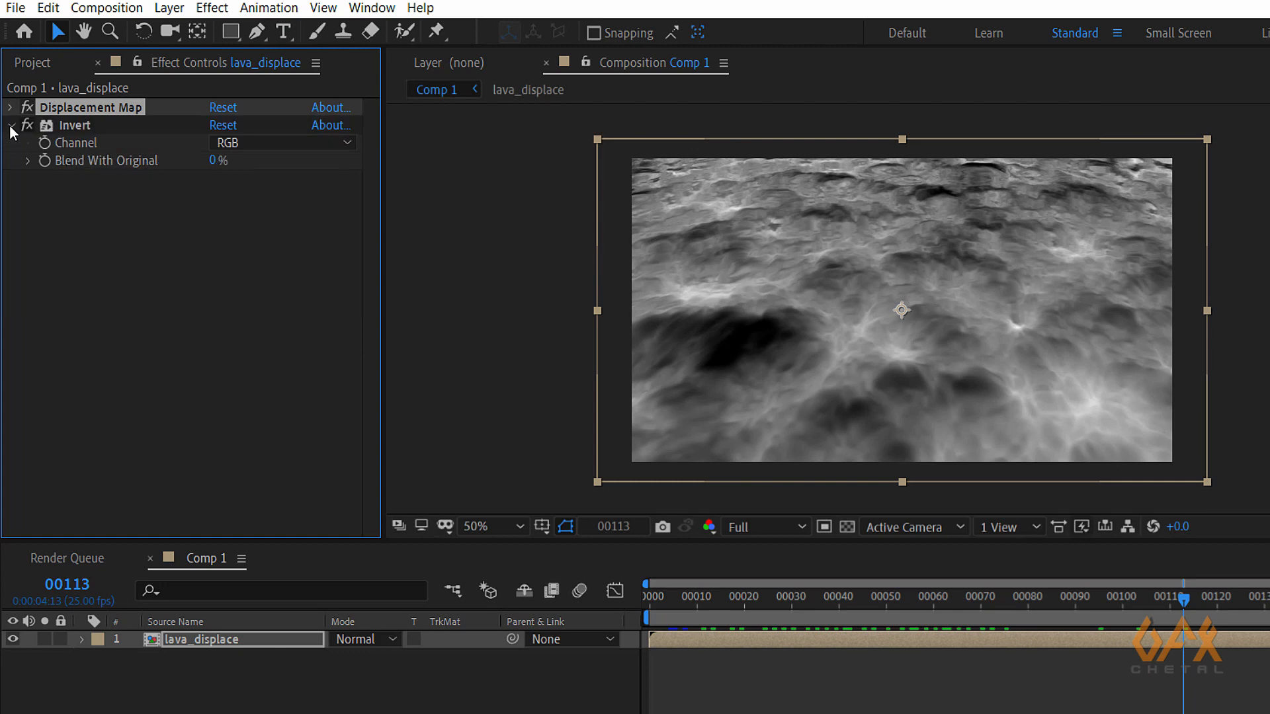
left_click(9, 125)
left_click(45, 171)
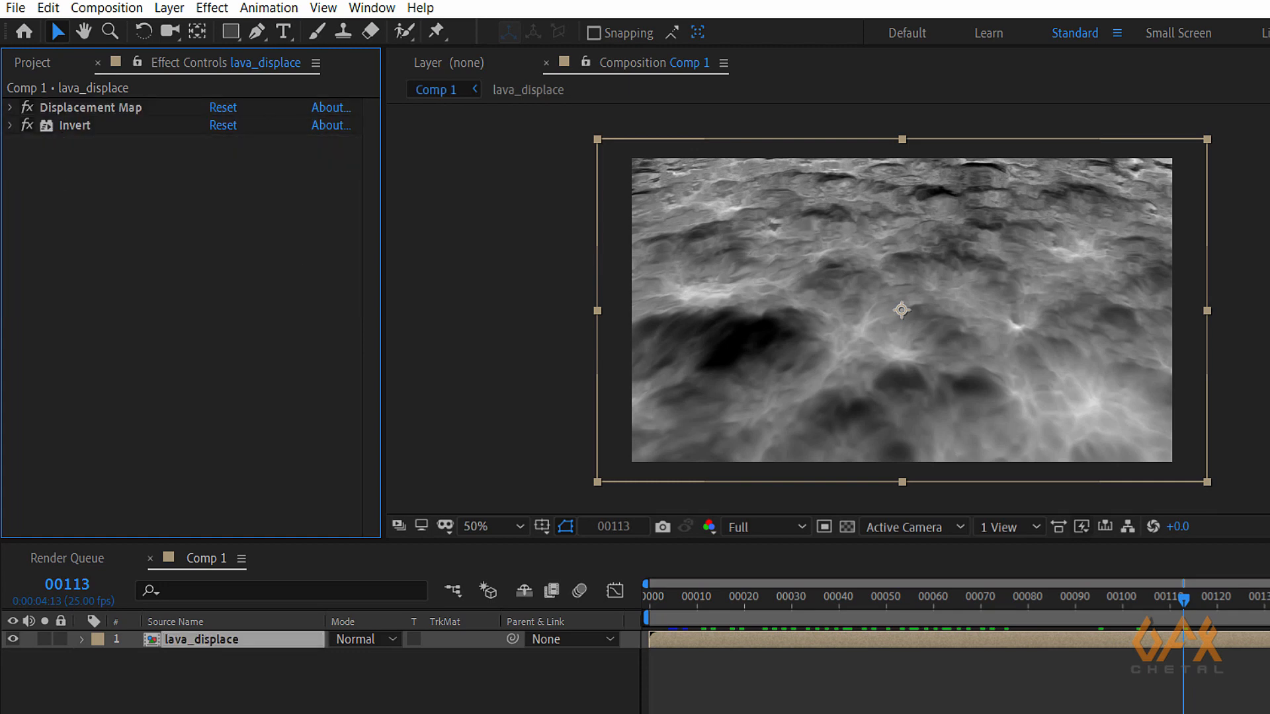
left_click(213, 8)
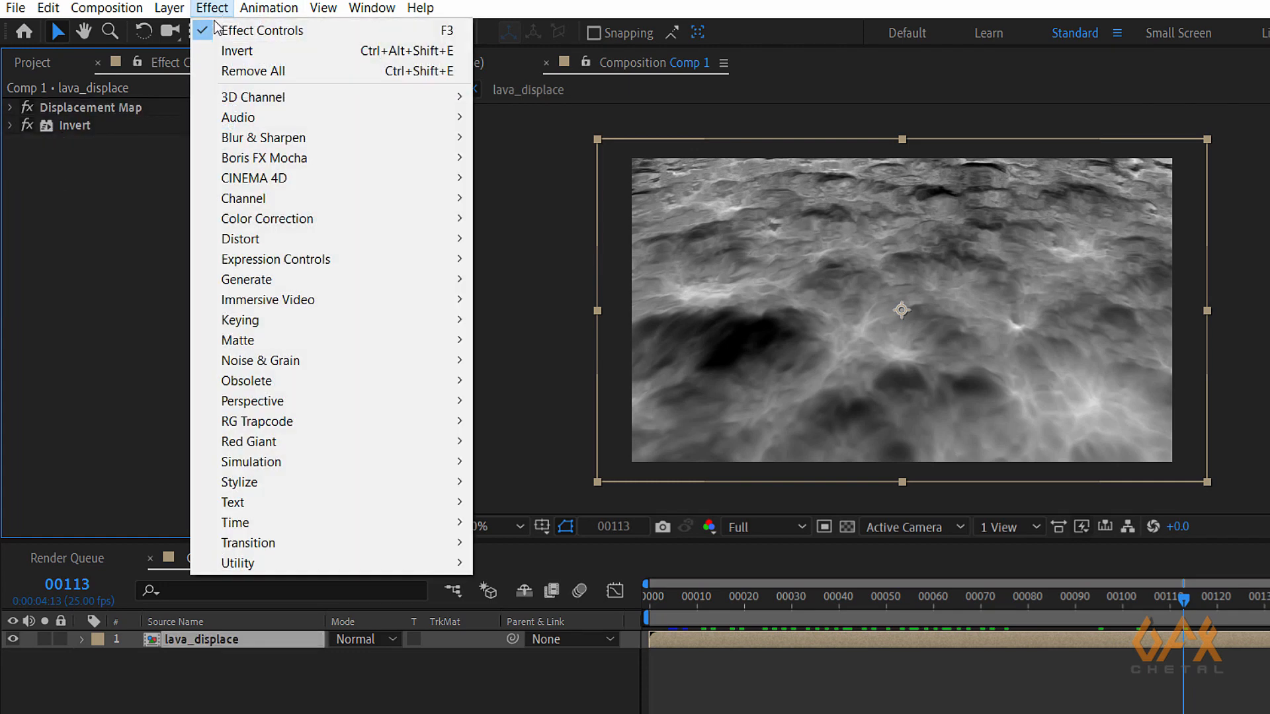
mouse_move(331, 223)
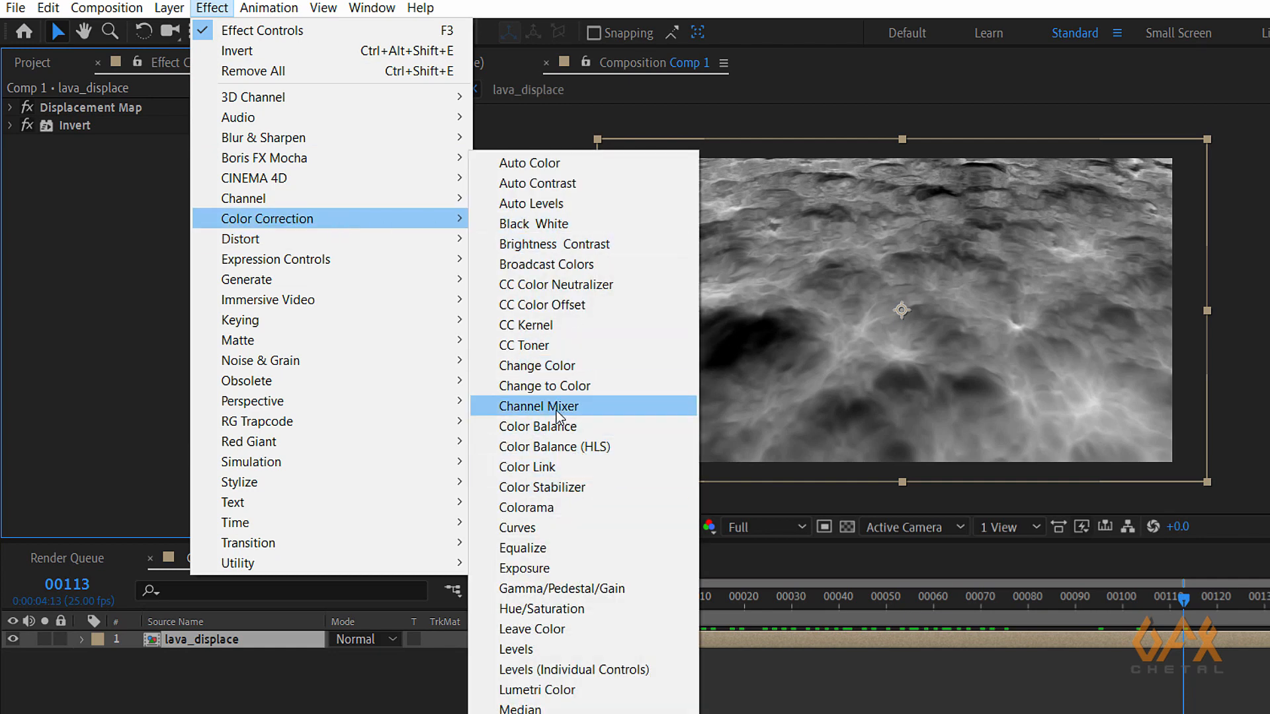
left_click(549, 507)
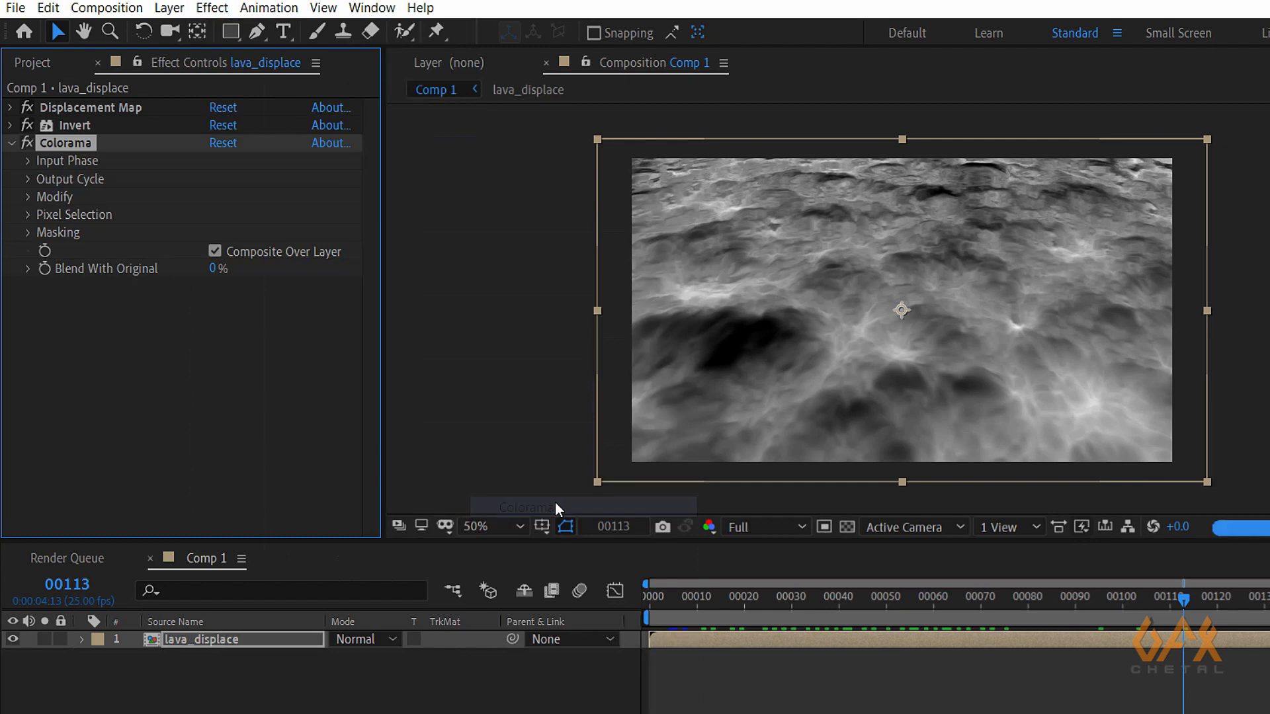
Set the preset palette of Colorama's Output Cycle to Fire and preview the coloured lava animation.
left_click(29, 180)
left_click(258, 197)
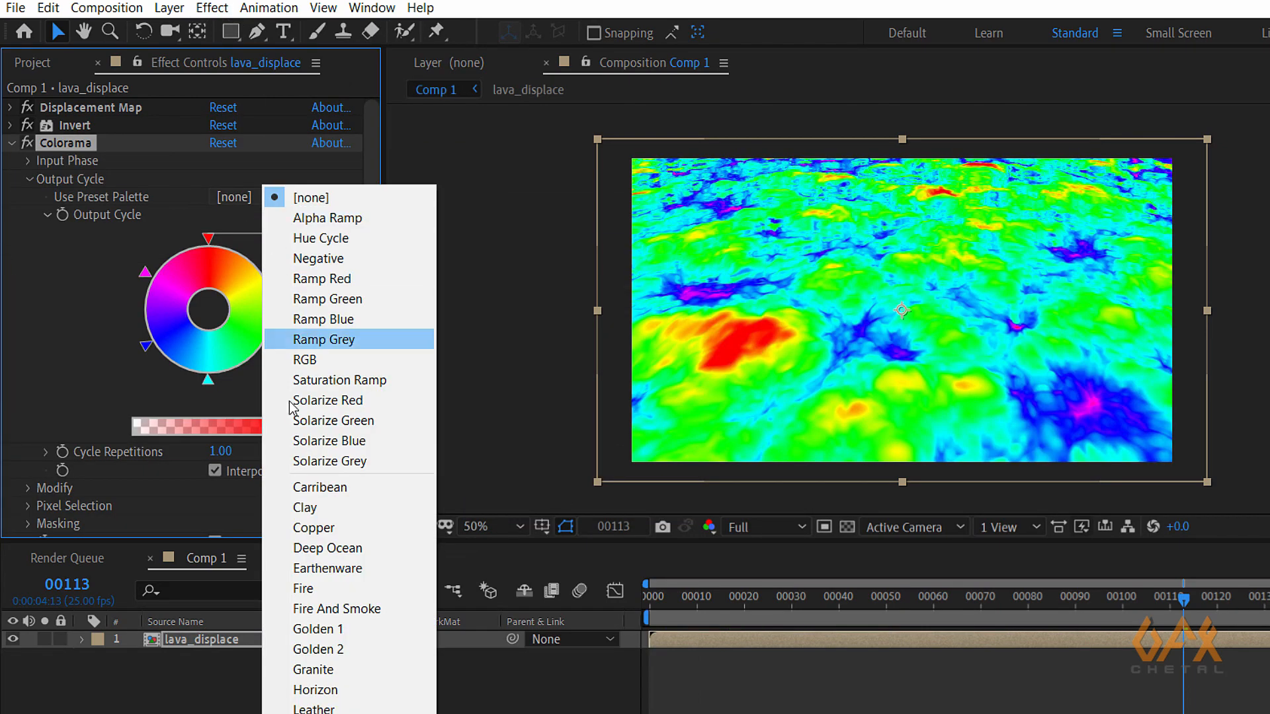
left_click(304, 588)
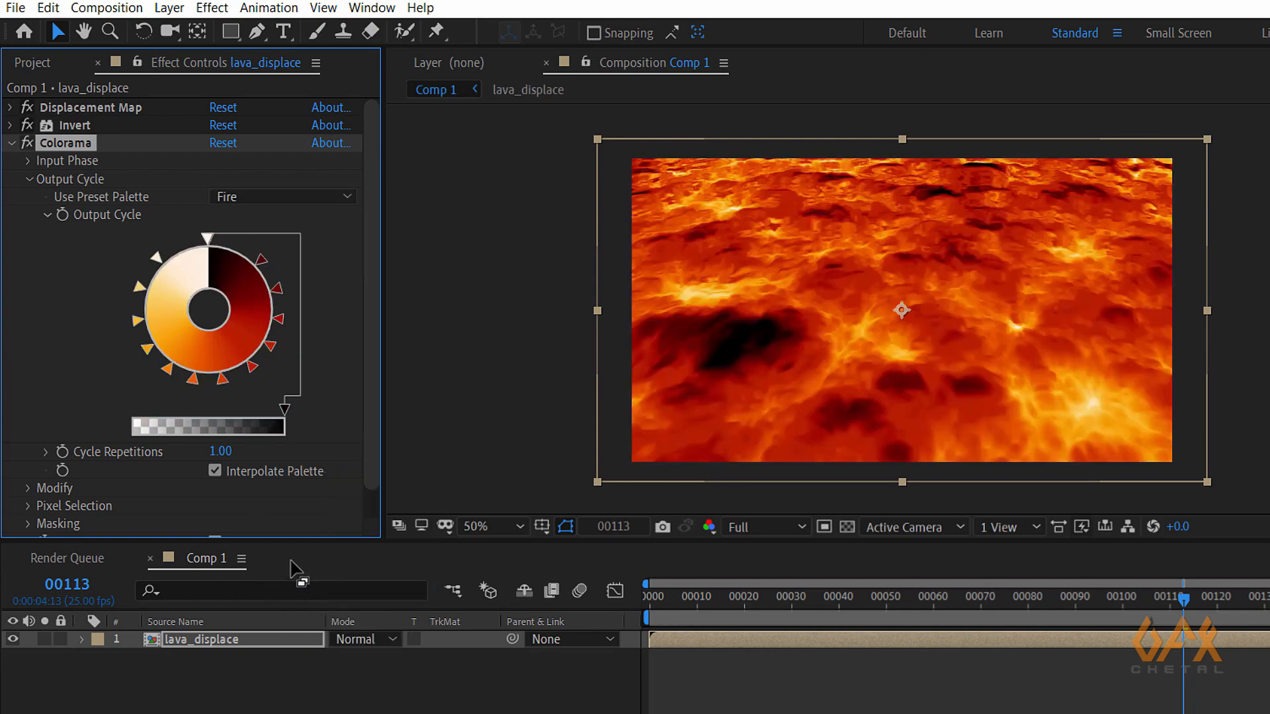
key("space")
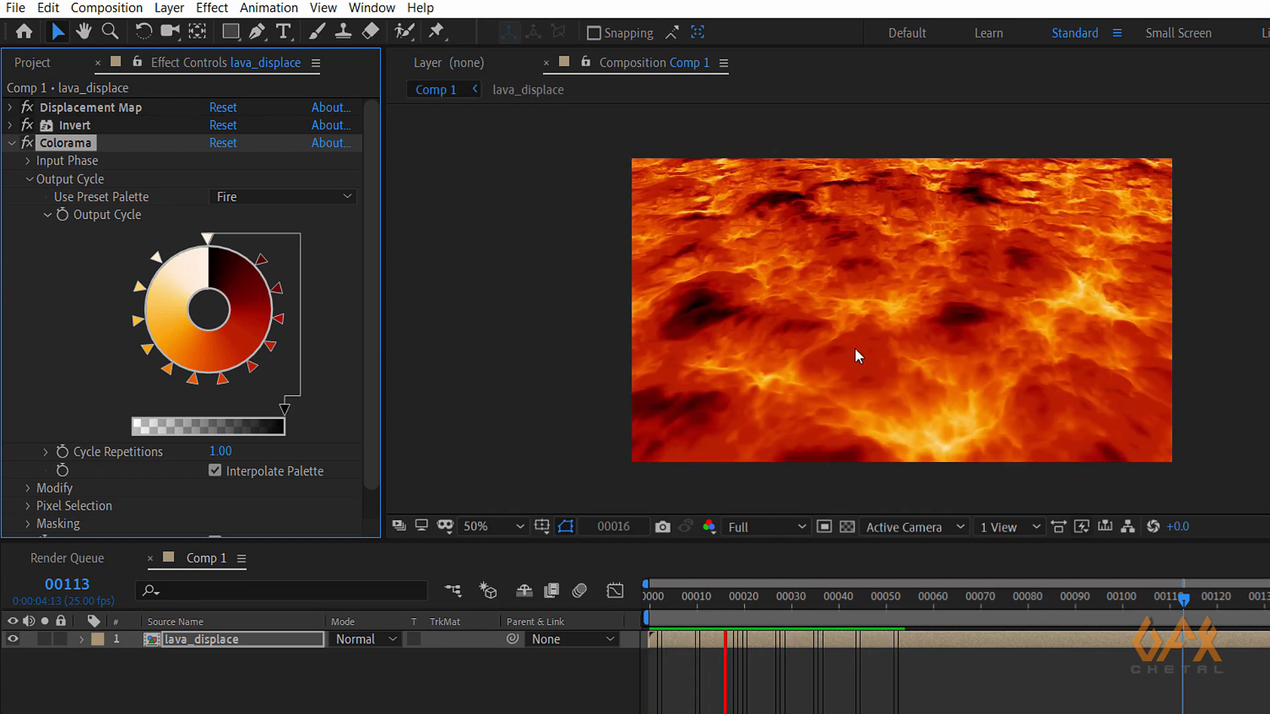
key("space")
left_click(871, 338)
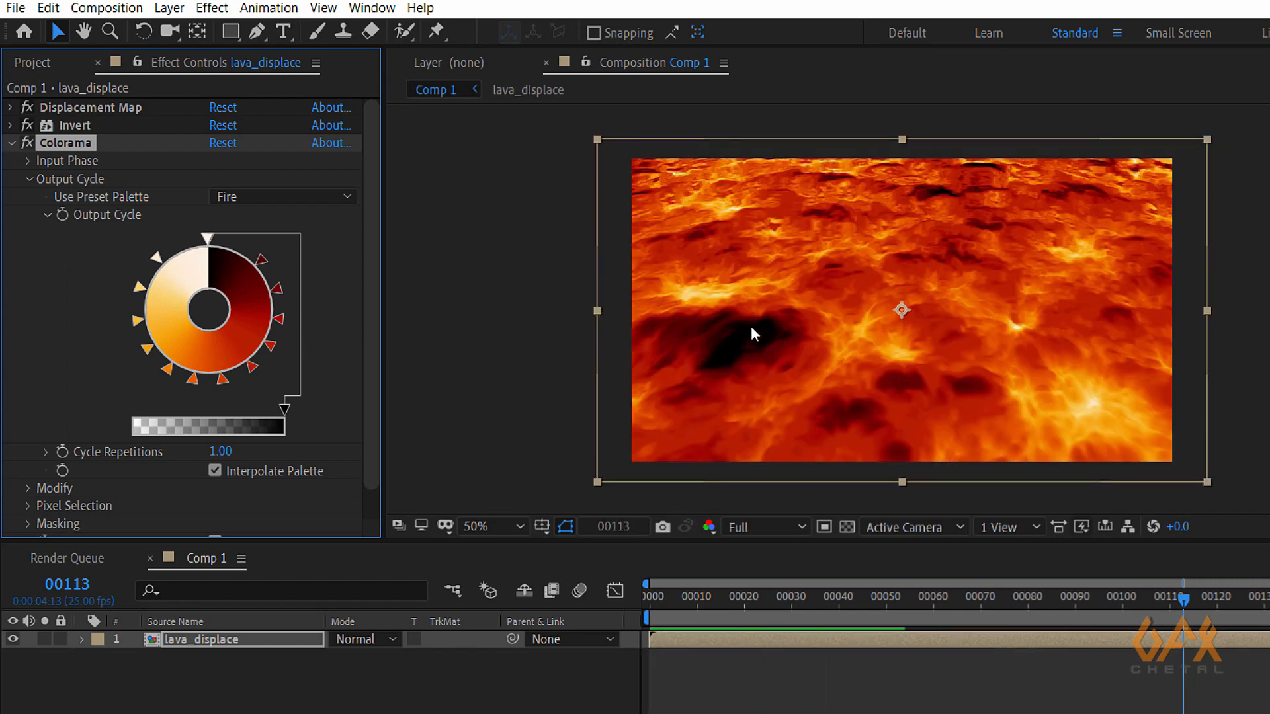
Open the lava_displace pre-composition and create a text layer reading LAVA above Black Solid 1.
left_click(180, 677)
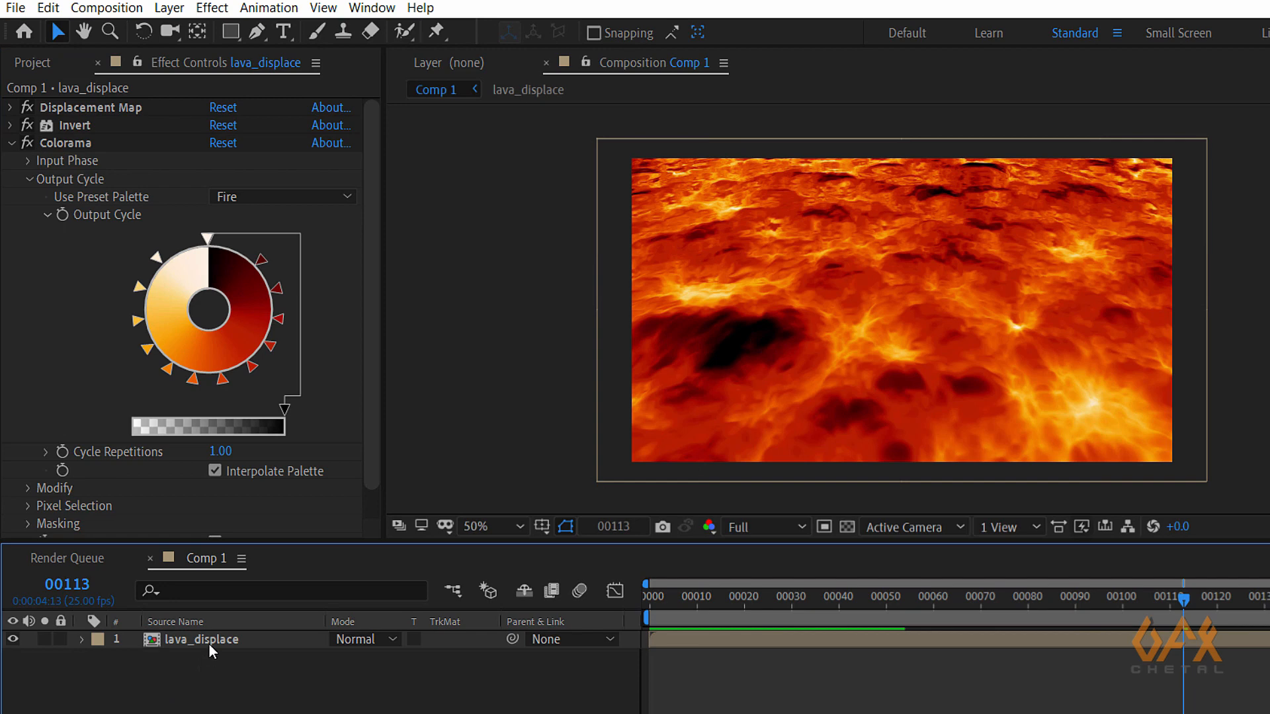
left_click(211, 641)
double_click(216, 641)
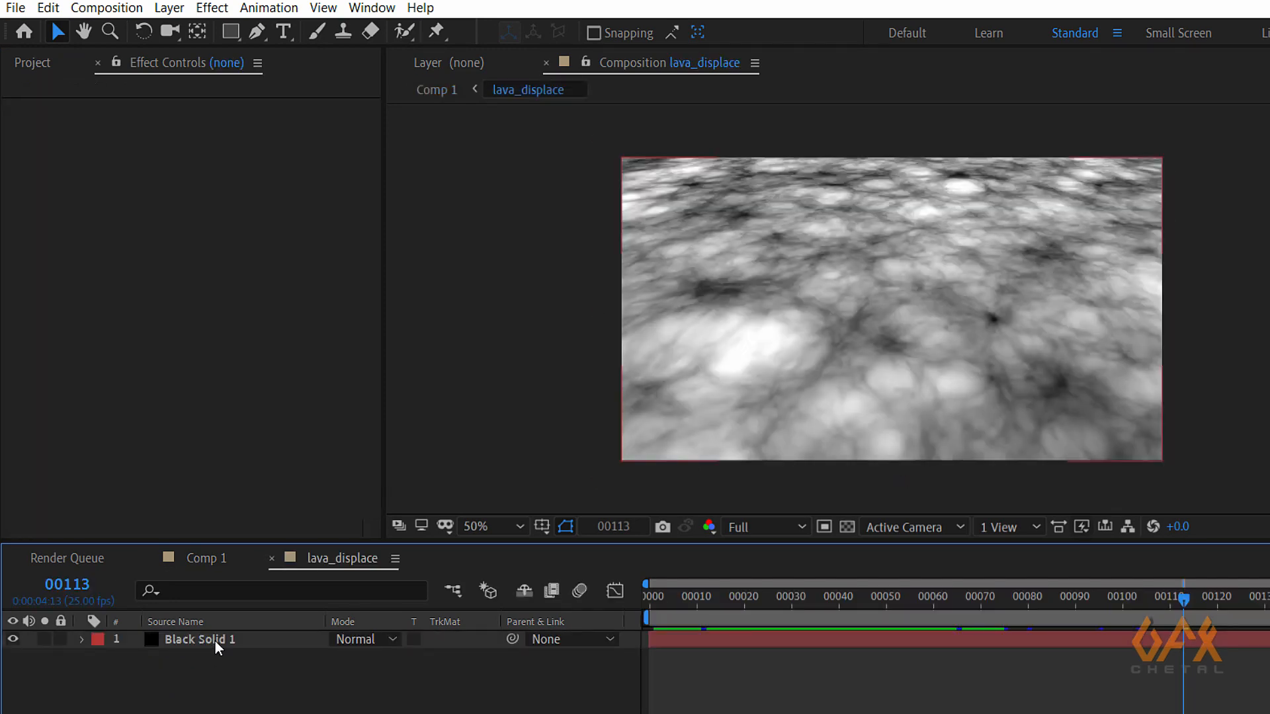
left_click(170, 8)
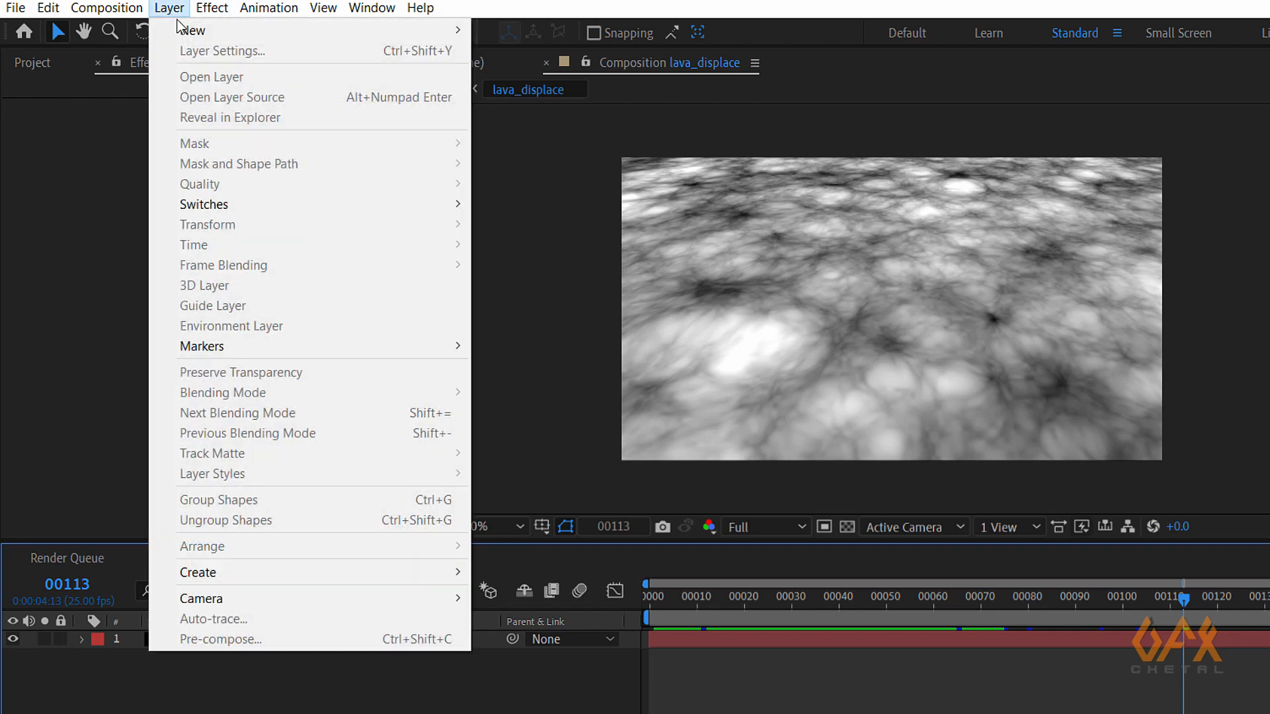
mouse_move(185, 29)
left_click(510, 33)
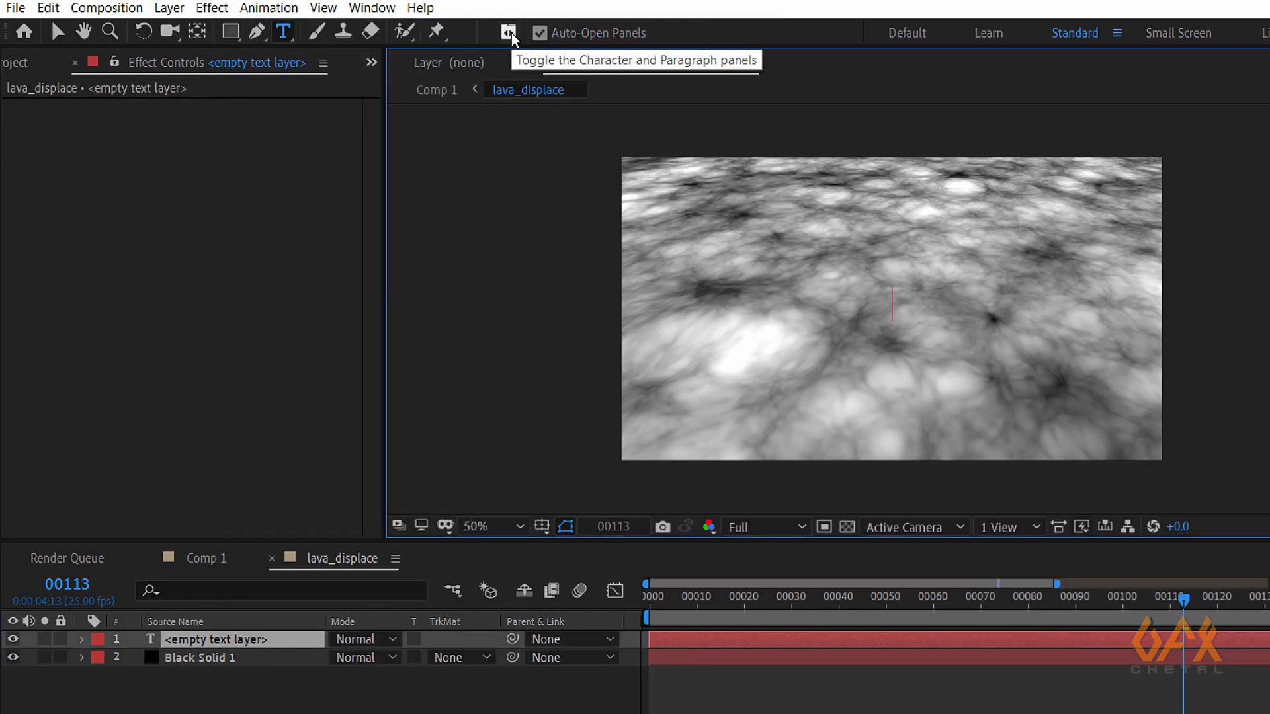
type("LA")
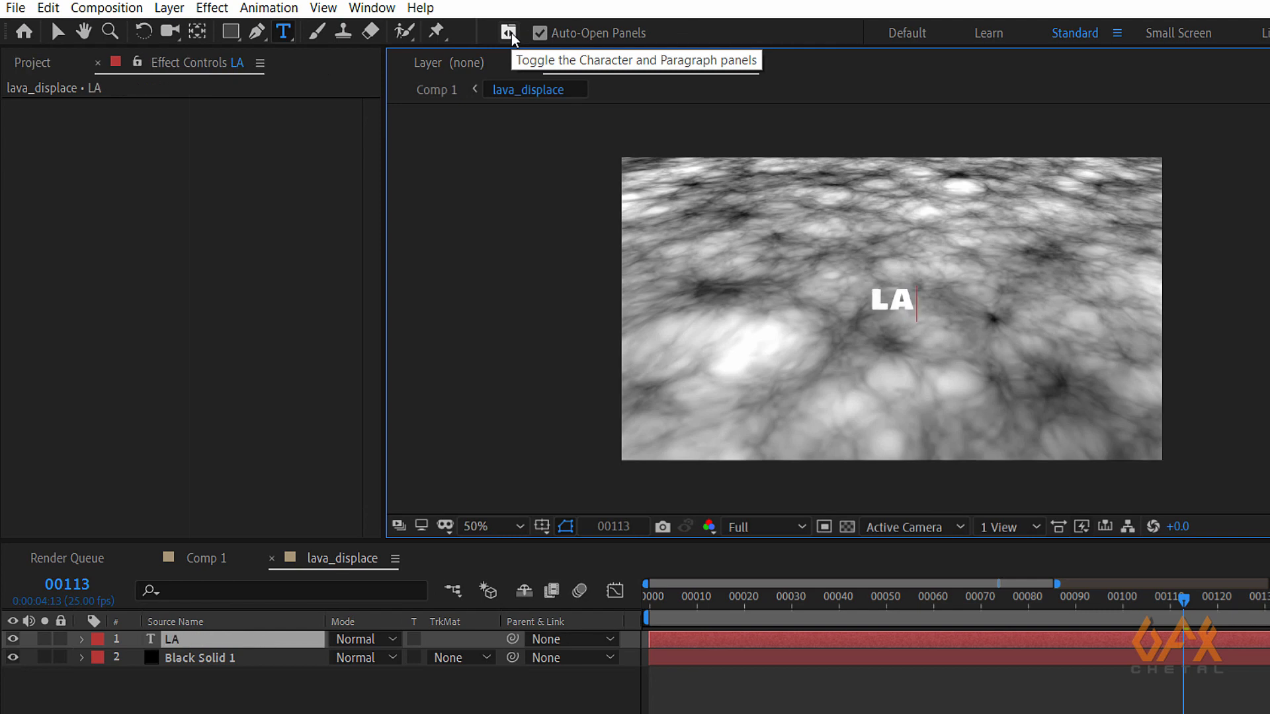
type("VA")
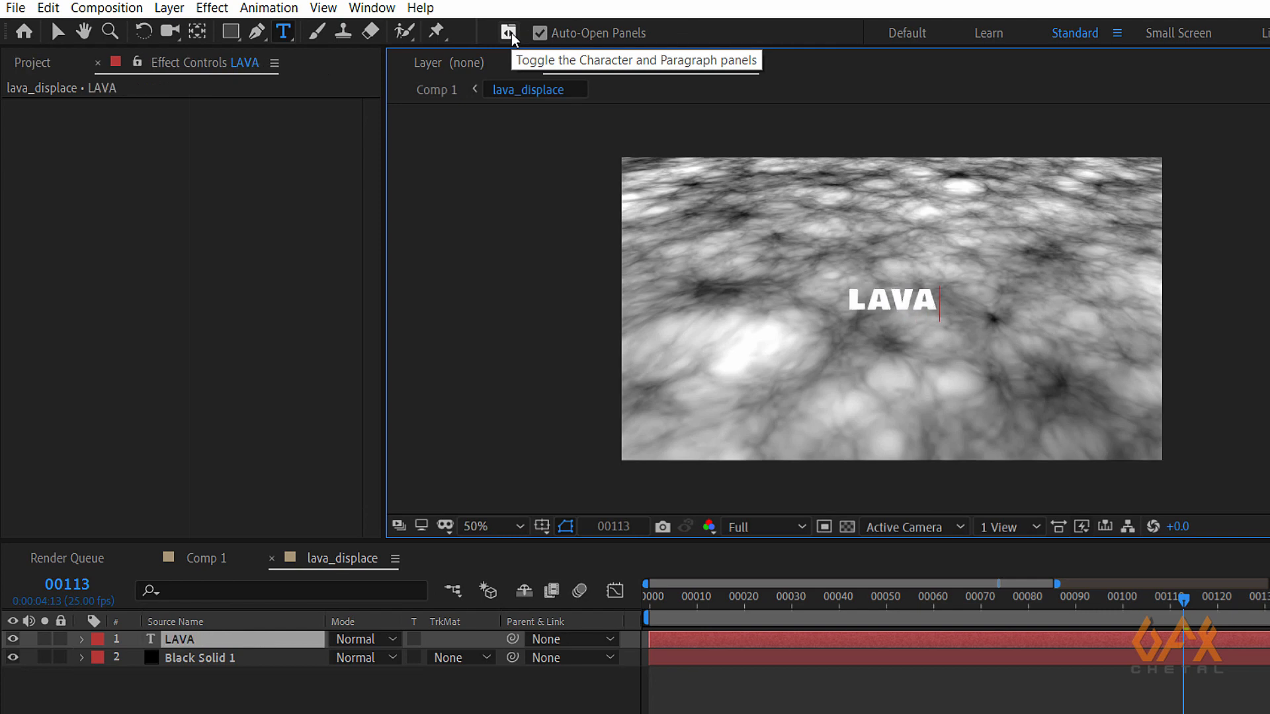
left_click(57, 32)
Check how the LAVA text looks in Comp 1, and hide the text layer inside lava_displace.
scroll(889, 298, "up", 2)
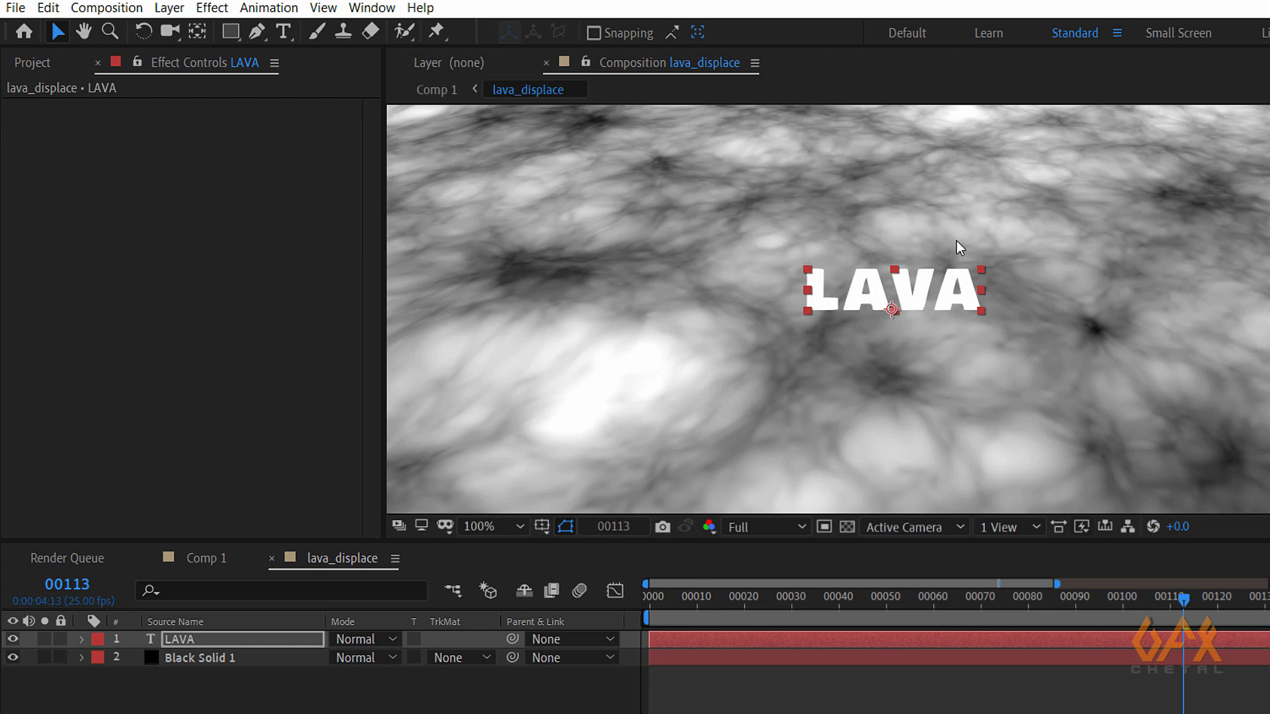
left_click(201, 558)
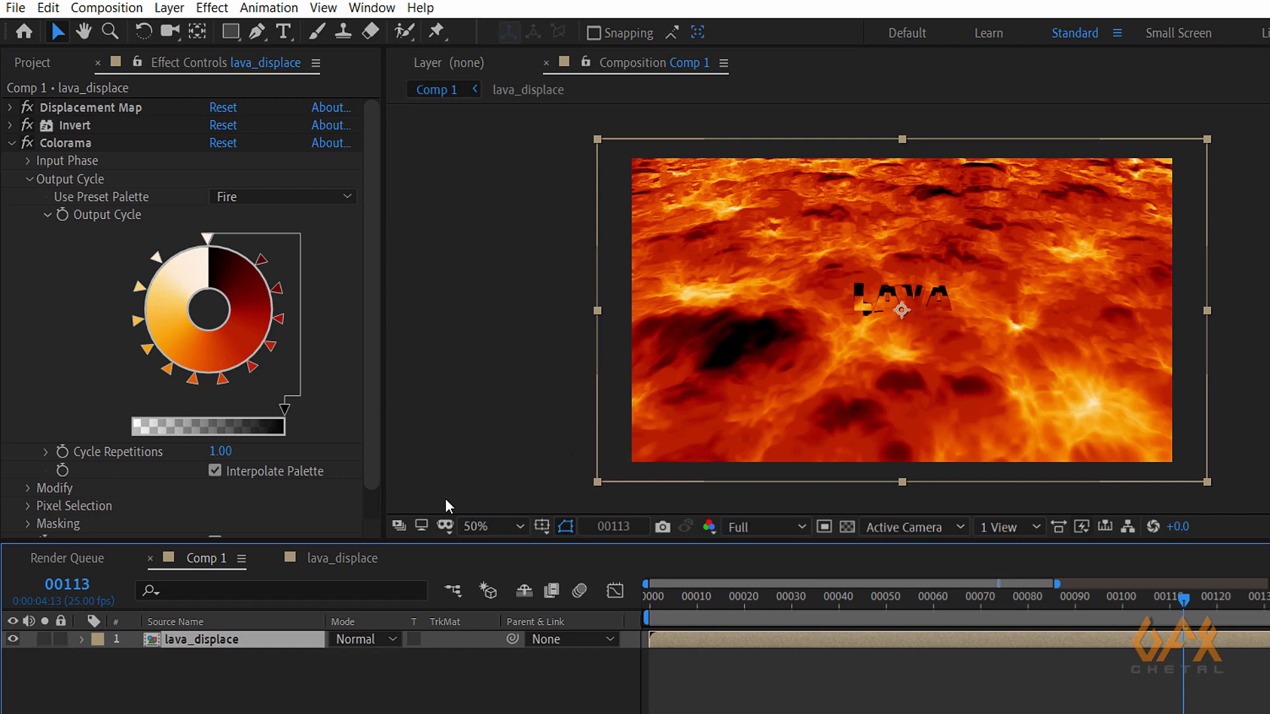
left_click(354, 558)
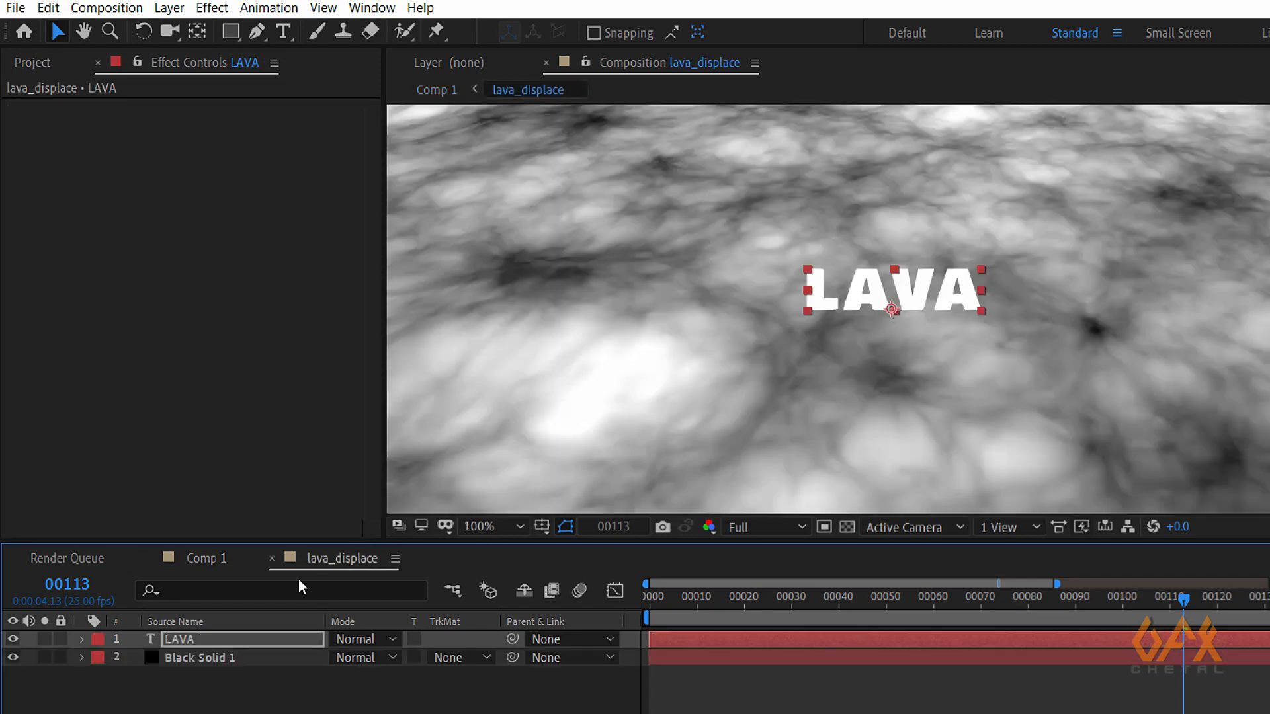
left_click(15, 639)
left_click(200, 559)
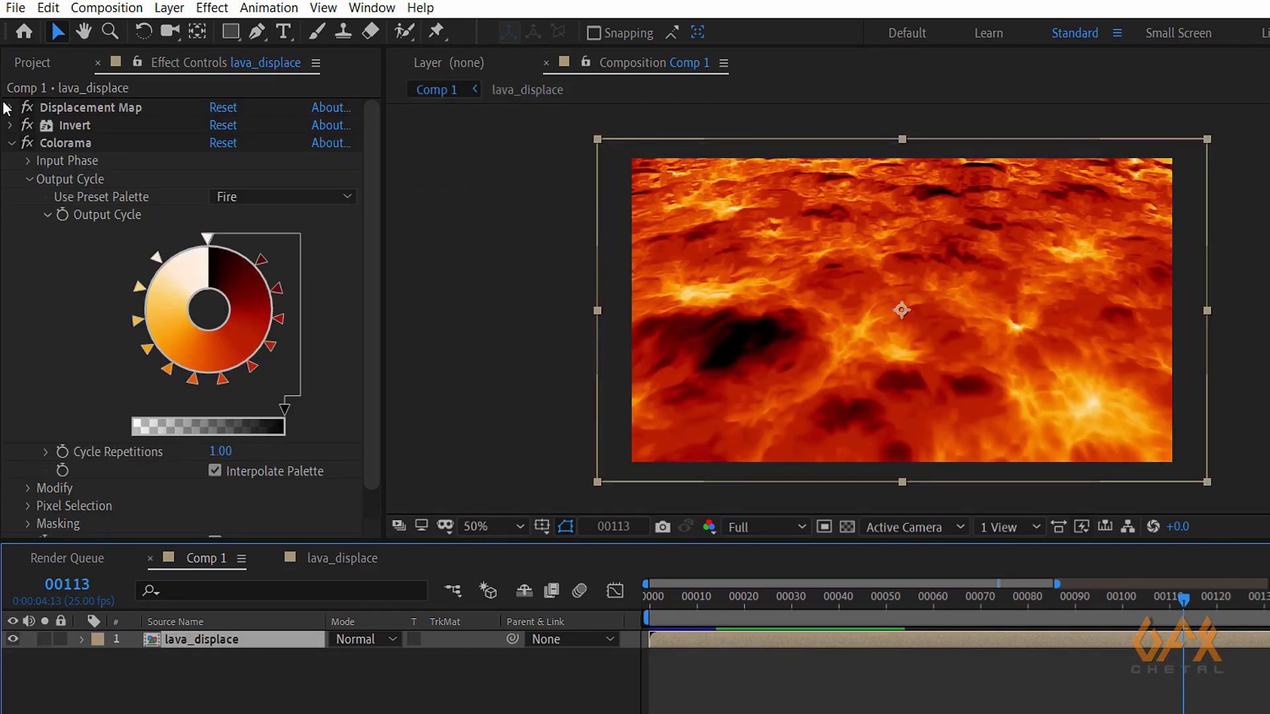
Temporarily turn off Invert and Colorama on lava_displace in Comp 1 to inspect the displaced noise up close.
left_click(27, 125)
left_click(26, 142)
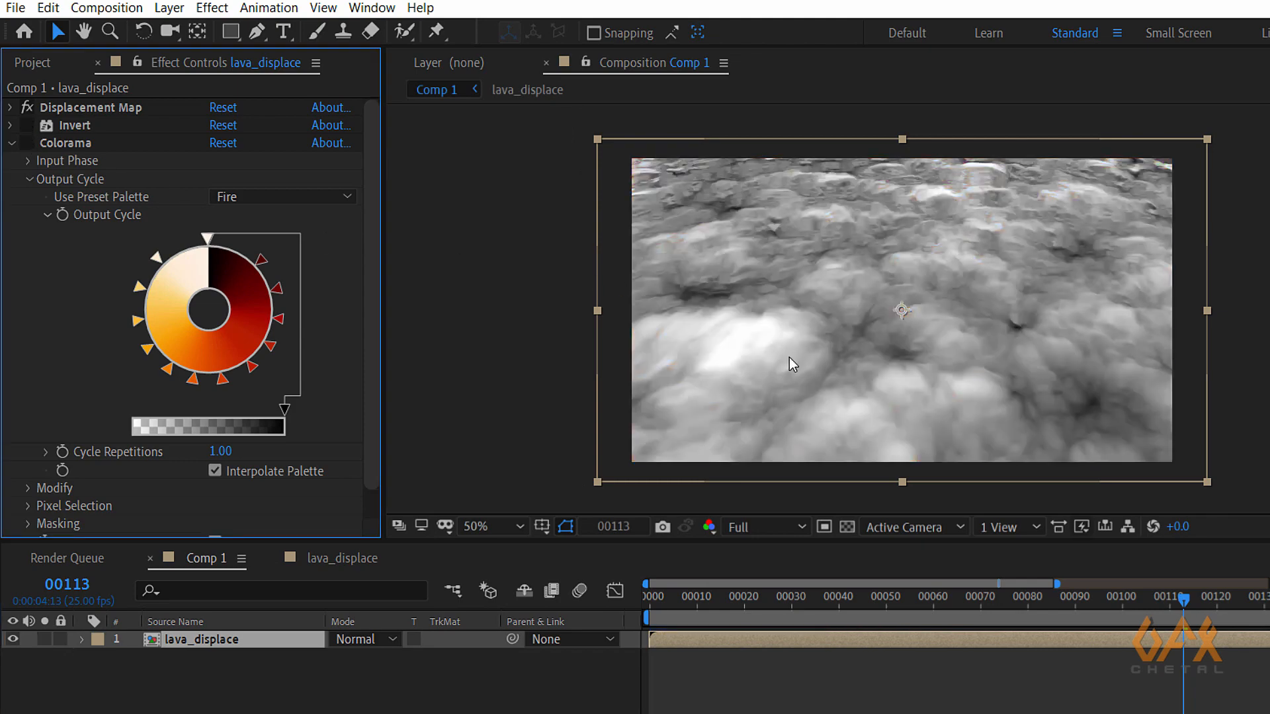
key(".")
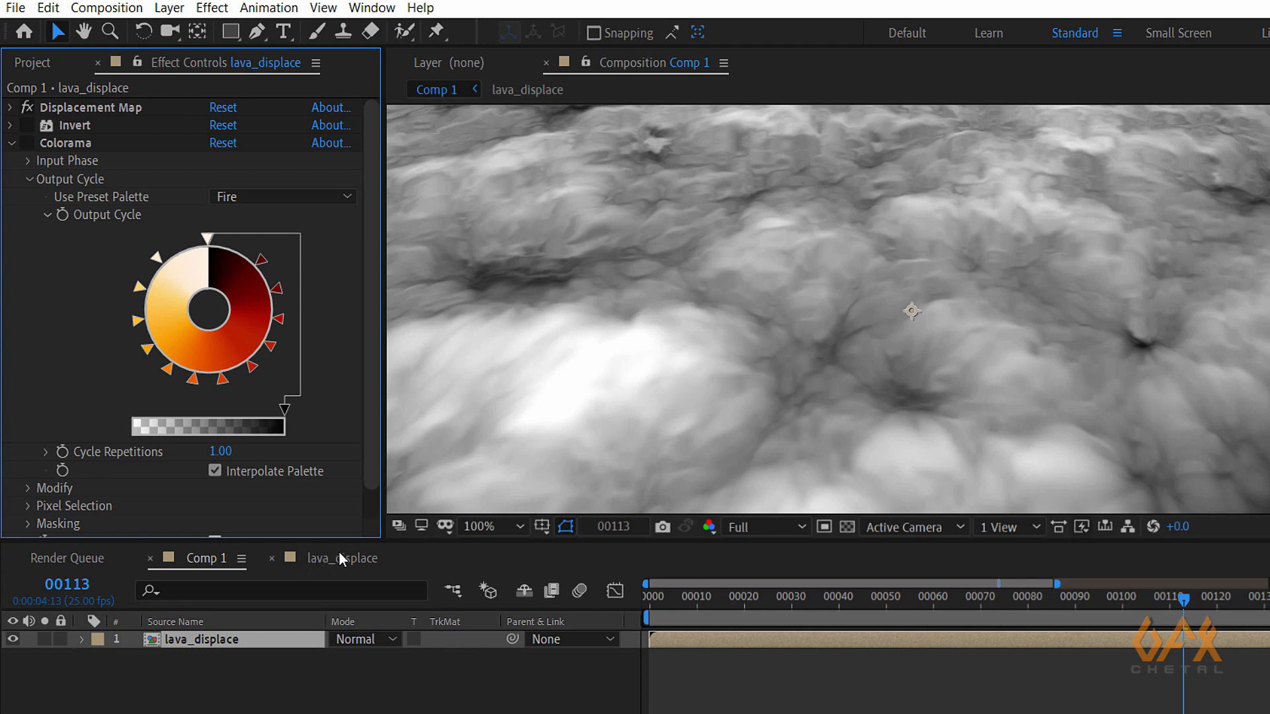
left_click(30, 126)
left_click(28, 142)
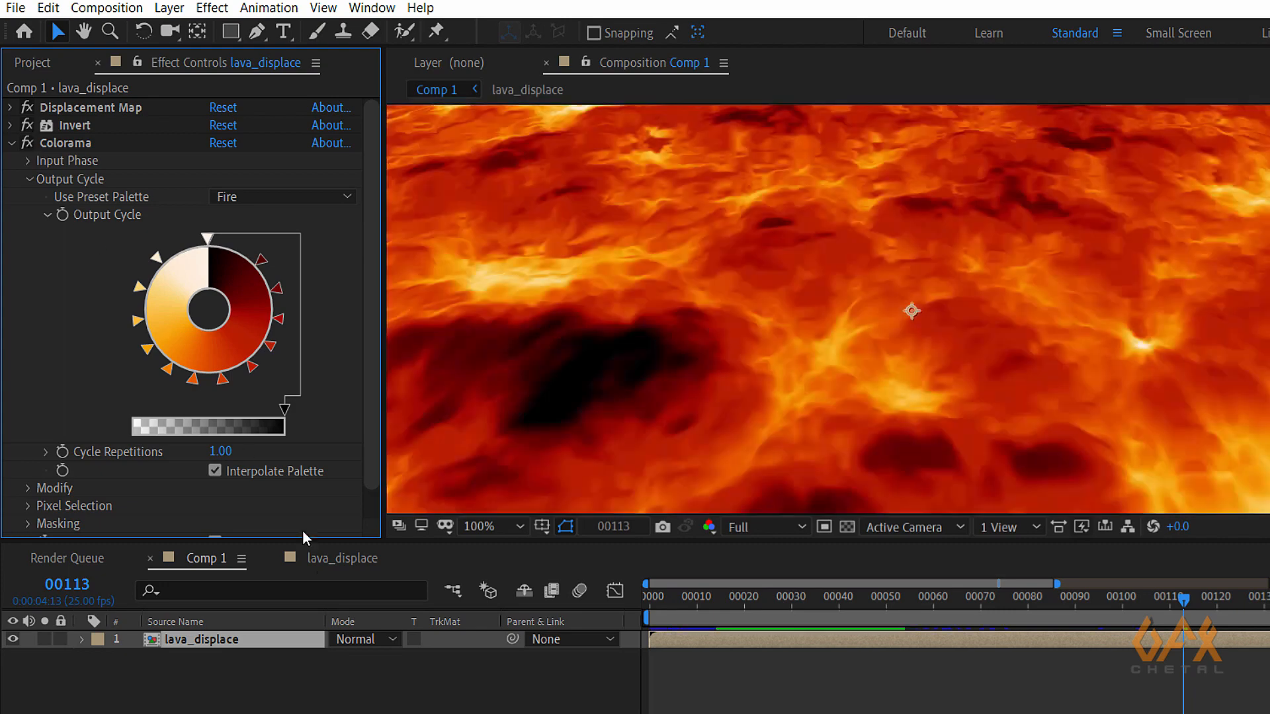
Return to the lava_displace composition, make the LAVA text layer visible again and inspect it against the noise.
left_click(335, 558)
left_click(204, 638)
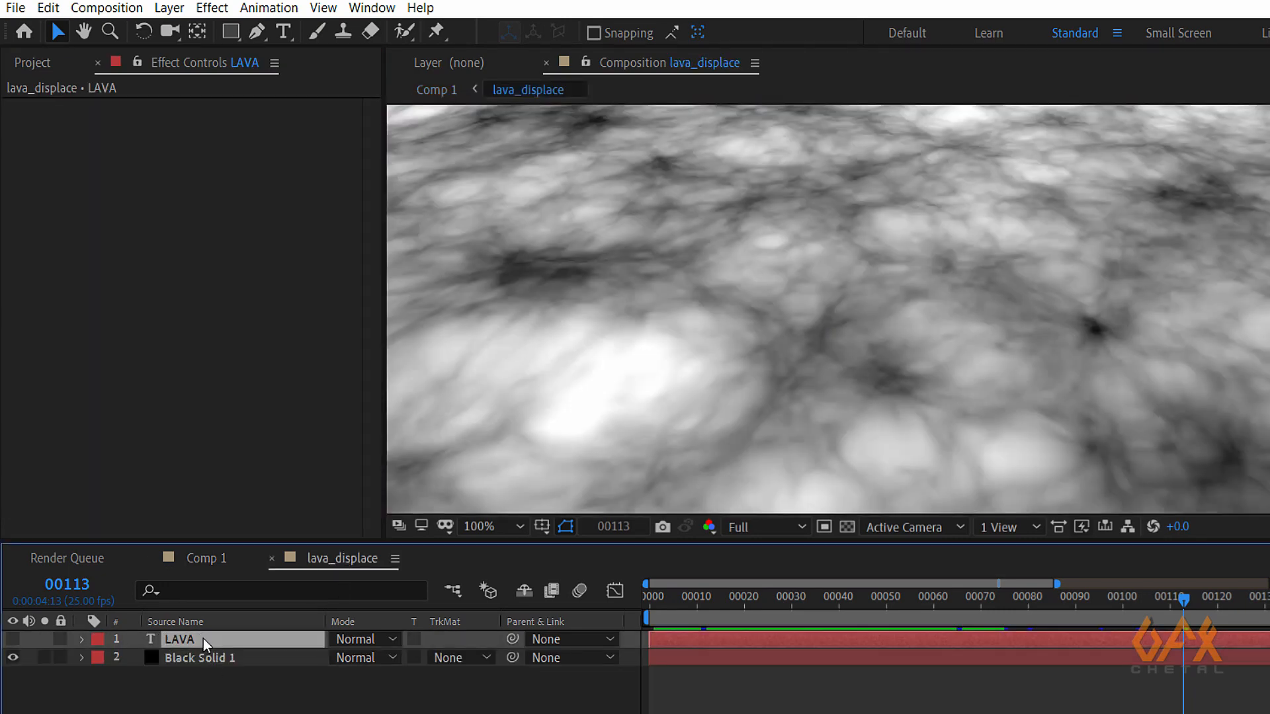
scroll(775, 363, "down", 2)
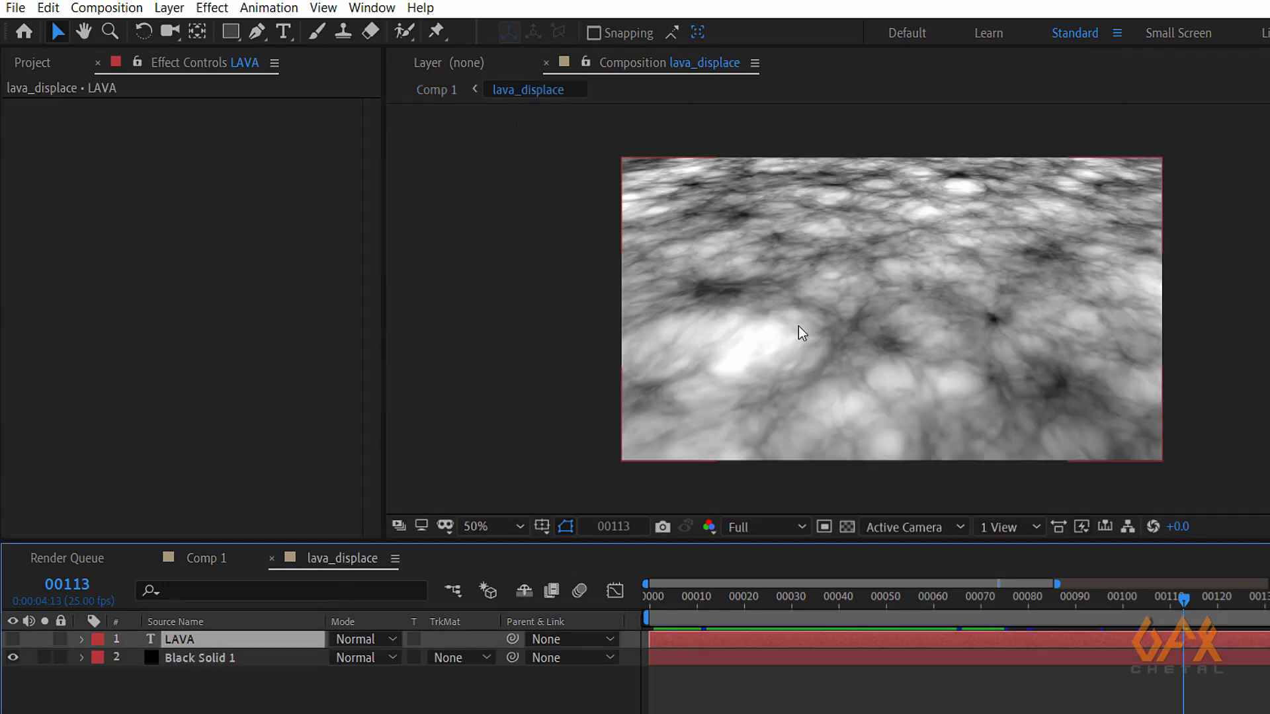
left_click(12, 639)
scroll(860, 324, "up", 2)
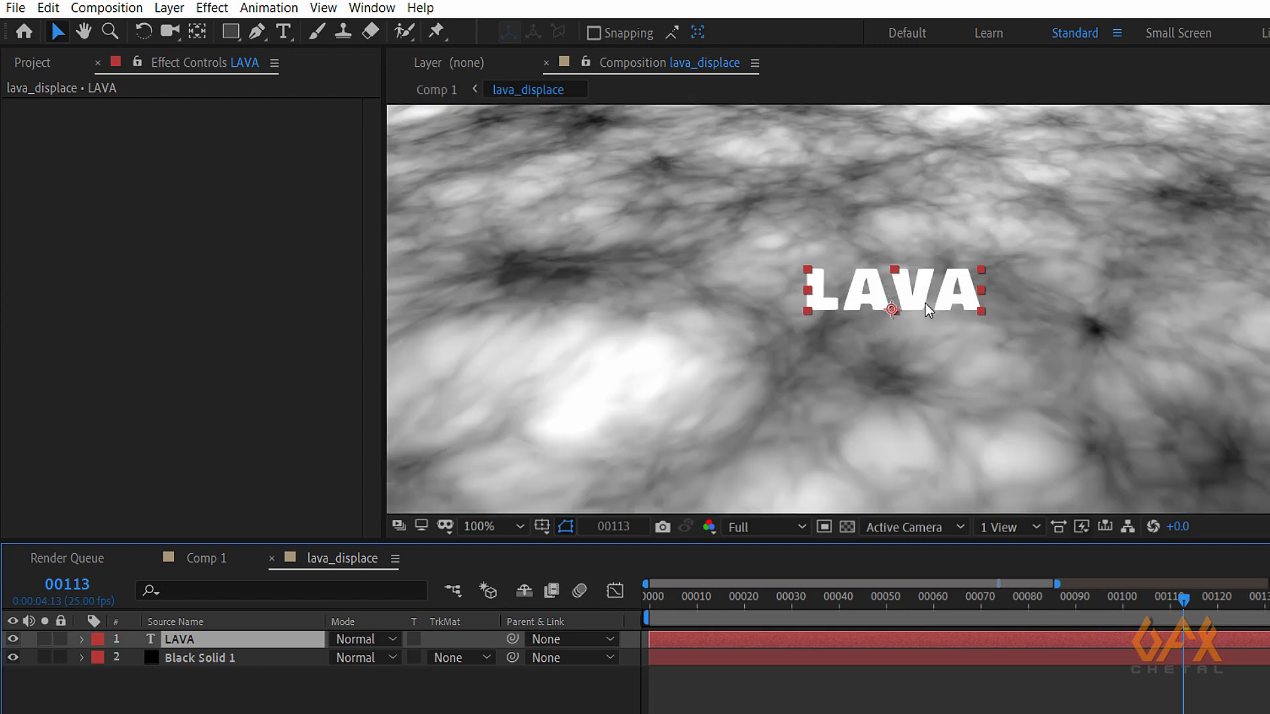
scroll(921, 381, "down", 2)
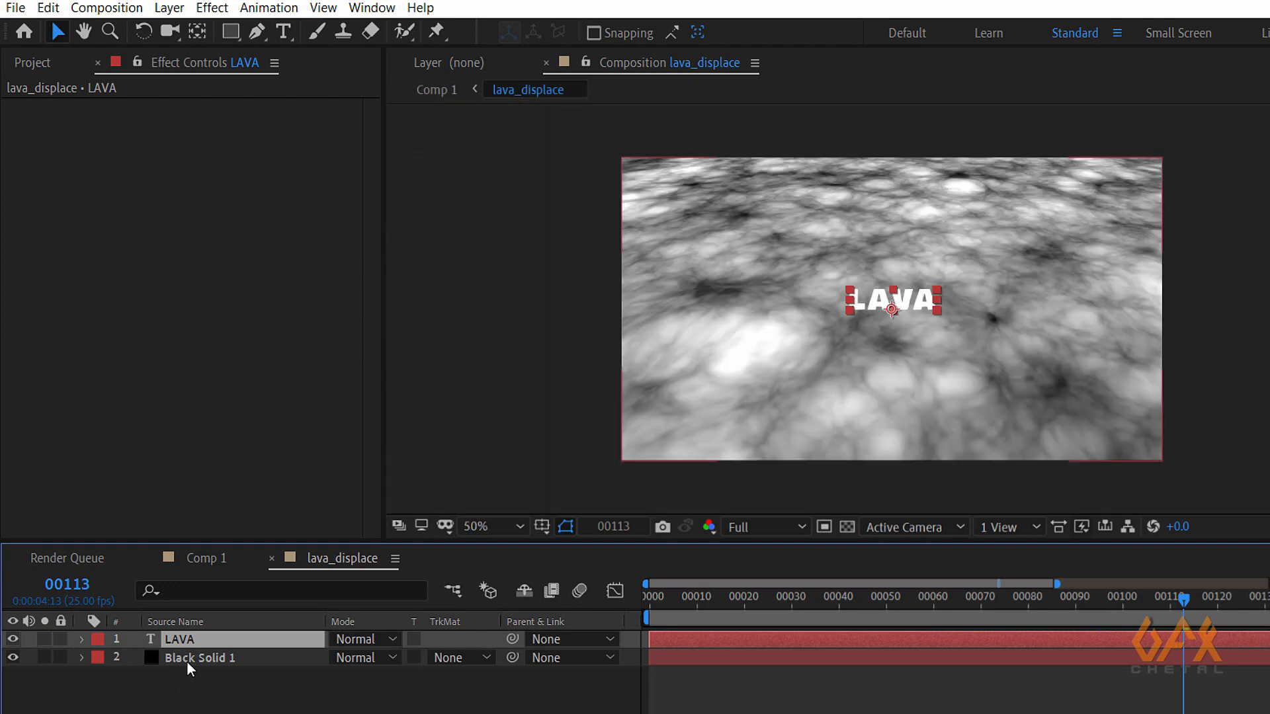
Delete the Corner Pin effect from Black Solid 1 in the lava_displace composition.
left_click(234, 658)
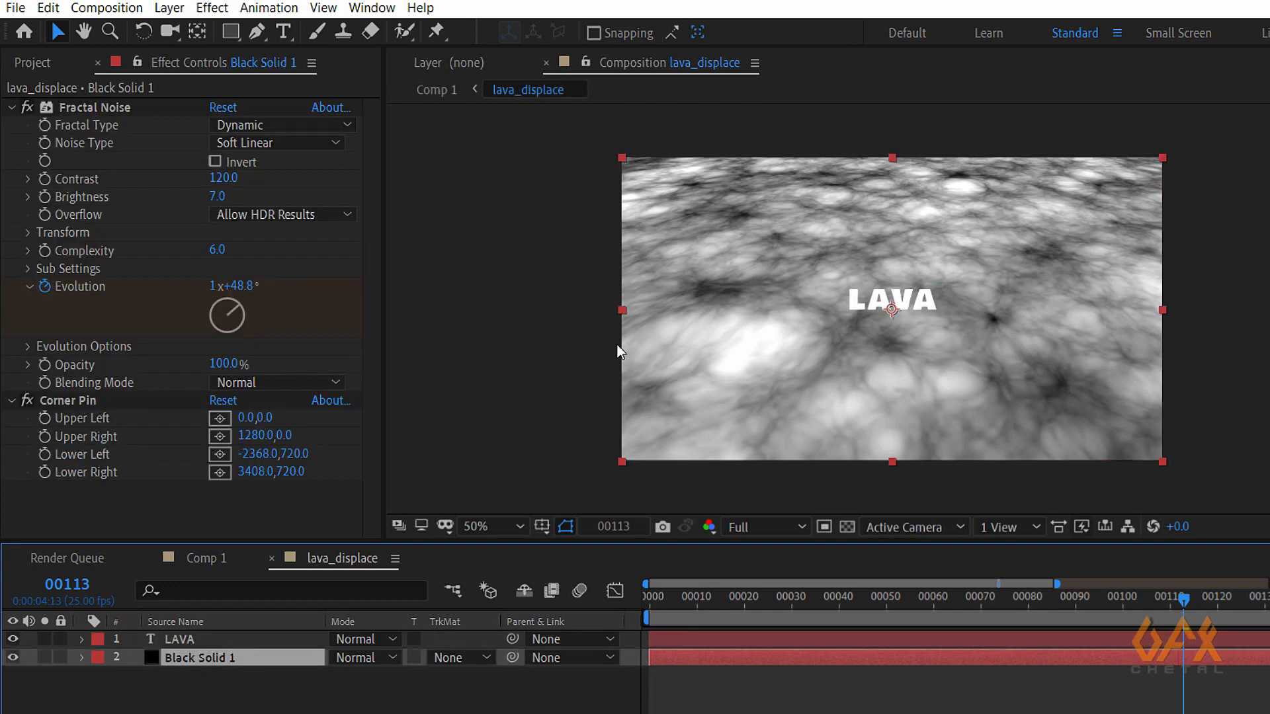
left_click(77, 399)
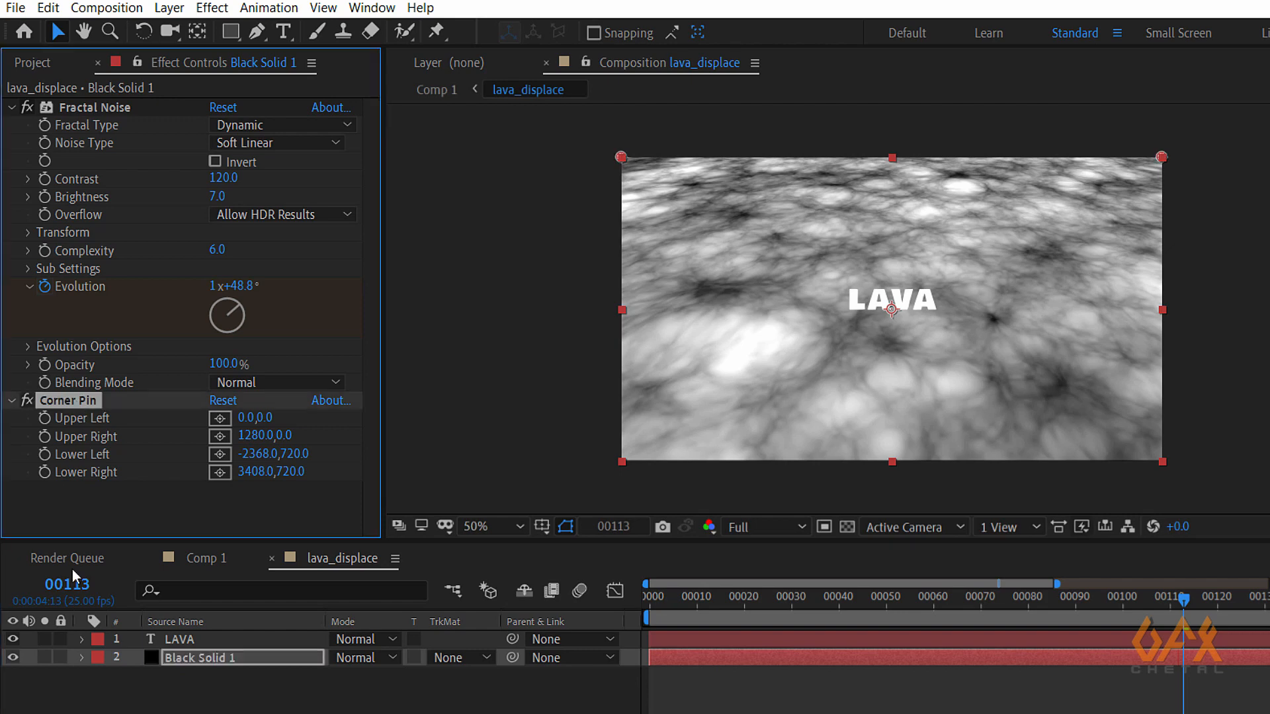
left_click(195, 639)
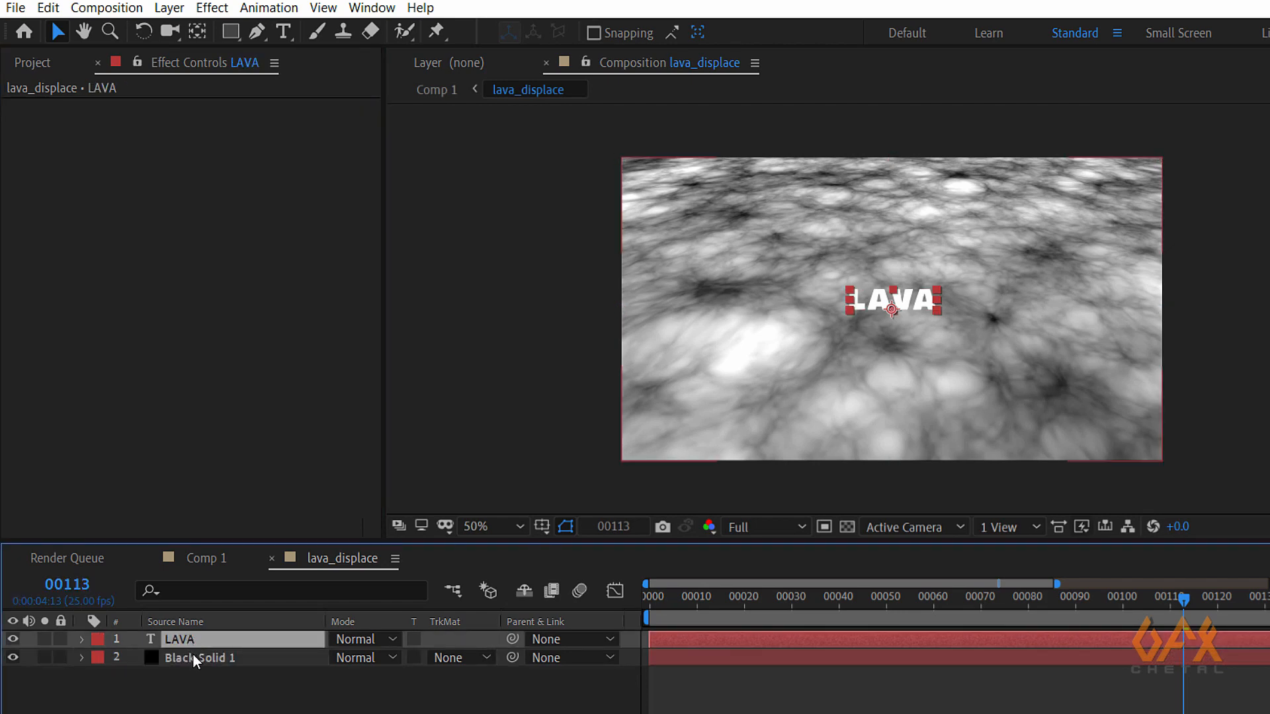
left_click(193, 657)
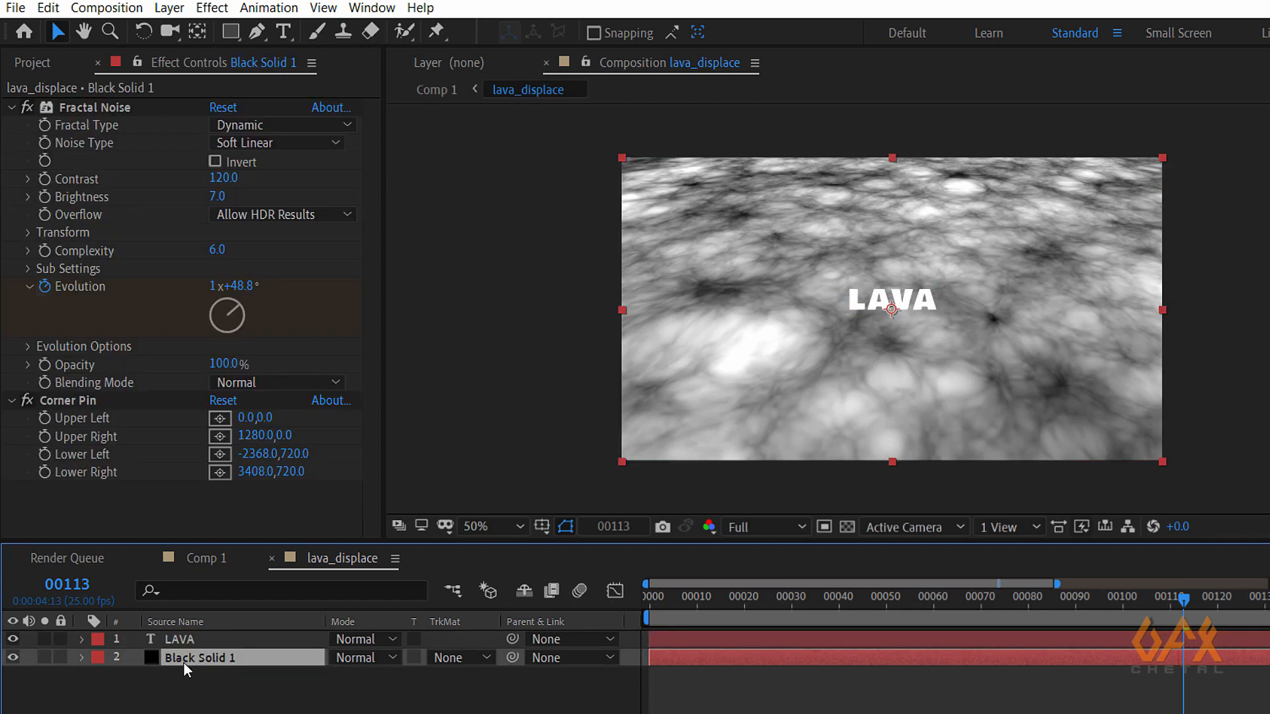
left_click(75, 402)
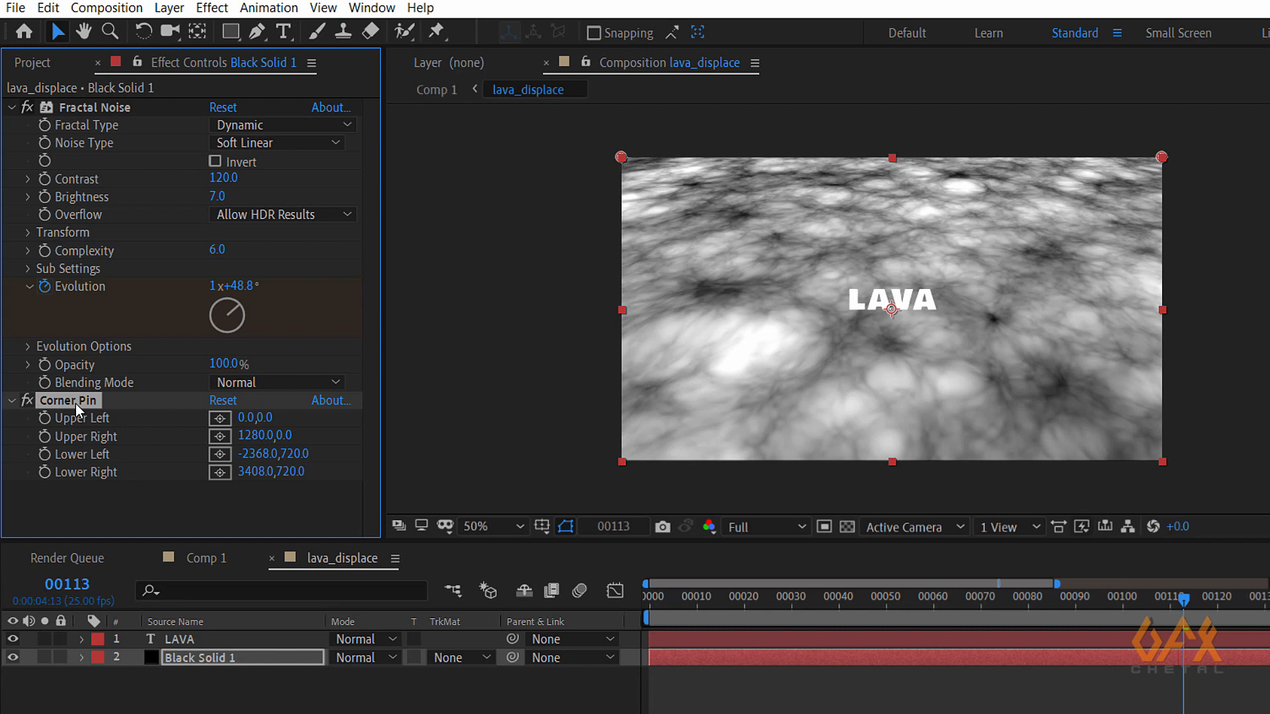
key("Delete")
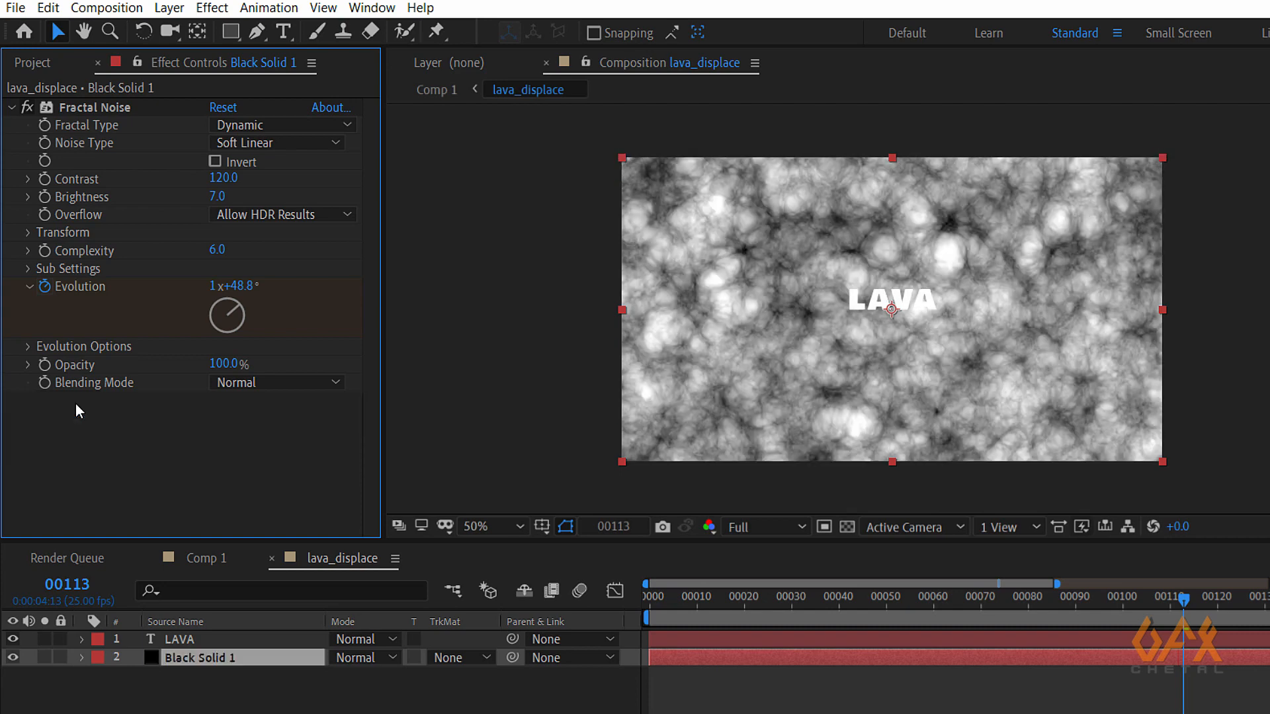
Add an adjustment layer above the LAVA text in lava_displace and paste the Corner Pin effect onto it.
left_click(212, 636)
left_click(162, 8)
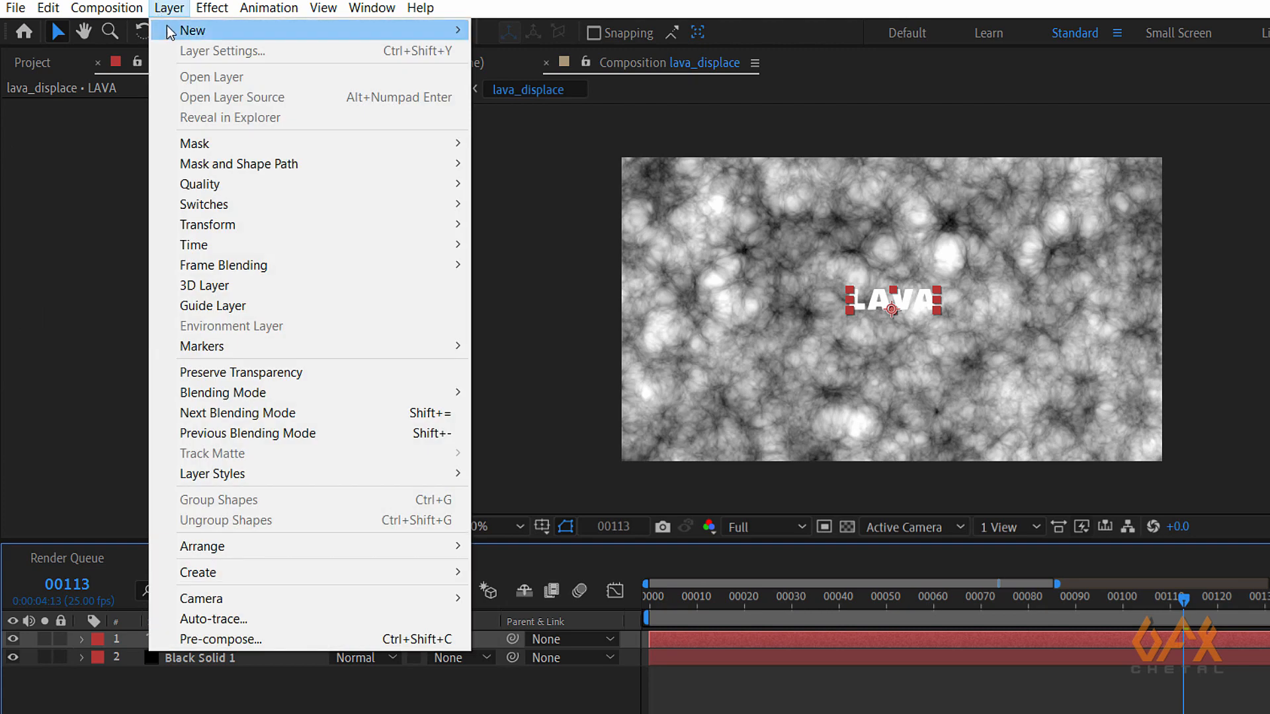
mouse_move(174, 32)
left_click(525, 153)
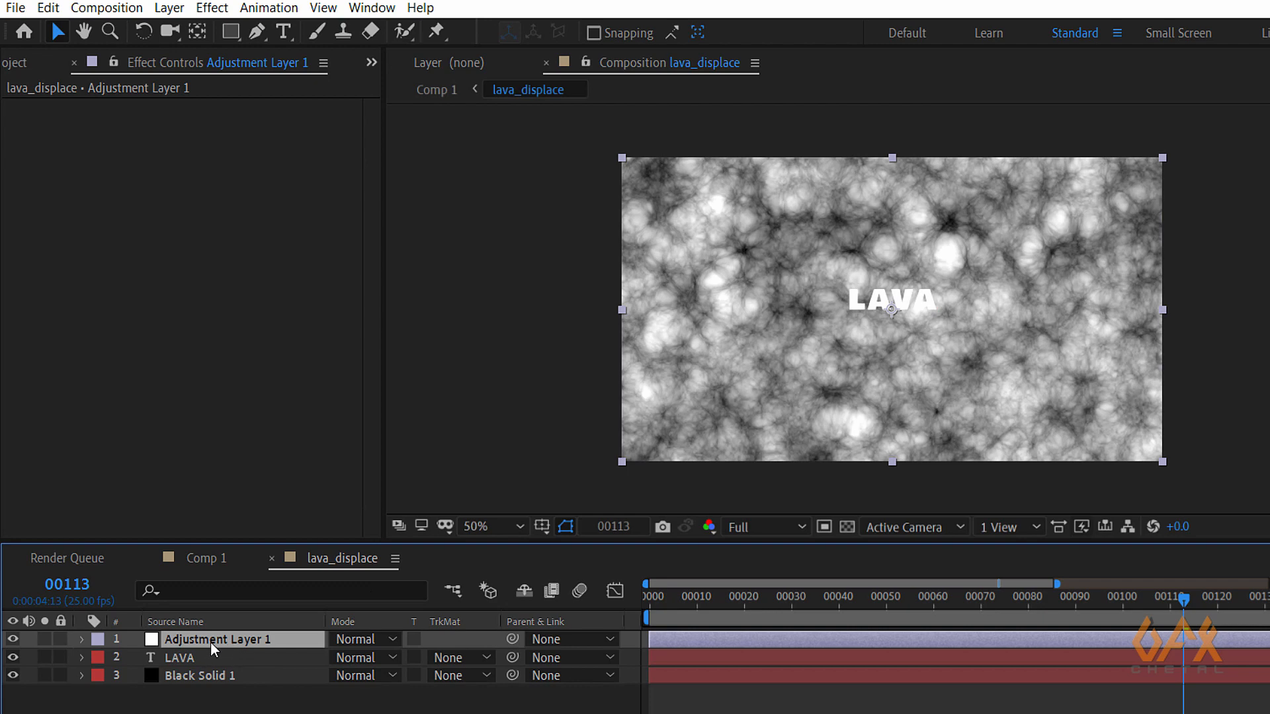
key("ctrl+v")
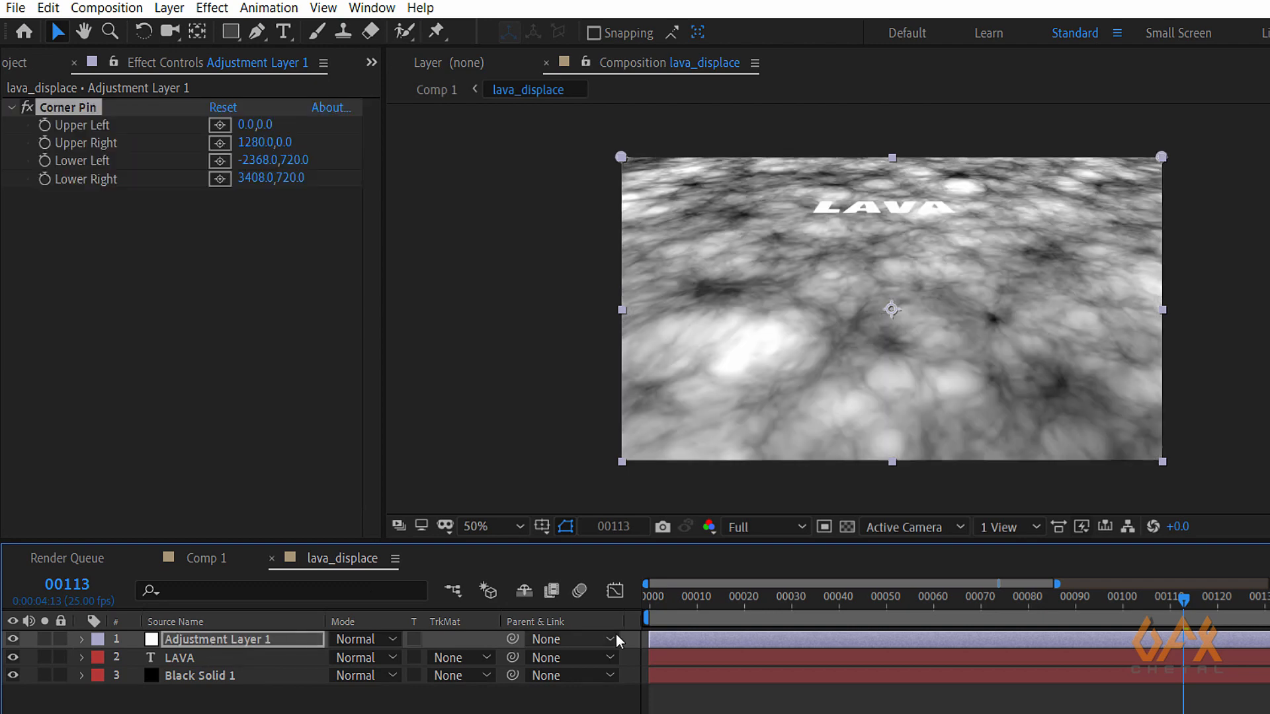
Move the Lower Left point of the adjustment layer's Corner Pin to -2368, 776.
left_click(203, 641)
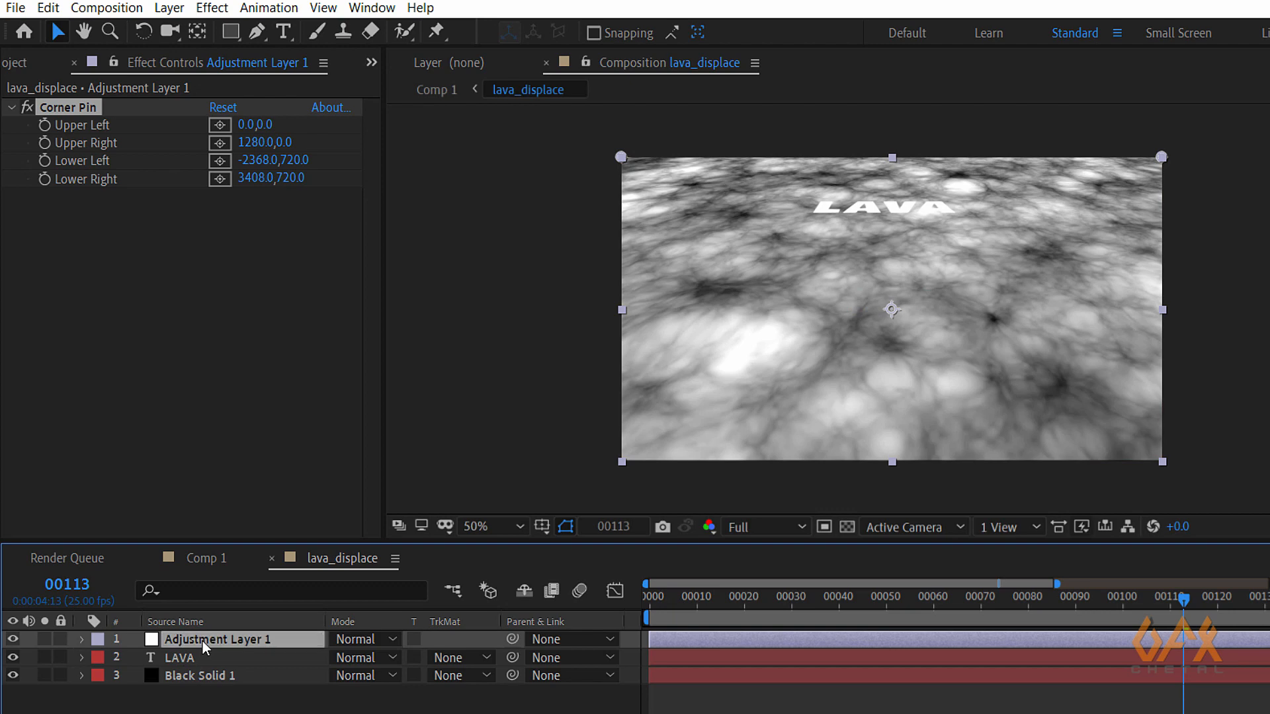
key("comma")
key("comma")
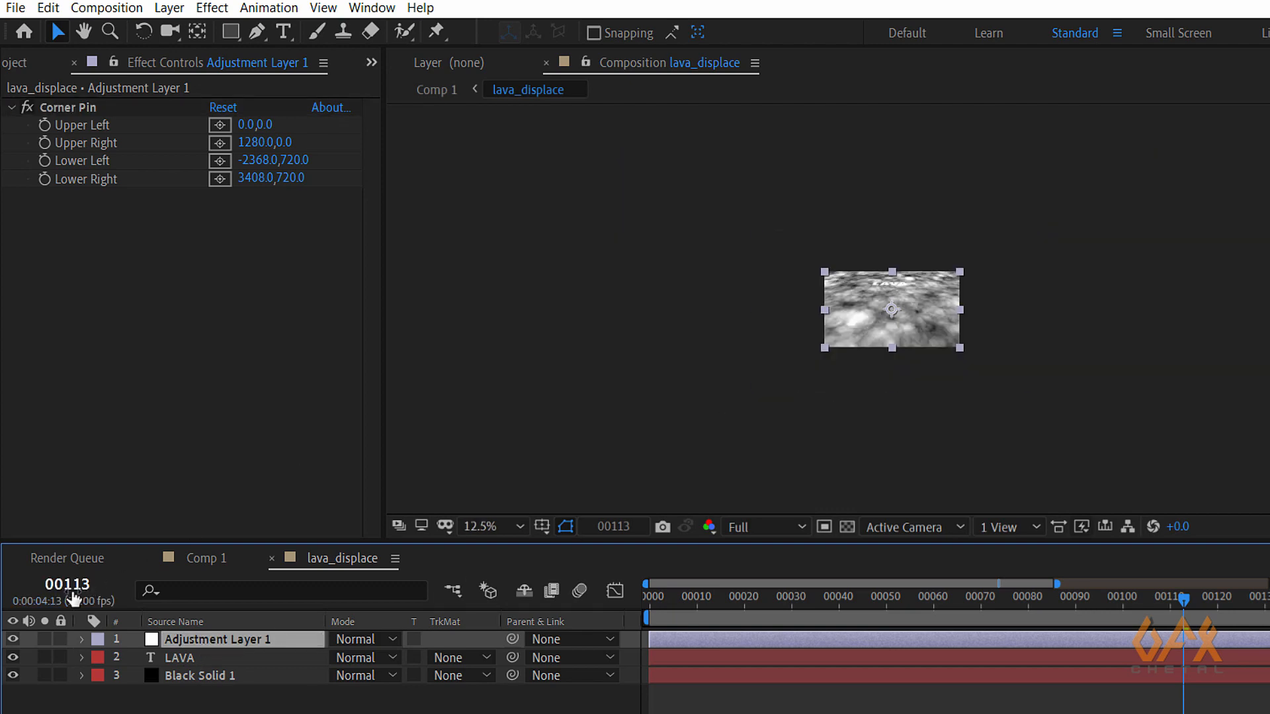
left_click(75, 108)
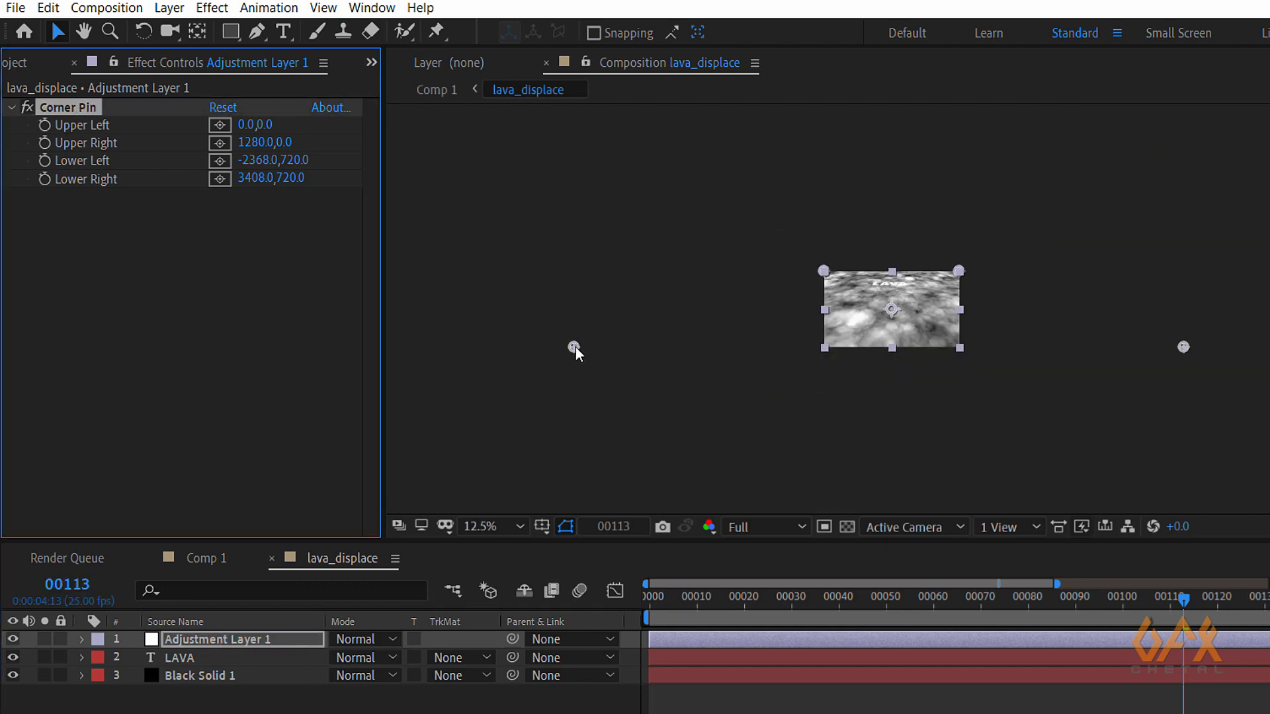
left_click_drag(575, 347, 576, 352)
key("period")
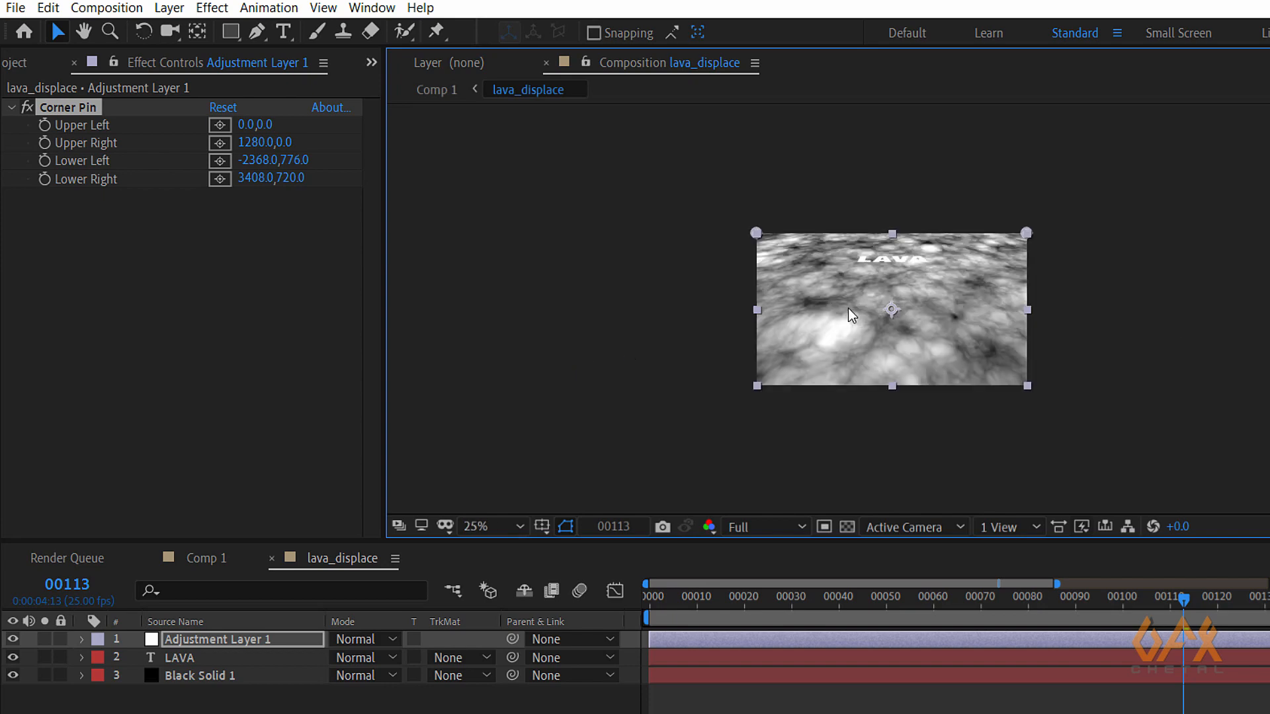
At frame 0, move the LAVA text down to 642, 678 and set a Position keyframe.
left_click(195, 659)
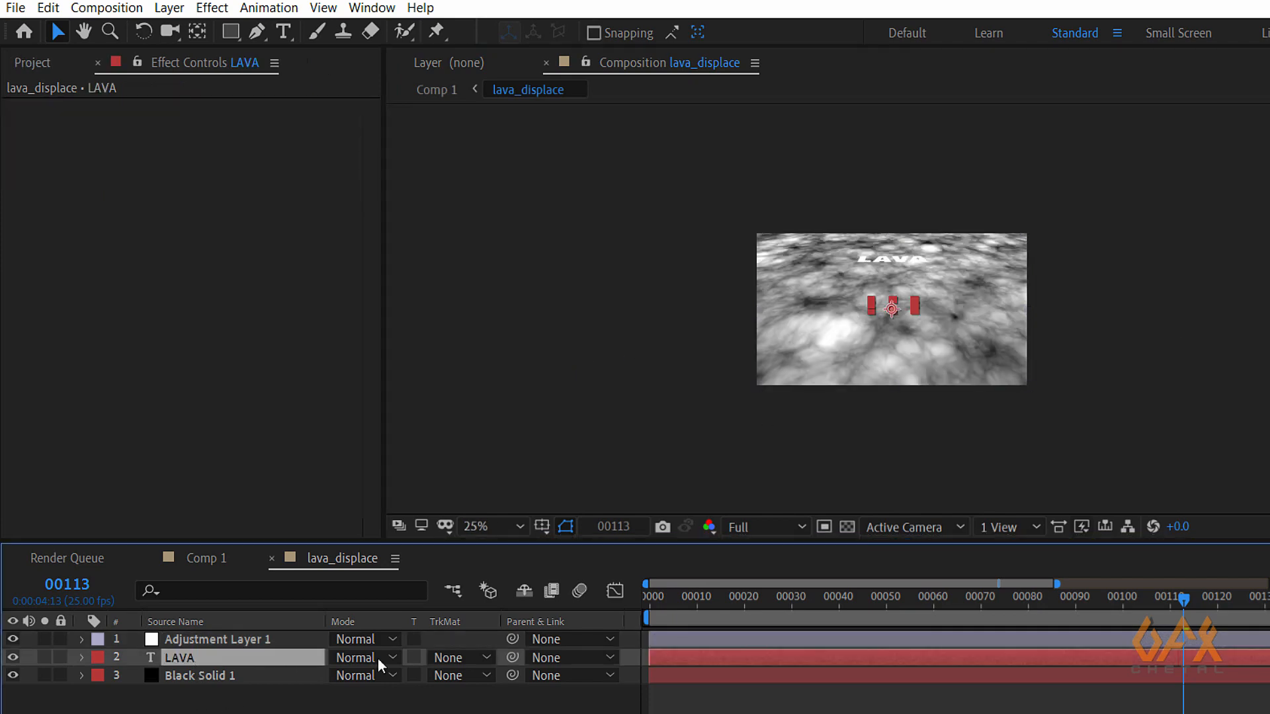
left_click_drag(685, 615, 621, 608)
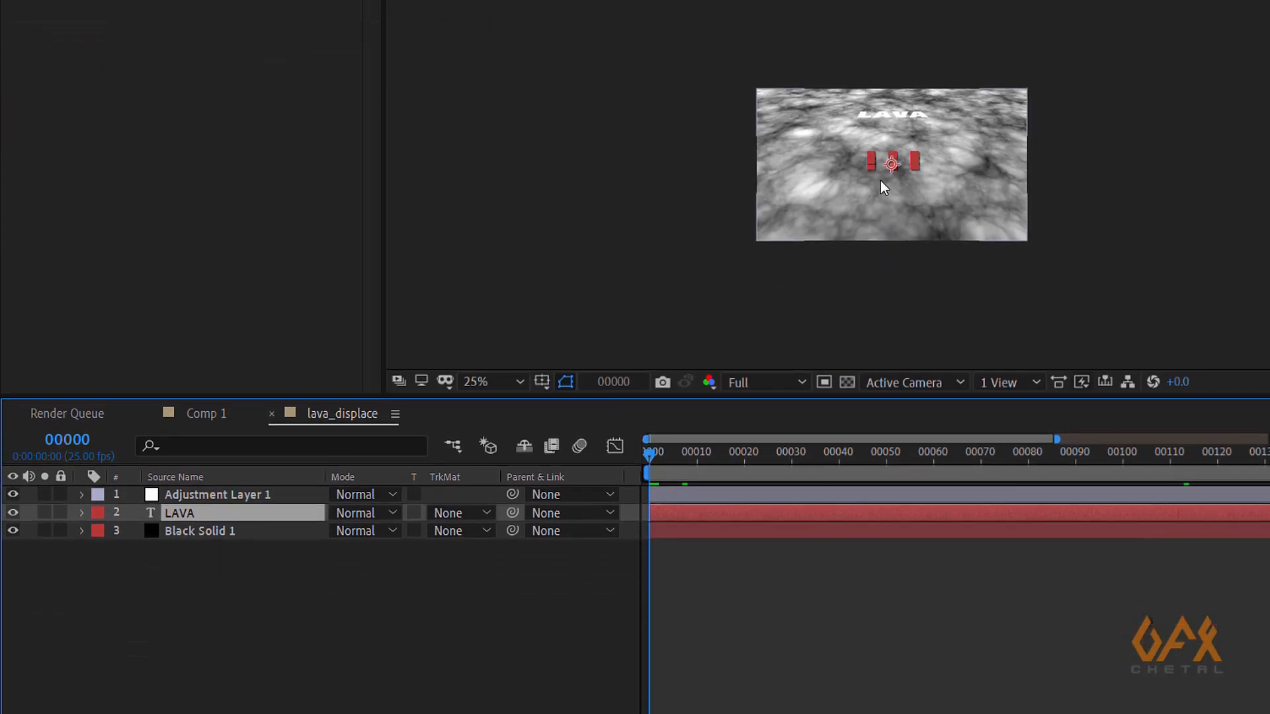
key("period")
left_click_drag(873, 158, 865, 291)
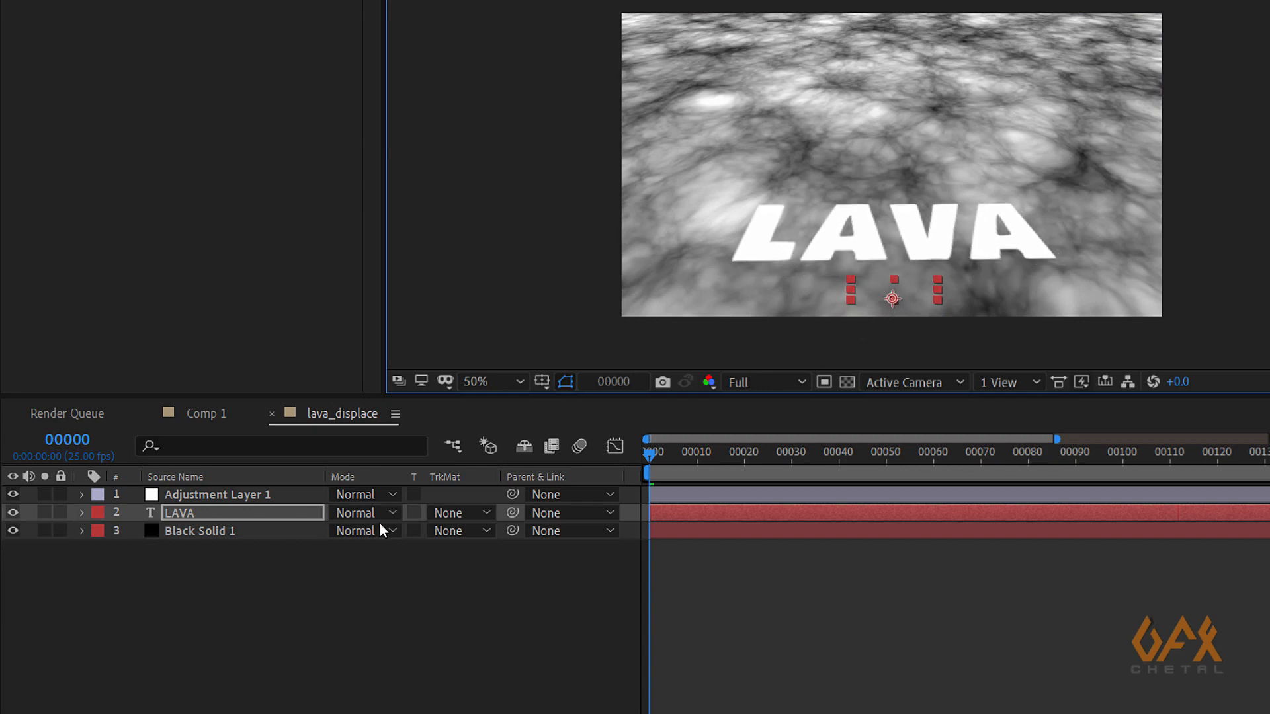
left_click(246, 513)
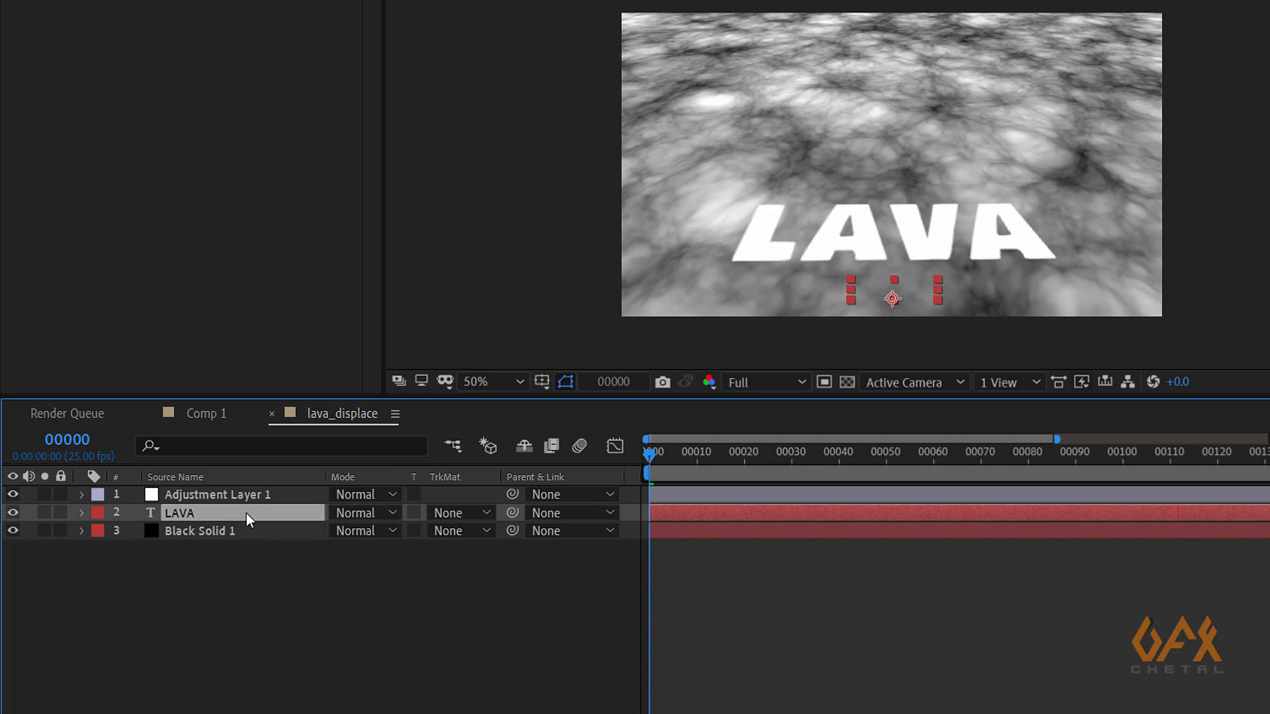
key("p")
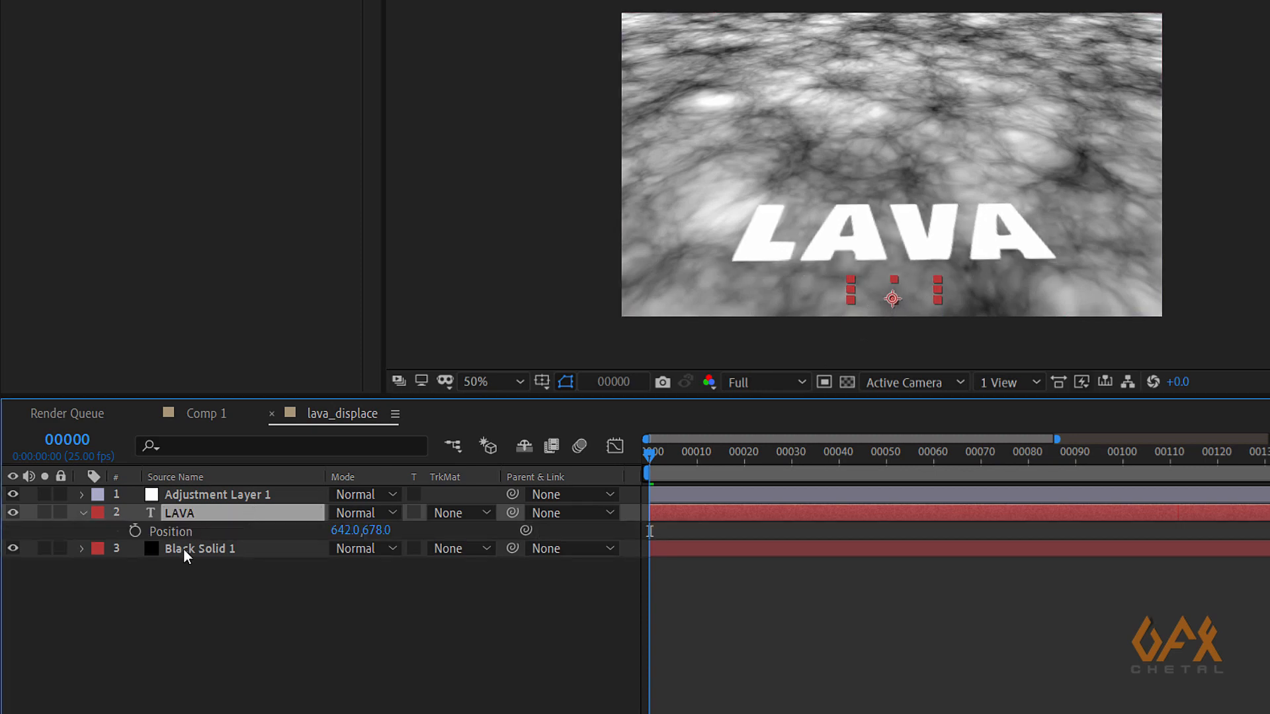
left_click(136, 533)
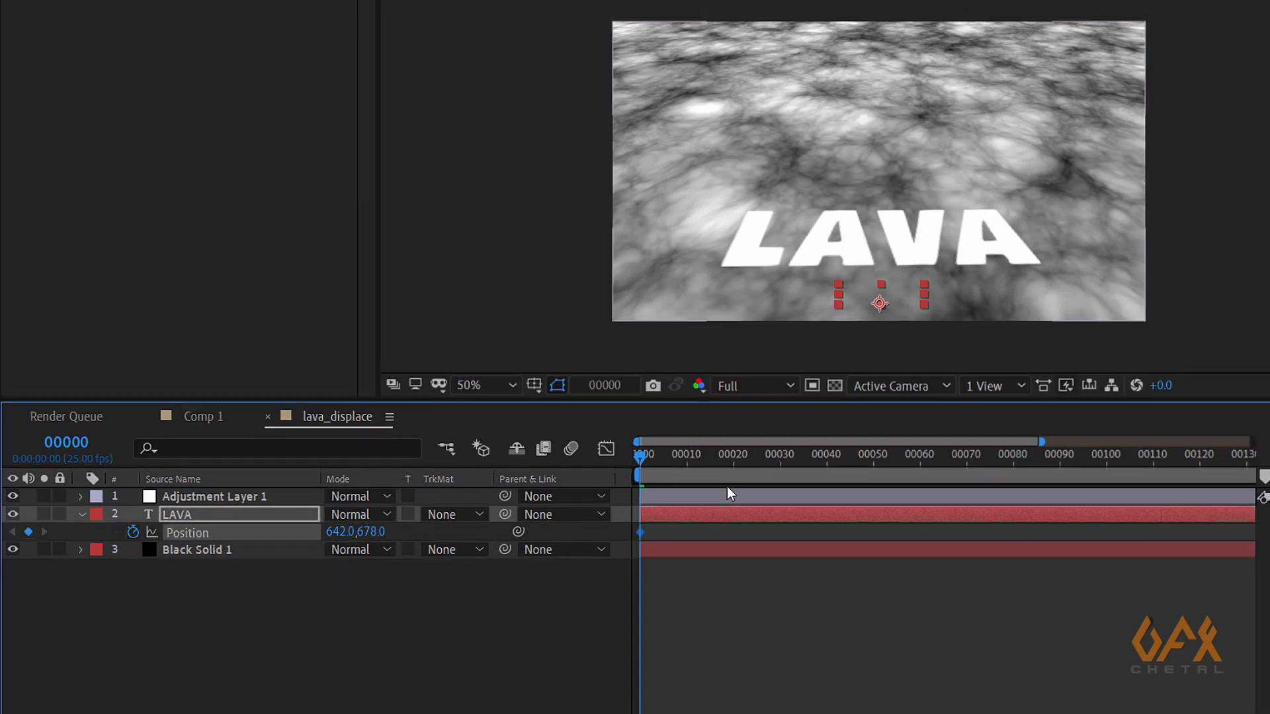
At frame 199, set the LAVA text's Position to 642, 343 as an end keyframe.
left_click_drag(727, 486, 1055, 481)
left_click_drag(827, 490, 1012, 518)
left_click_drag(541, 706, 519, 707)
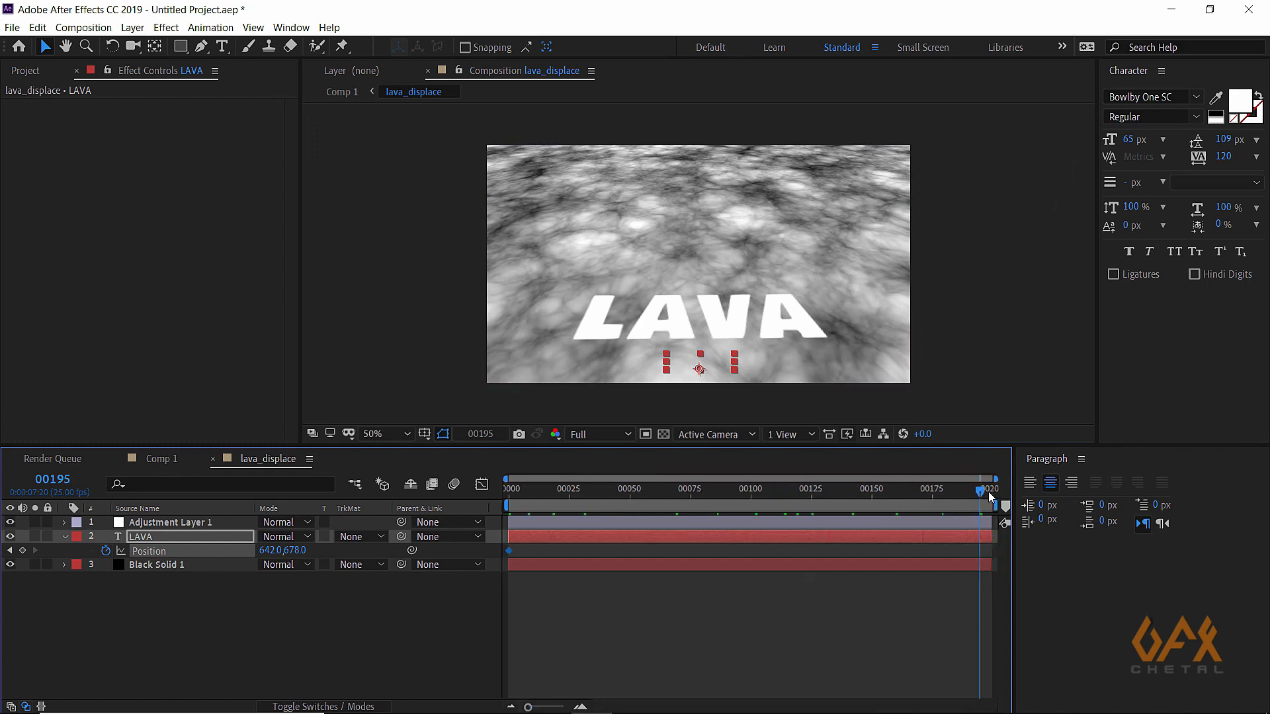
left_click_drag(989, 497, 992, 492)
left_click_drag(296, 551, 198, 555)
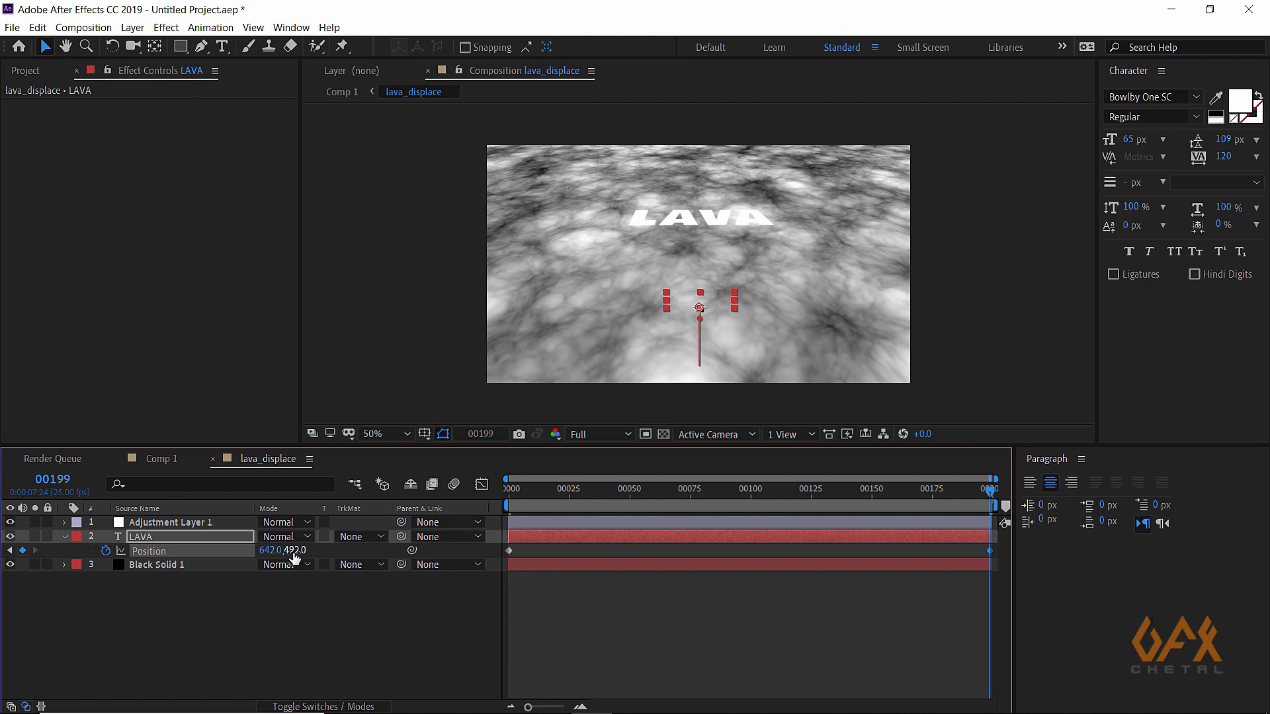
left_click_drag(295, 558, 161, 572)
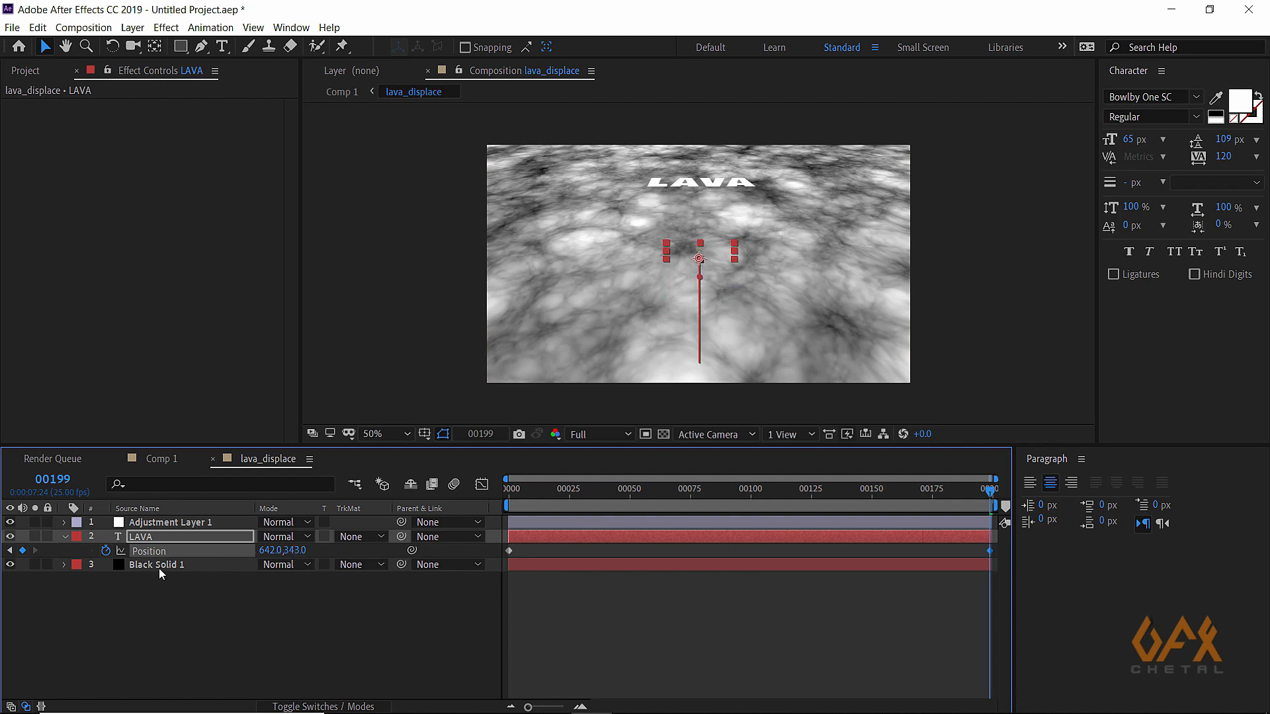
Preview the LAVA text's movement across the noise and inspect its edges up close near the start.
left_click(229, 596)
key("space")
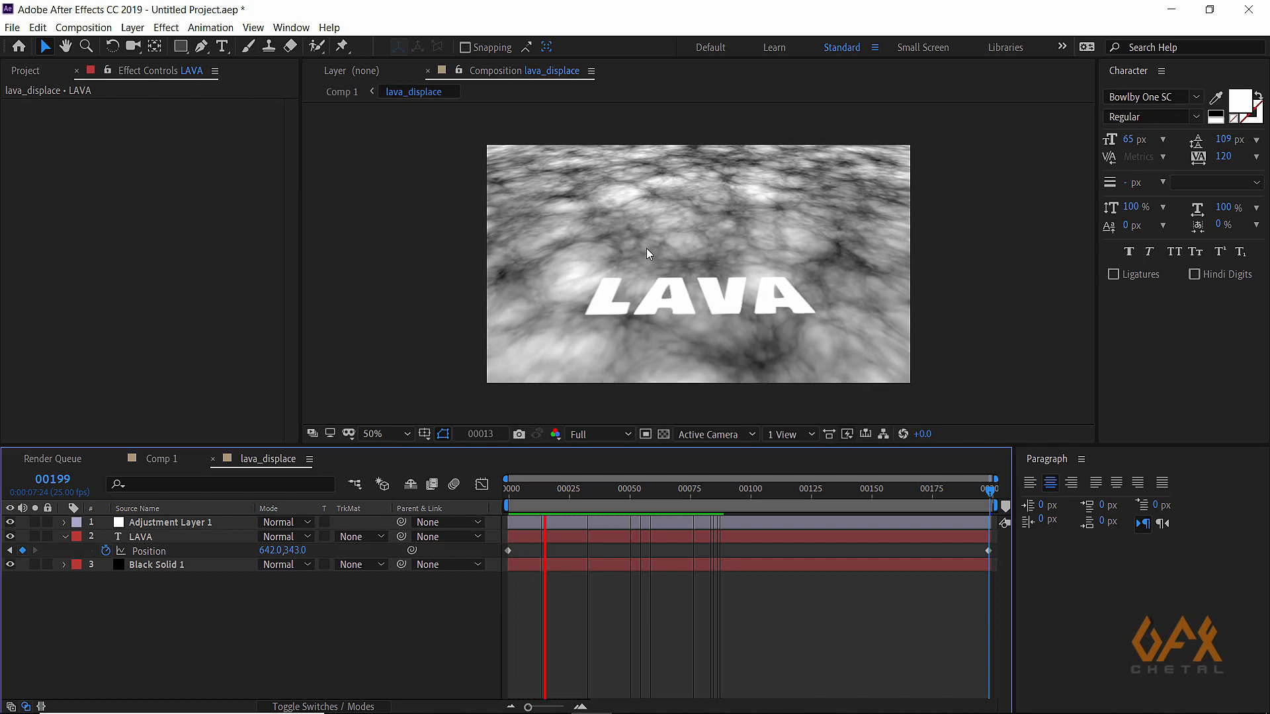
left_click(515, 495)
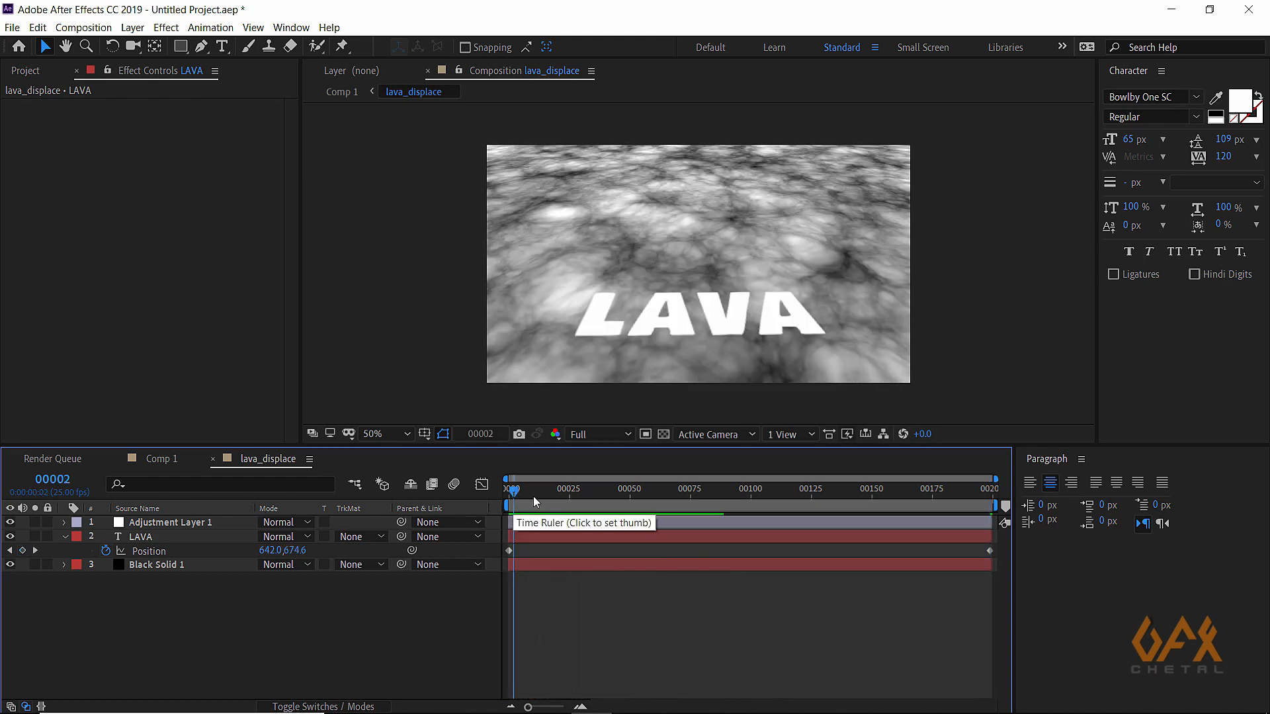
scroll(630, 336, "up", 1)
left_click_drag(556, 334, 568, 247)
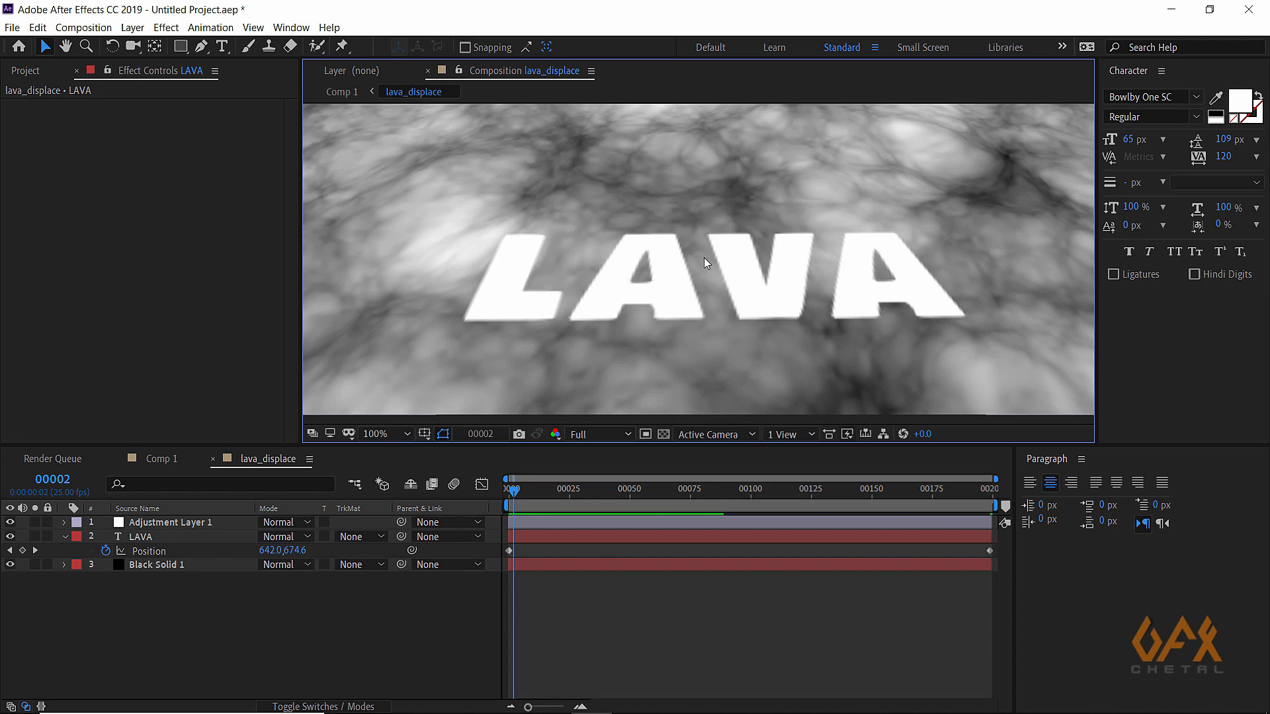
scroll(700, 260, "down", 1)
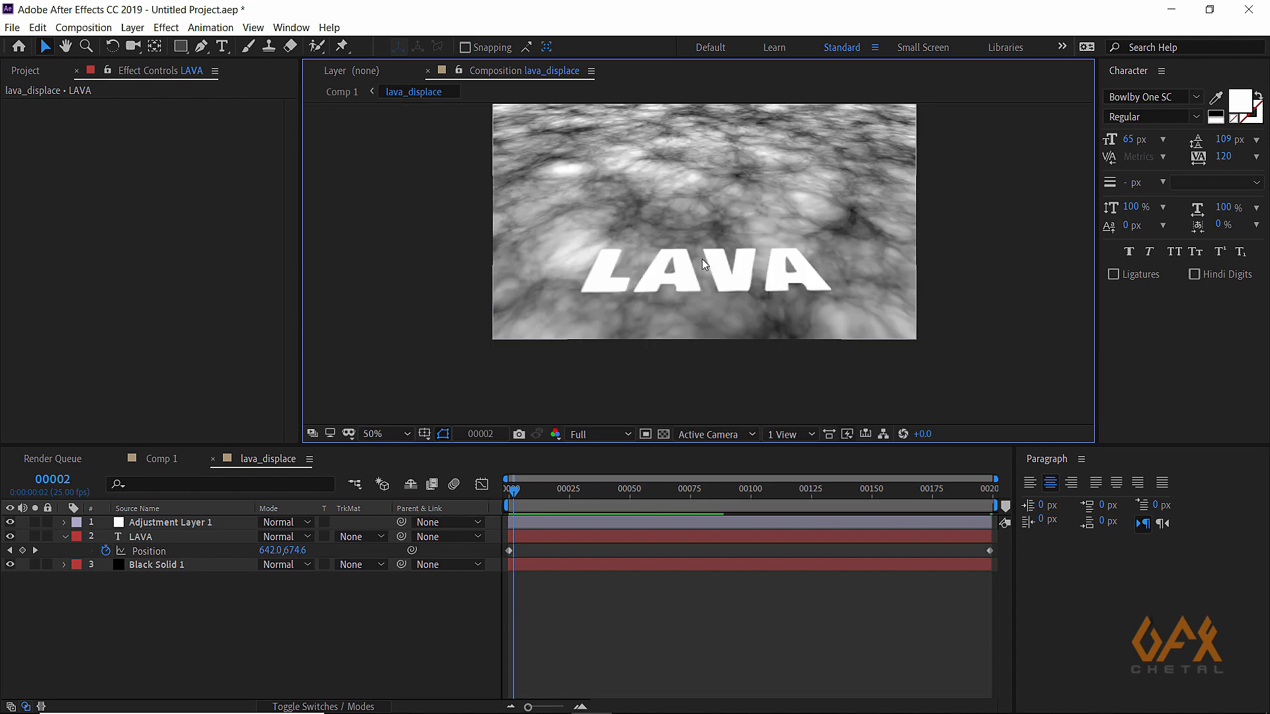
Pre-compose Black Solid 1 as FN, moving all attributes into the new composition.
left_click(166, 563)
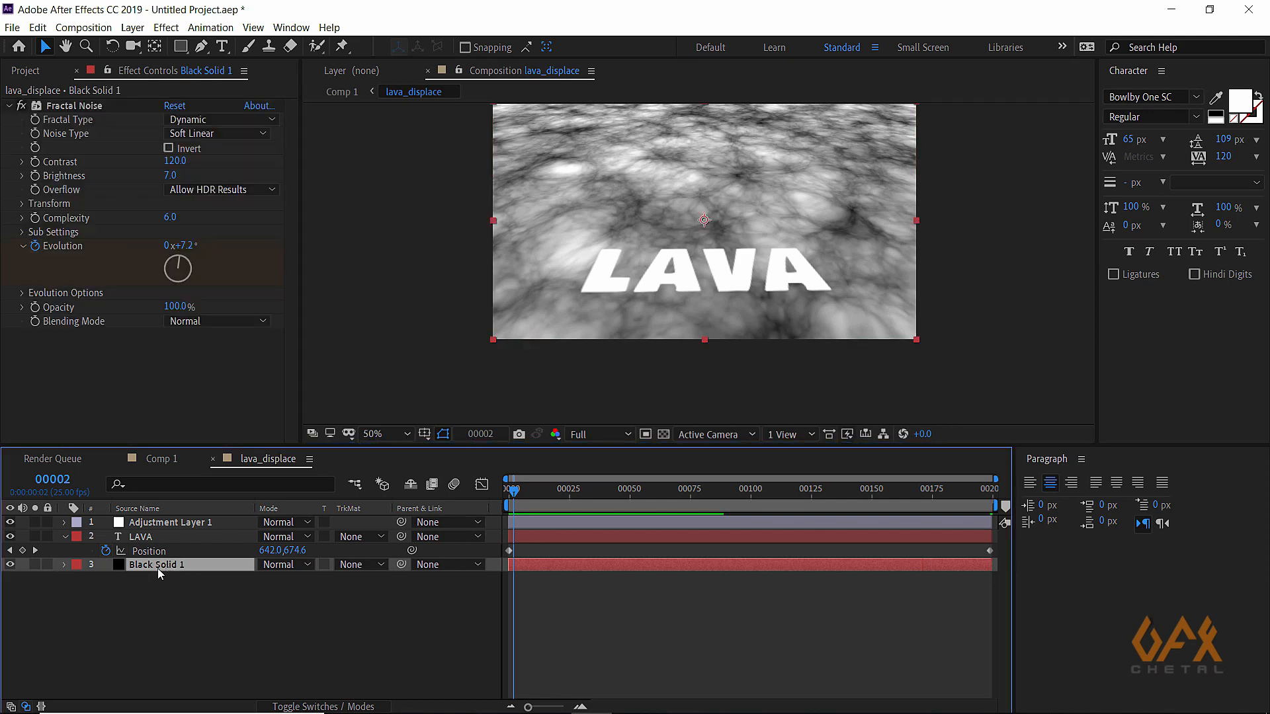
left_click(132, 27)
left_click(159, 522)
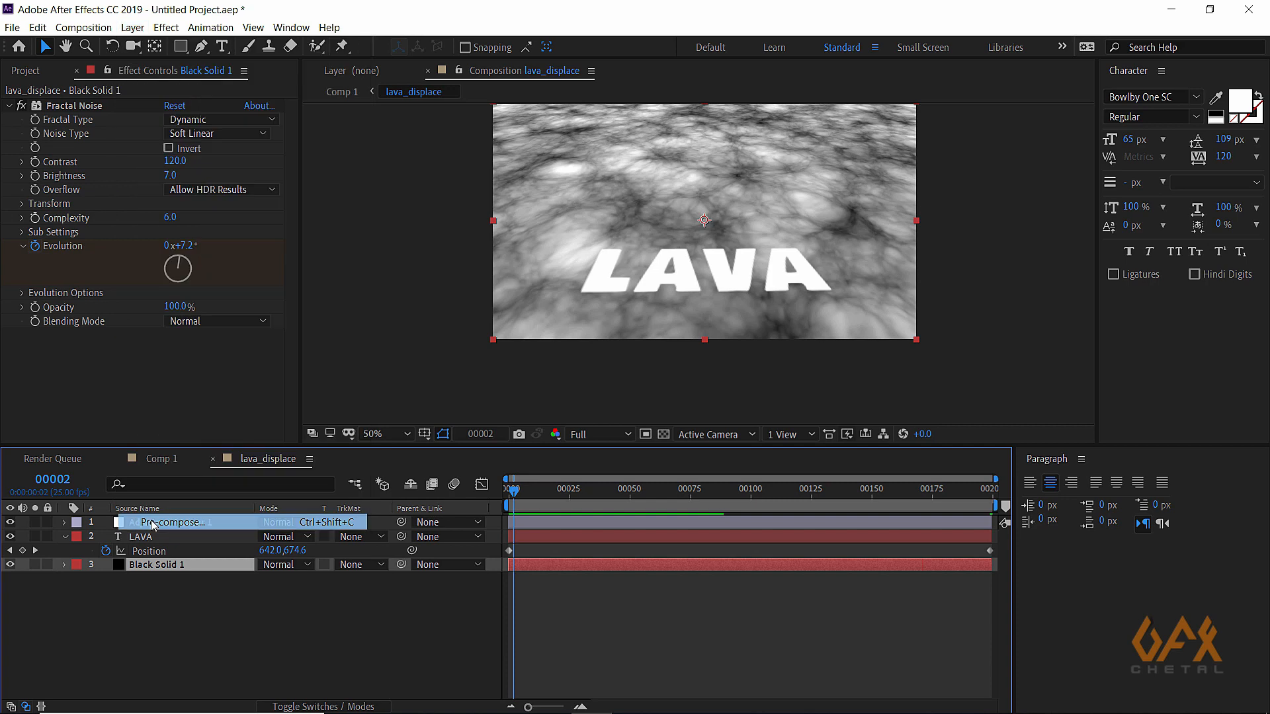
left_click_drag(670, 259, 575, 262)
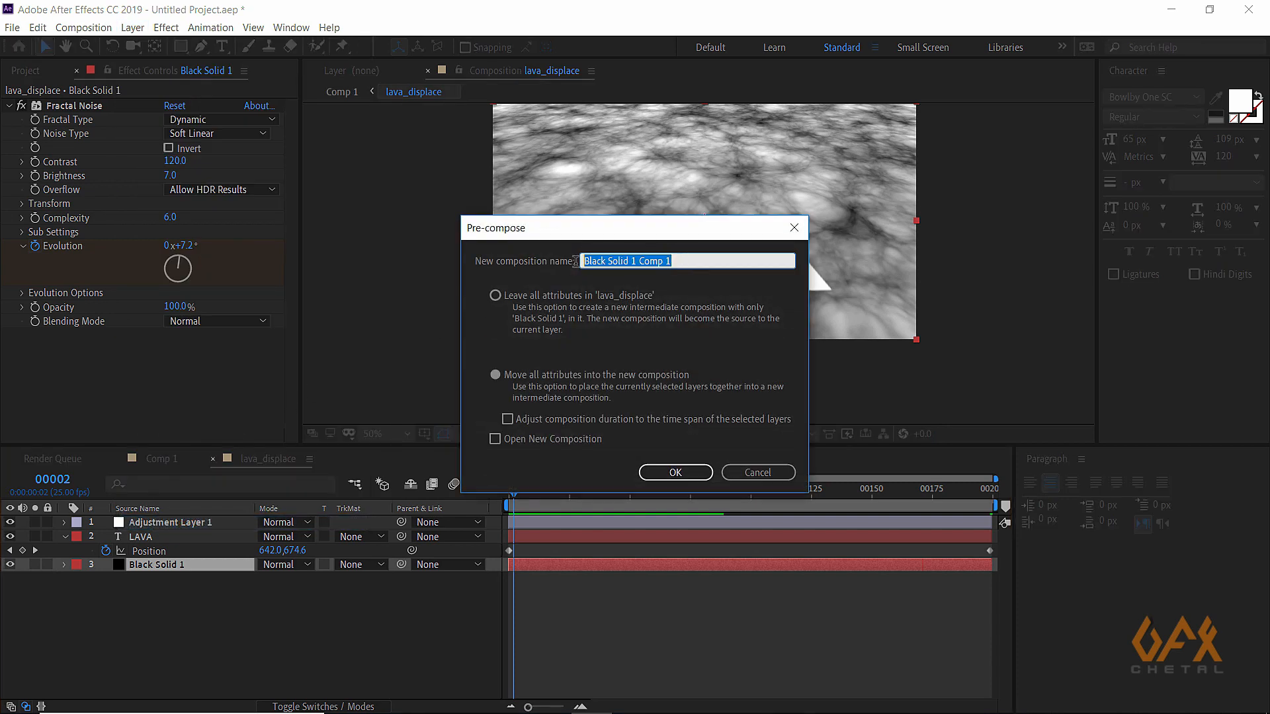
type("FN")
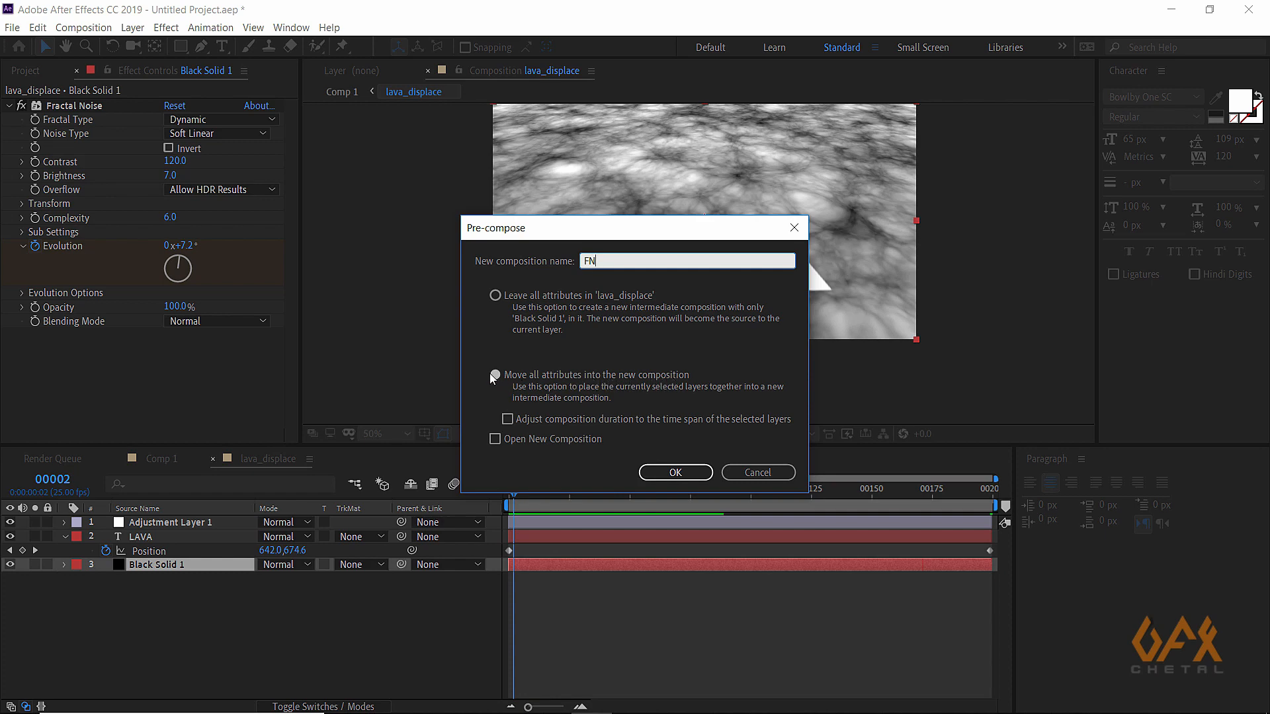
left_click(668, 473)
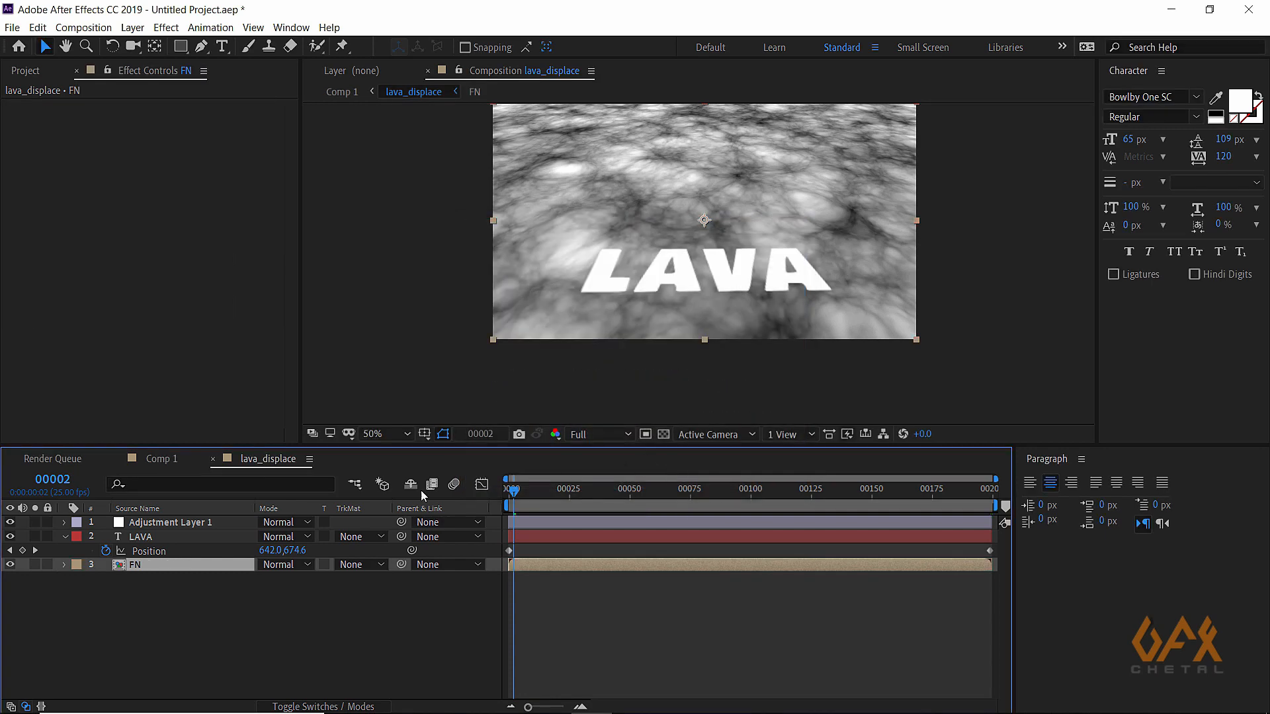
Apply a Displacement Map effect to the LAVA text with FN as the displacement map layer.
left_click(141, 538)
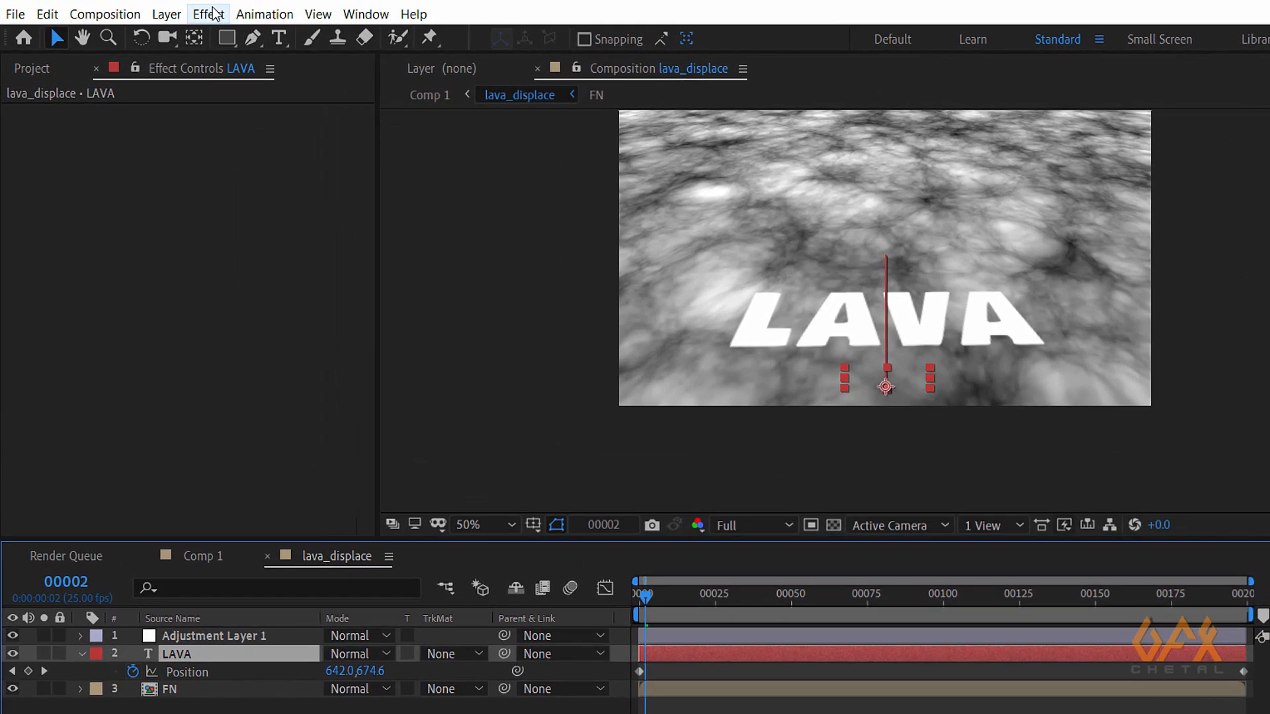
left_click(213, 14)
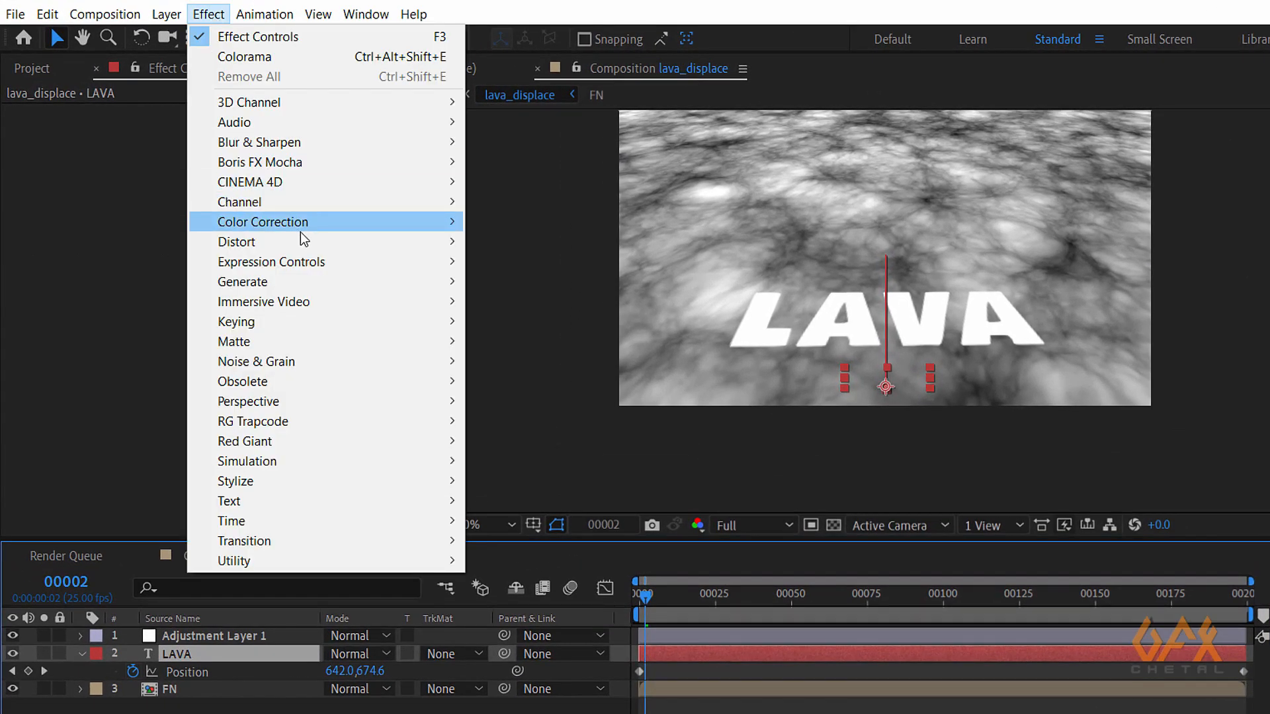
mouse_move(306, 243)
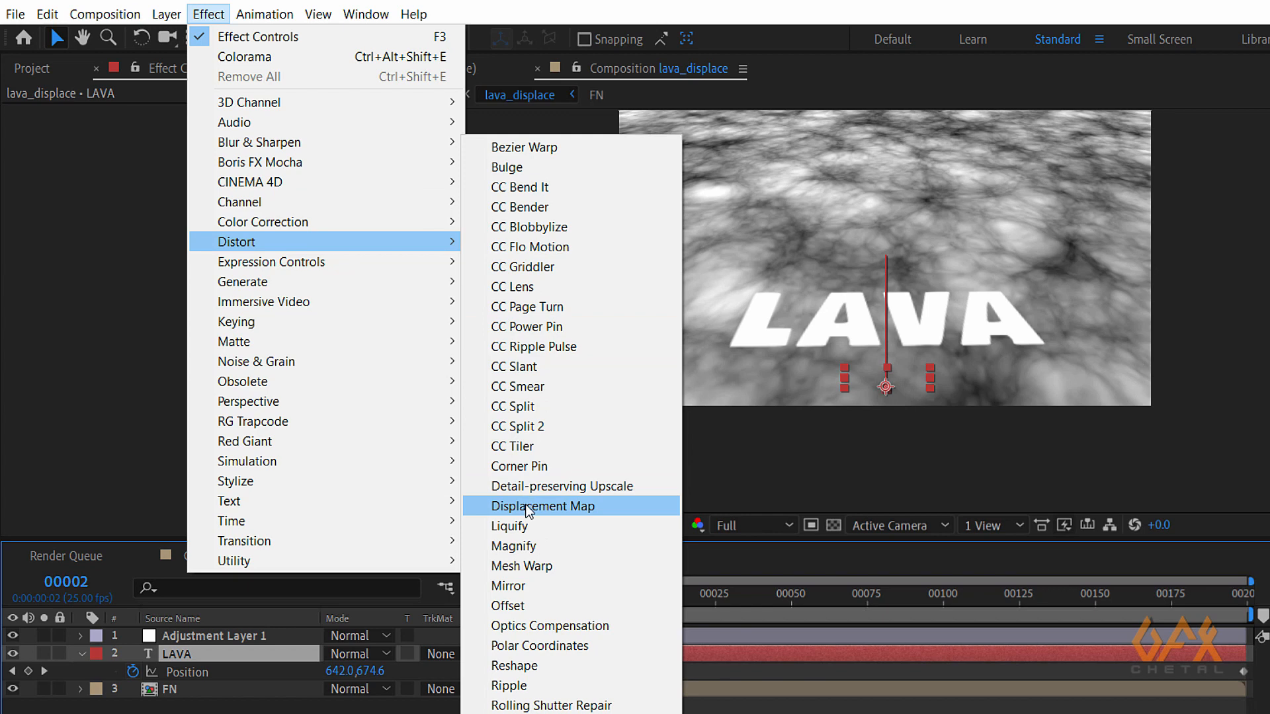
left_click(529, 507)
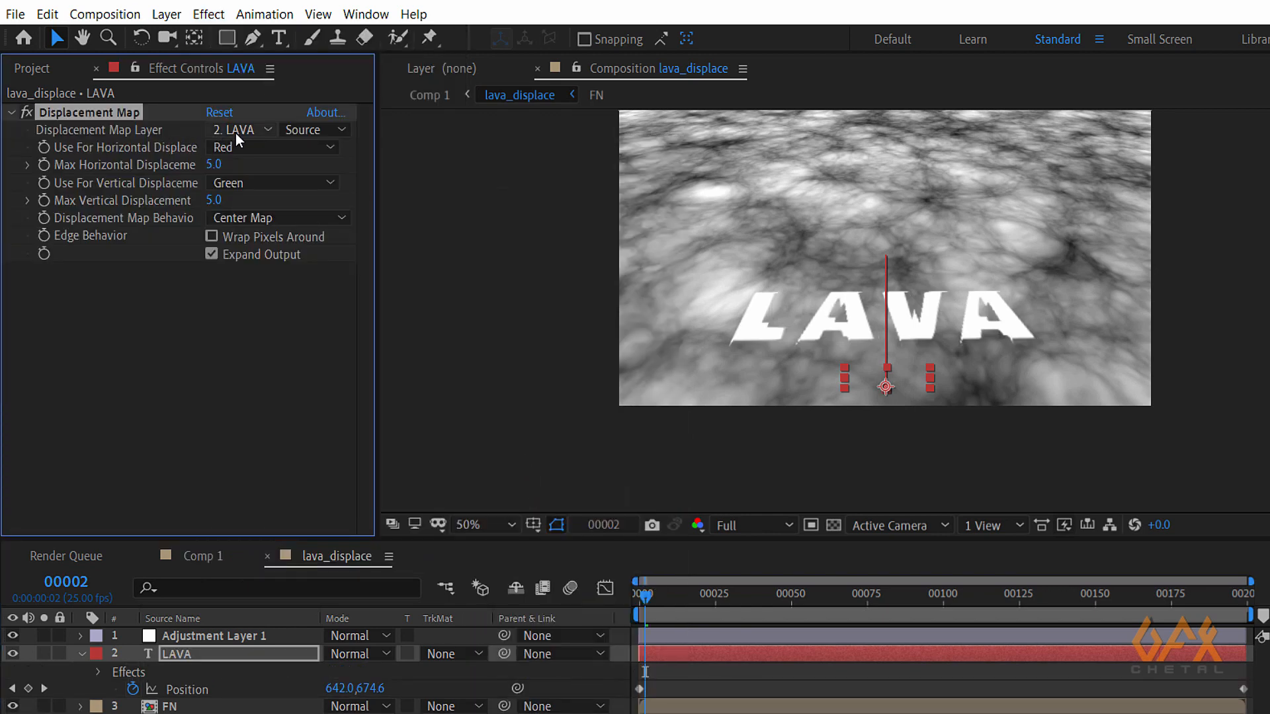
left_click(238, 131)
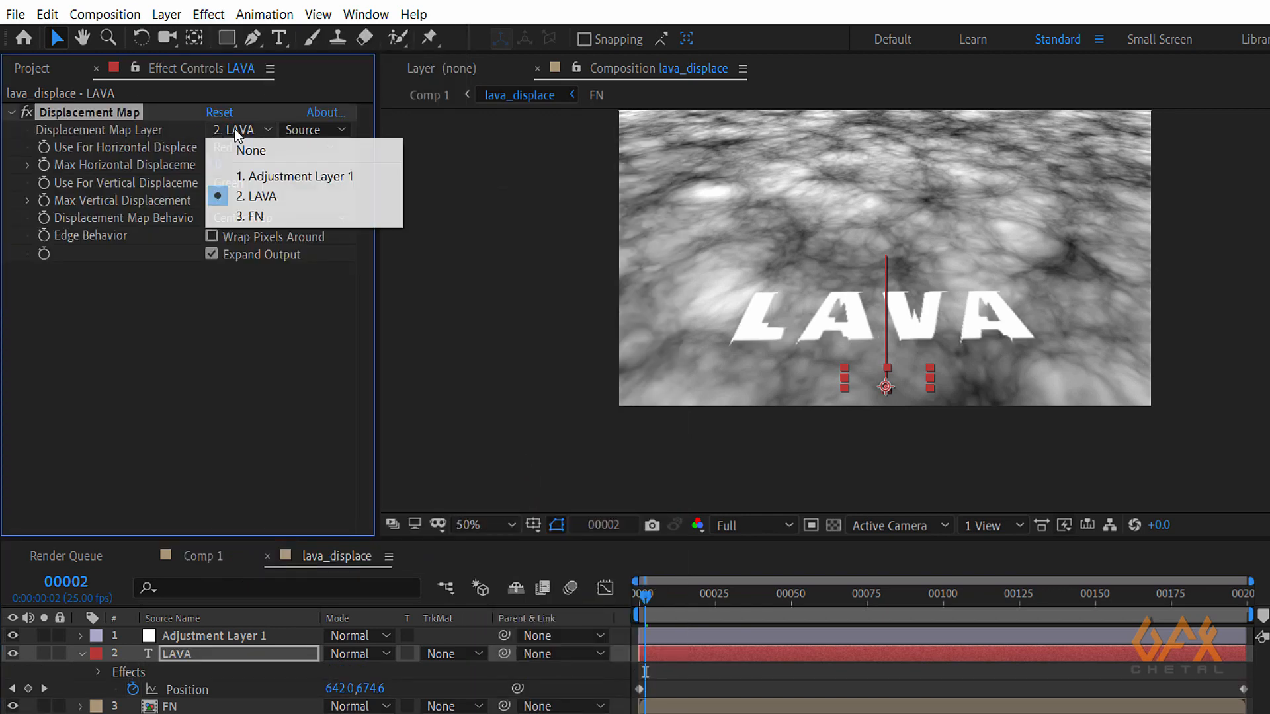
left_click(258, 216)
scroll(802, 357, "up", 2)
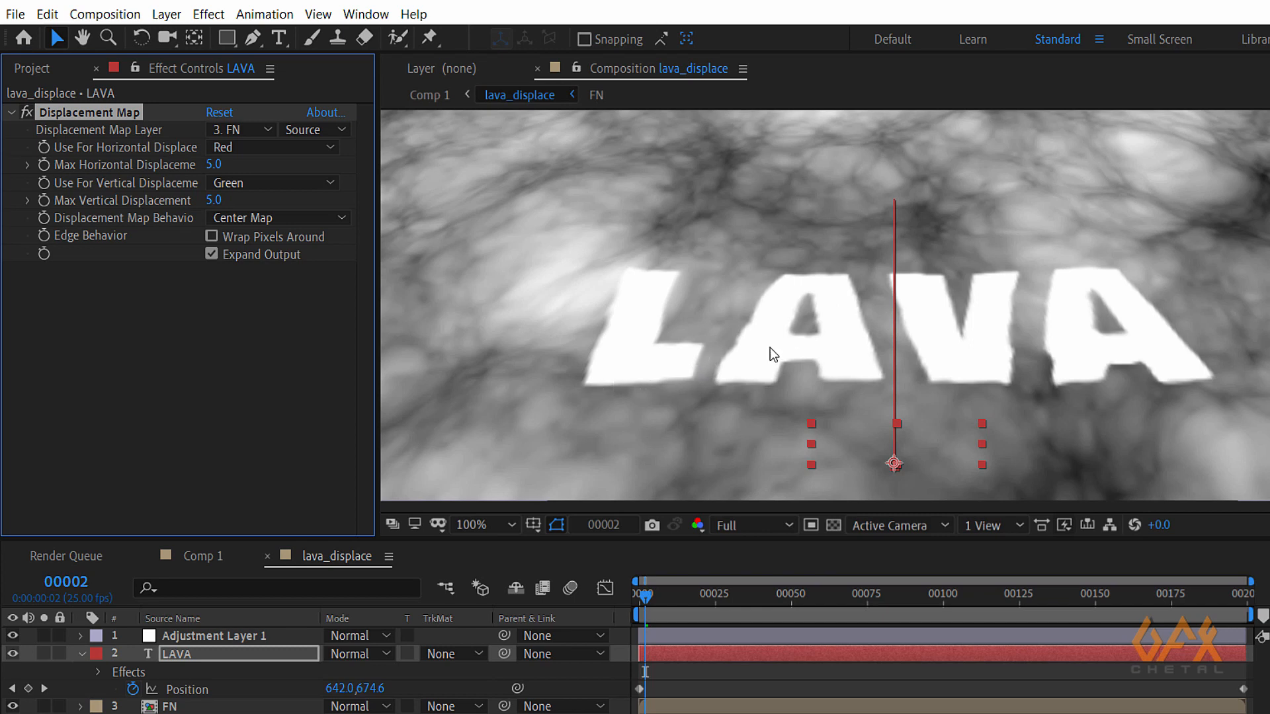
Set the text's maximum horizontal and vertical displacement to 3, and check the distortion at frame 19.
left_click(212, 165)
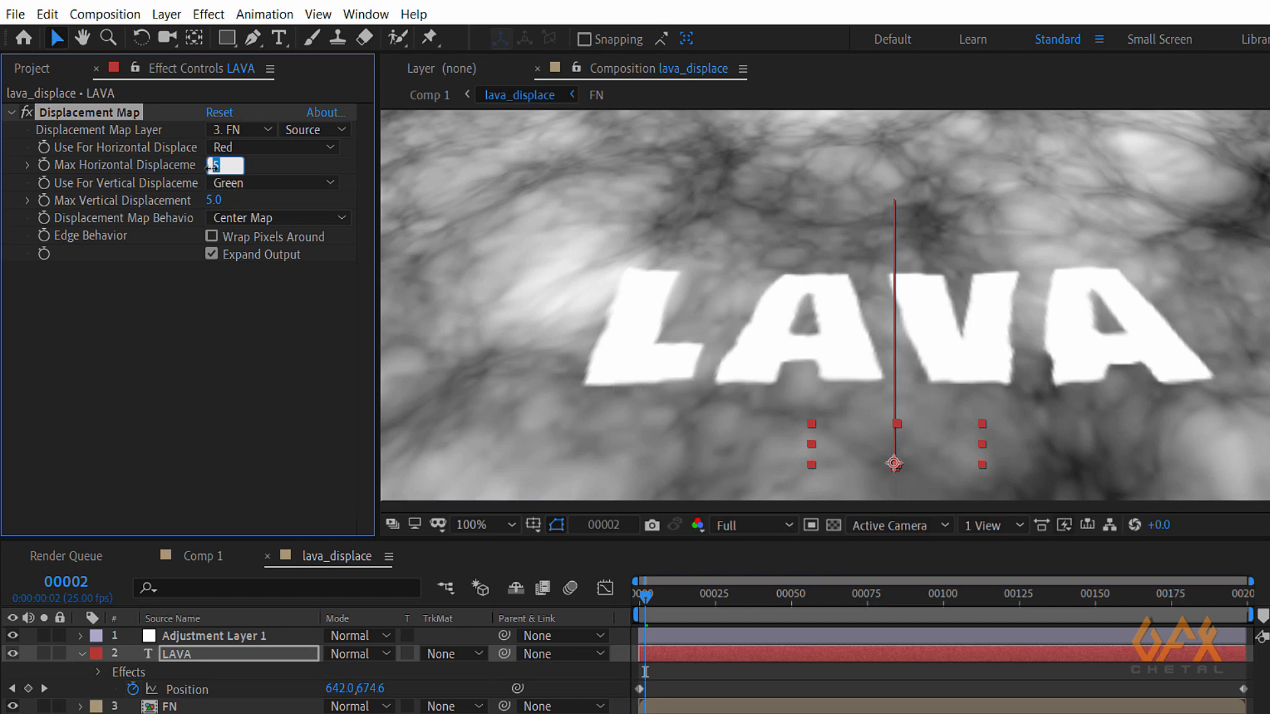
type("3")
key("Tab")
type("3")
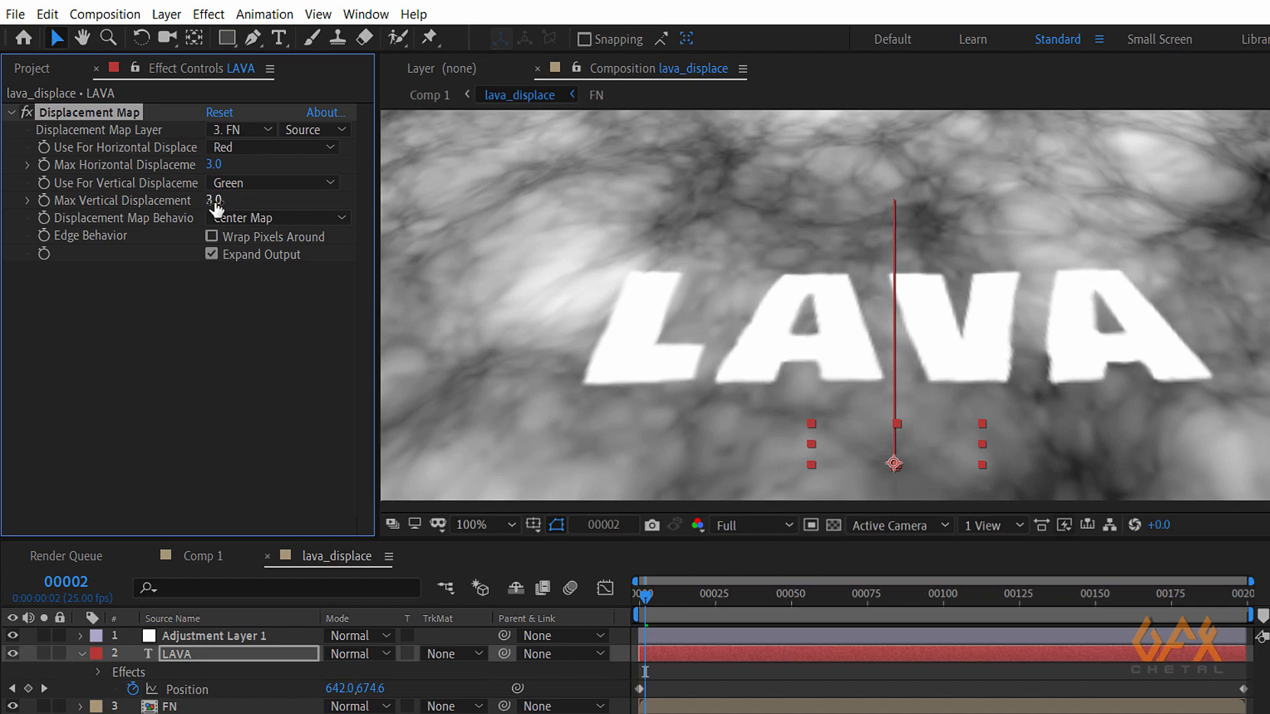
key("Return")
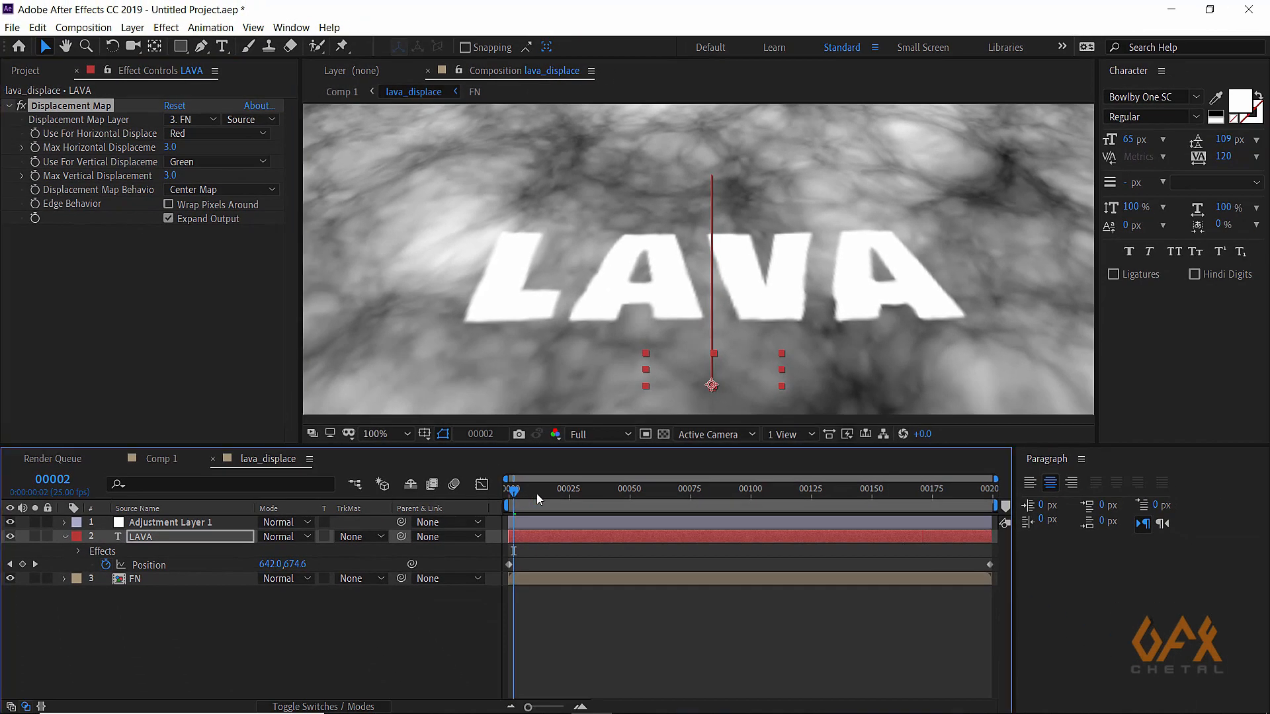
left_click_drag(538, 499, 554, 492)
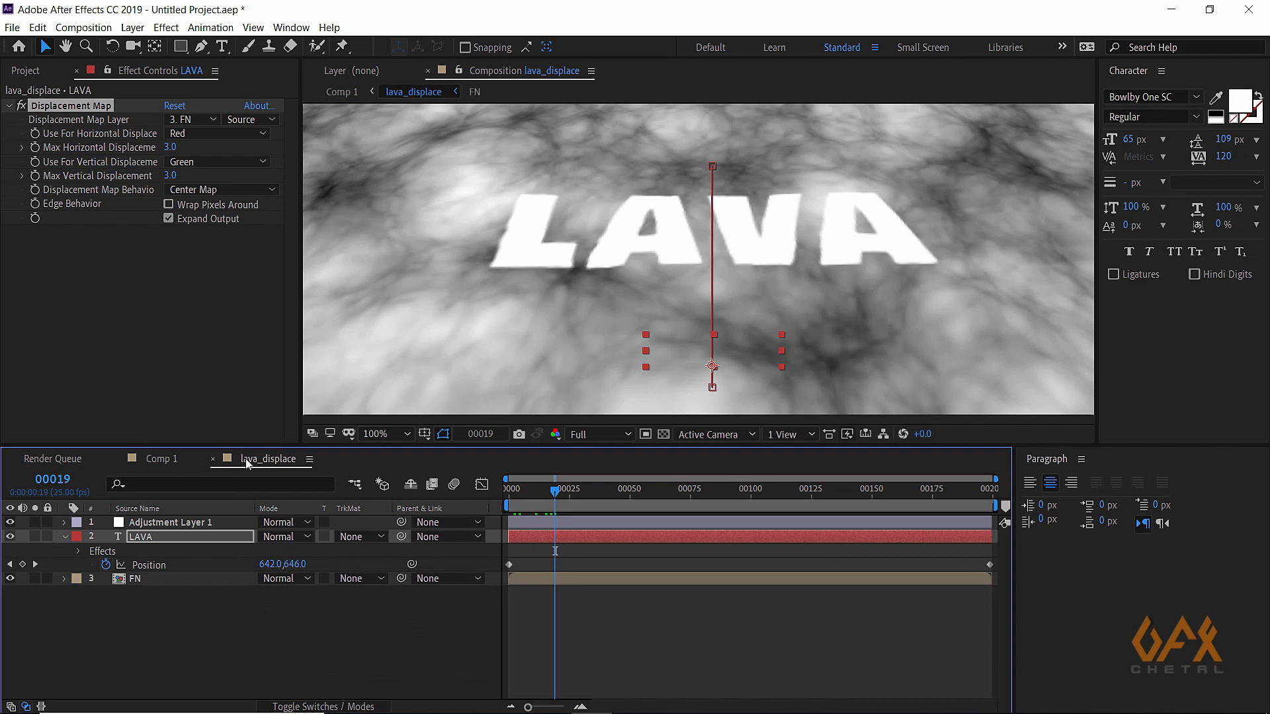
Check the displaced LAVA text in Comp 1 at frames 0 and 10, inspecting the letter edges up close.
left_click(164, 459)
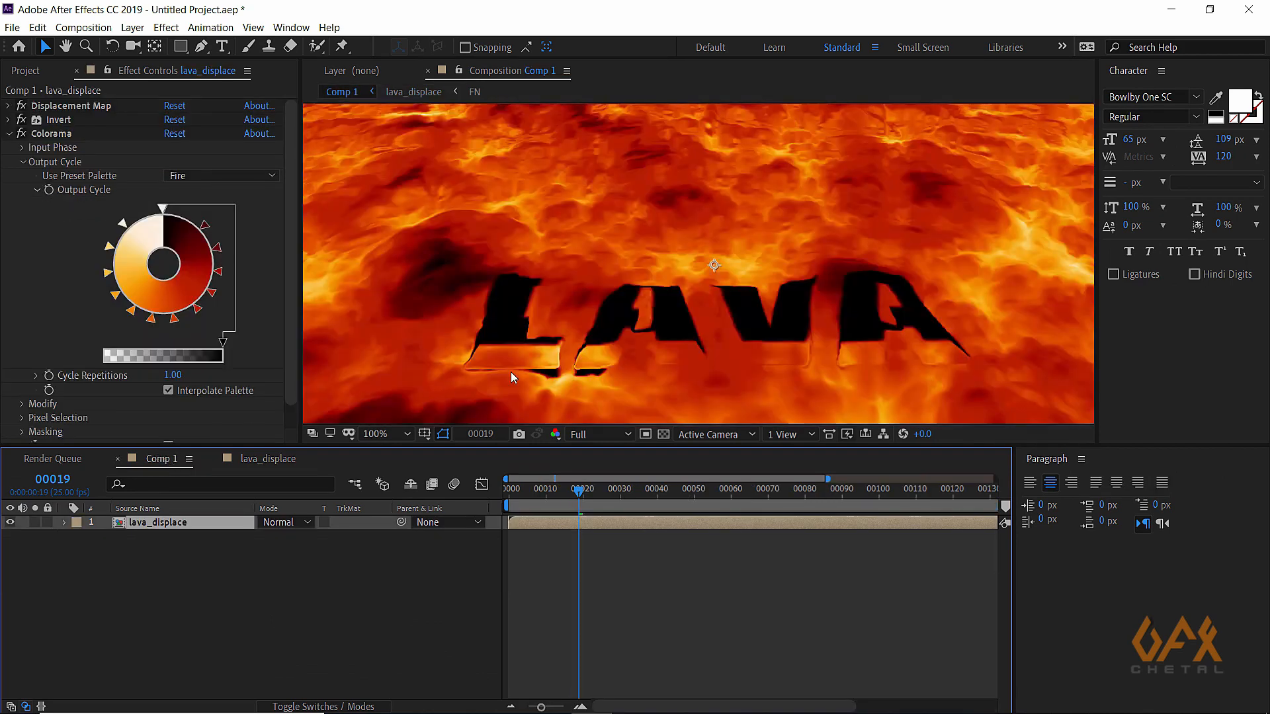
key("comma")
left_click(513, 491)
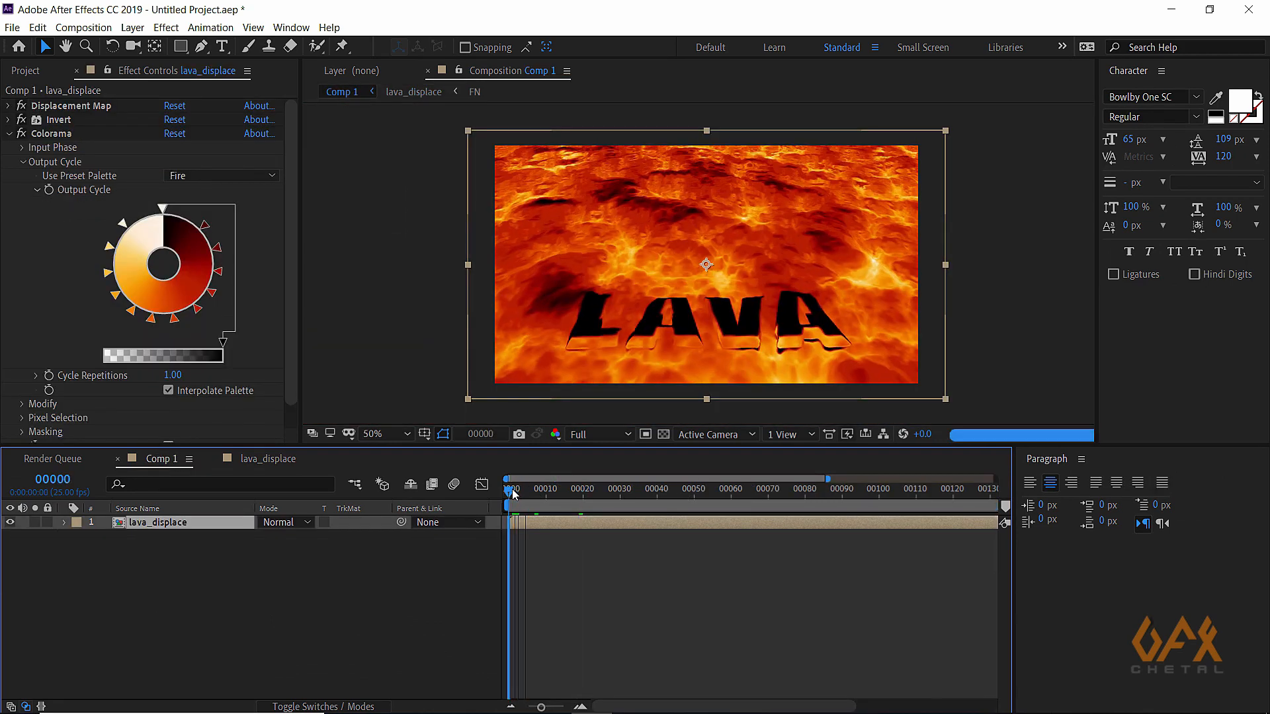
left_click_drag(512, 492, 545, 490)
key("period")
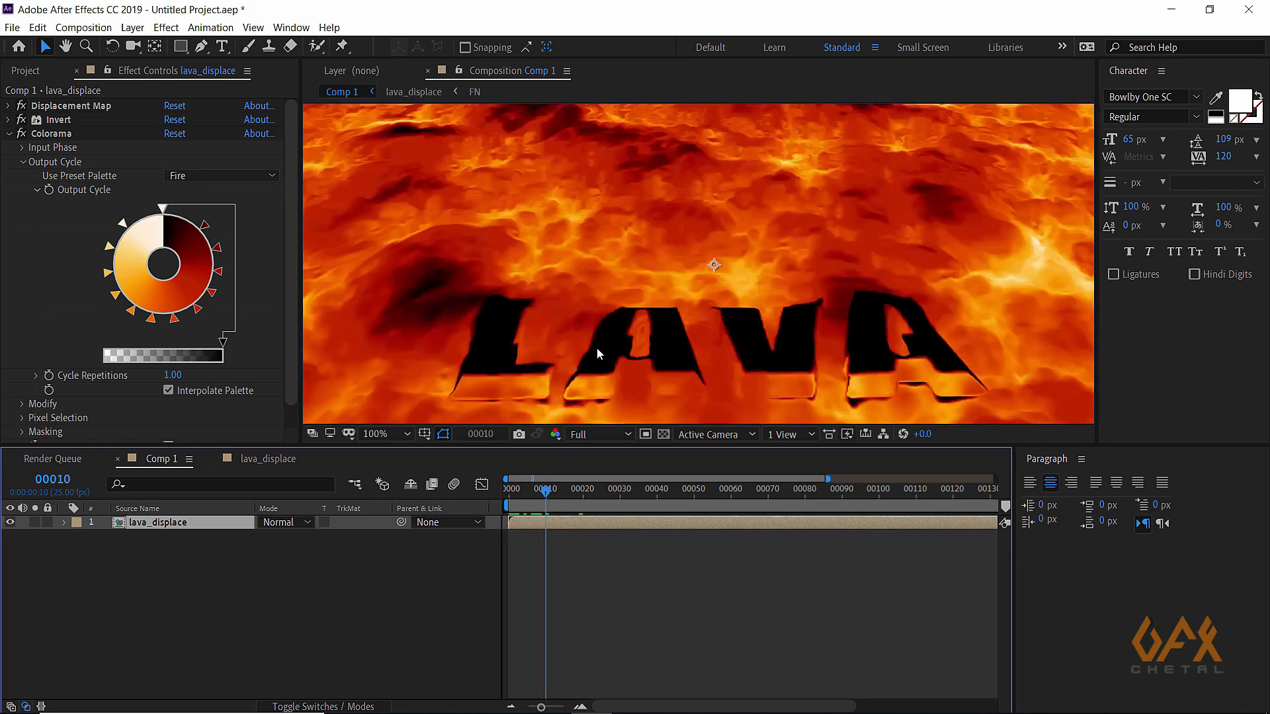
left_click_drag(470, 385, 514, 324)
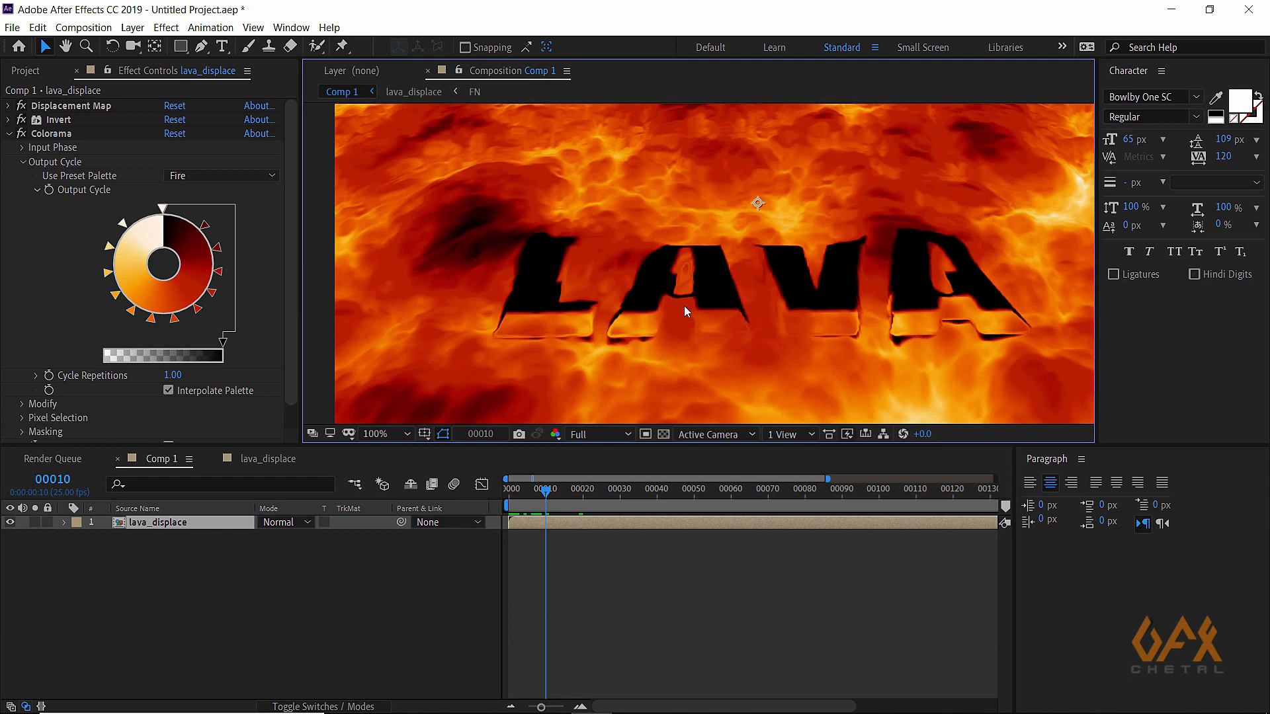
Apply a Gaussian Blur effect to the LAVA text layer in the lava_displace composition.
left_click(271, 458)
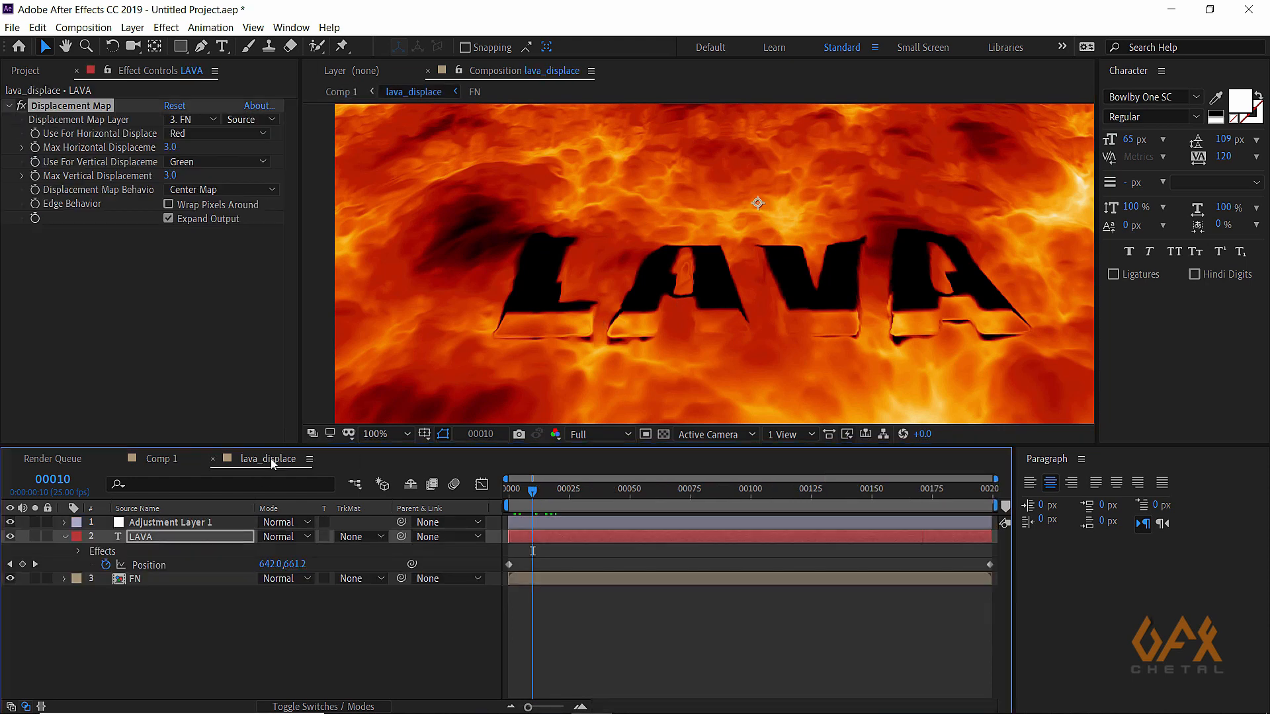
left_click(153, 609)
left_click(150, 537)
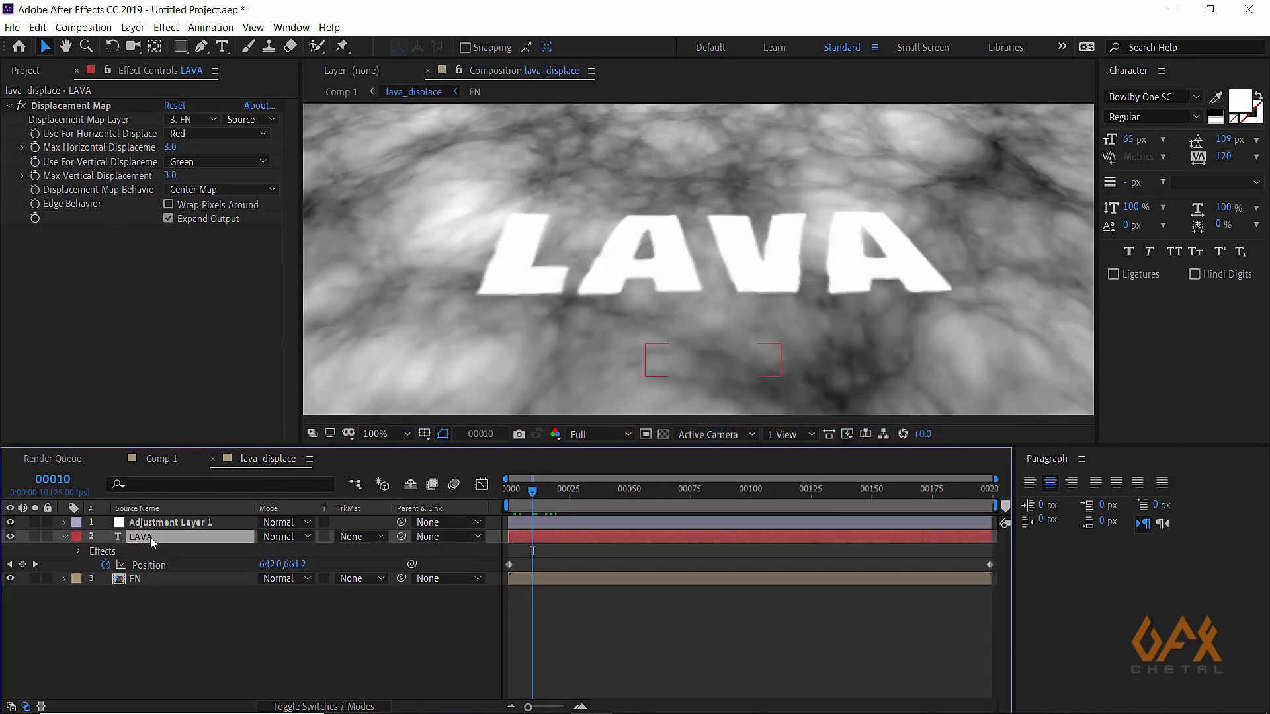
left_click(9, 107)
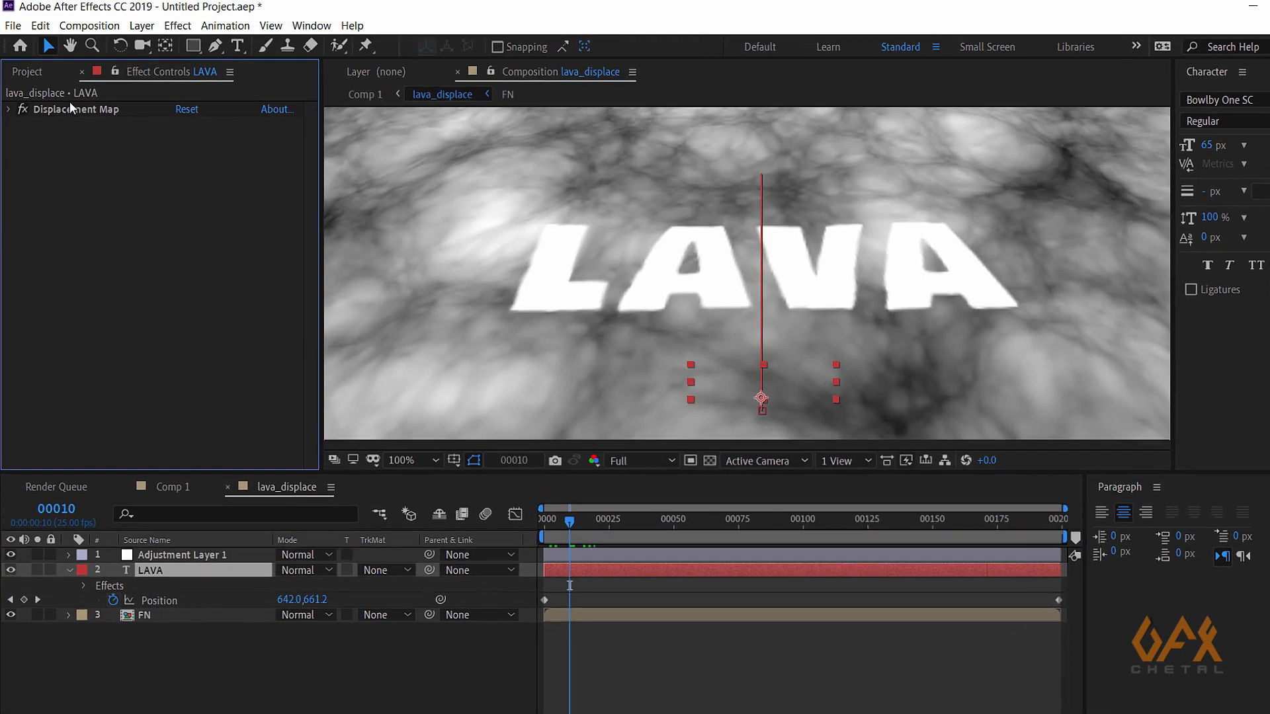
left_click(166, 27)
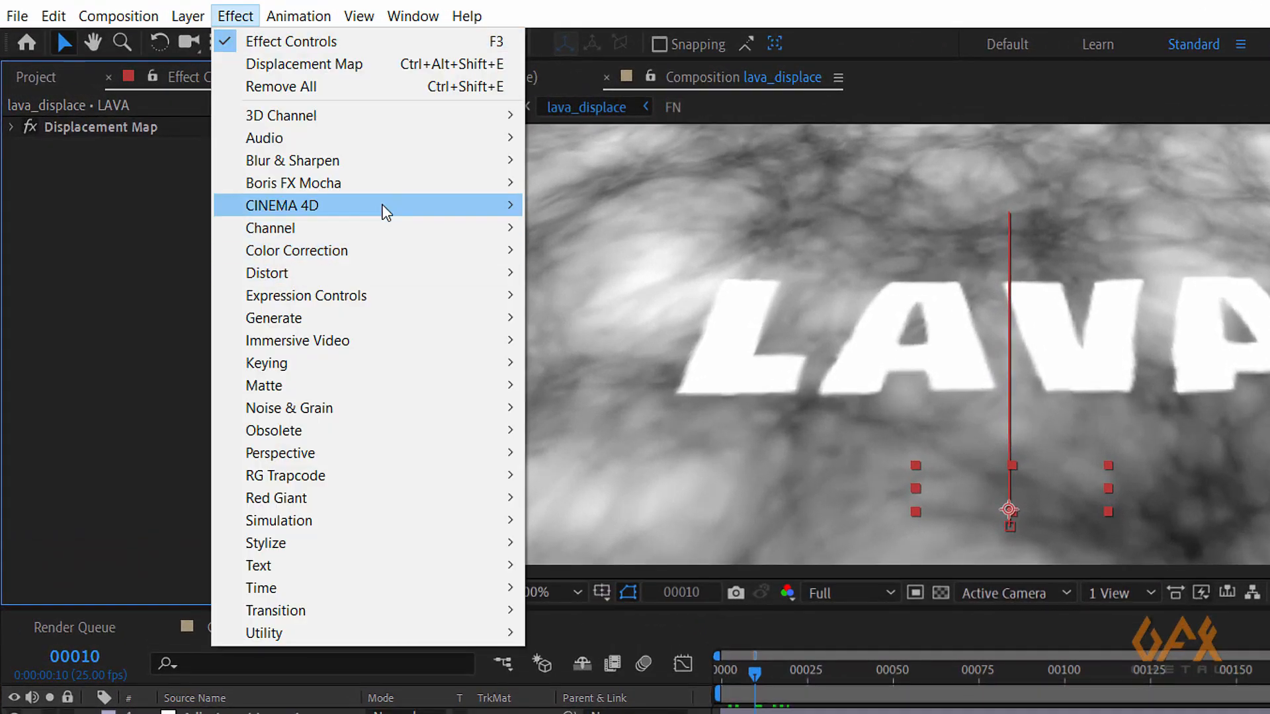
mouse_move(378, 164)
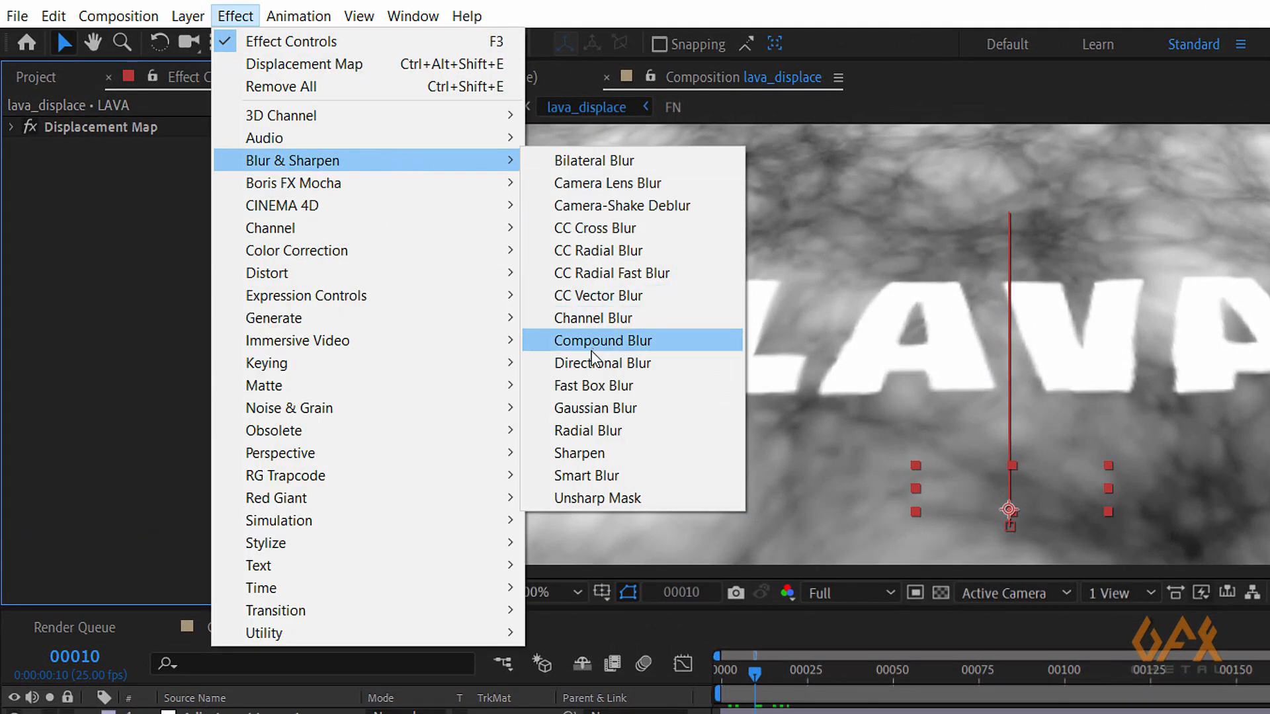
left_click(583, 409)
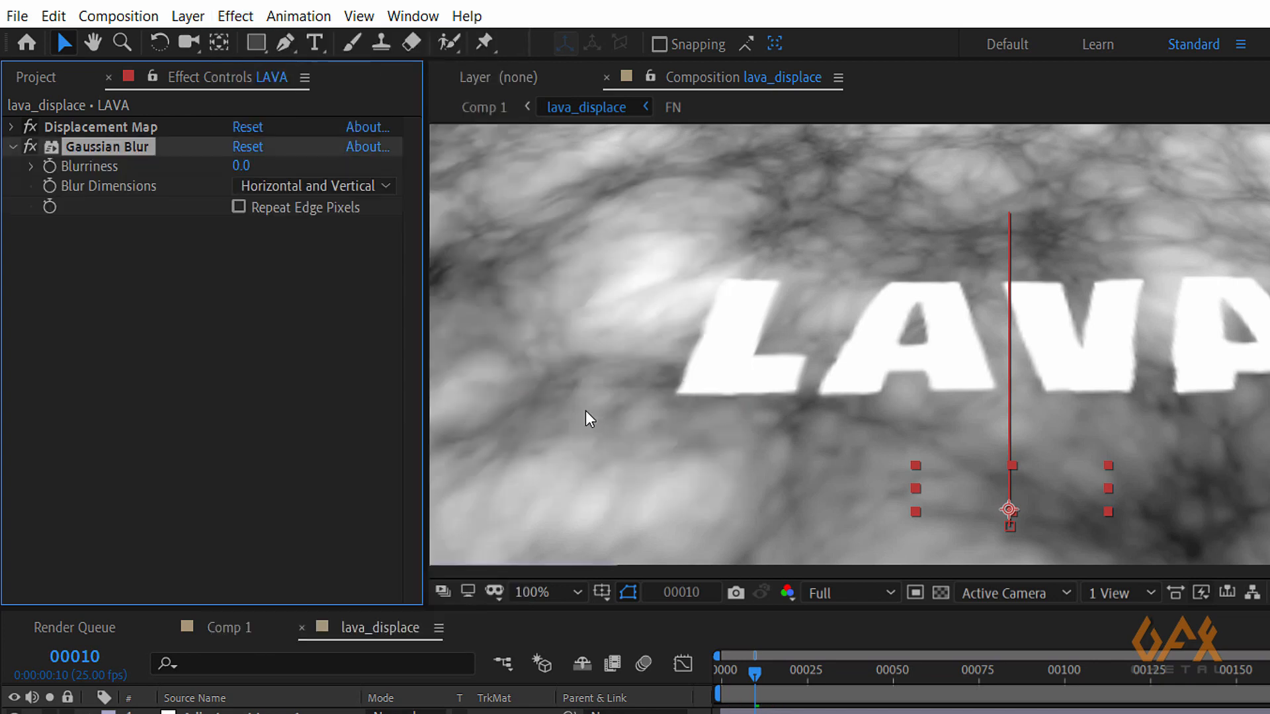
Set the Gaussian Blur's blurriness to 6 and check the softened letter edges up close.
left_click(242, 167)
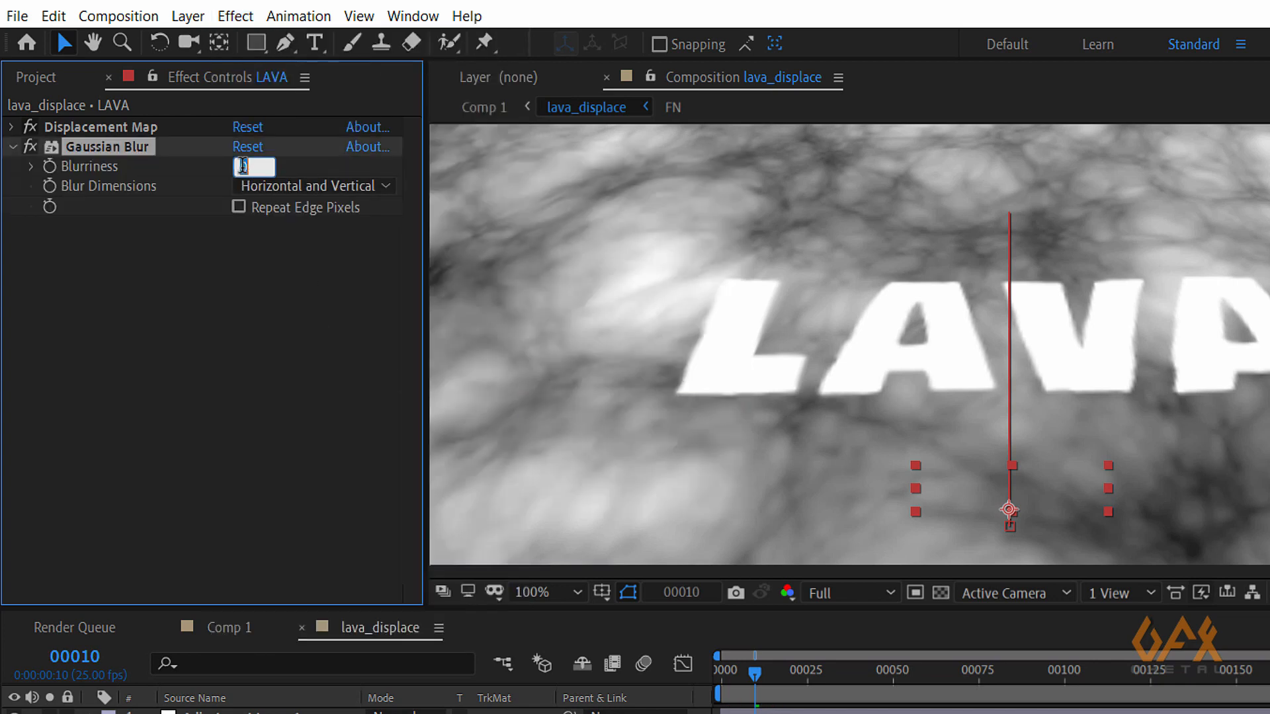
type("6")
key("Return")
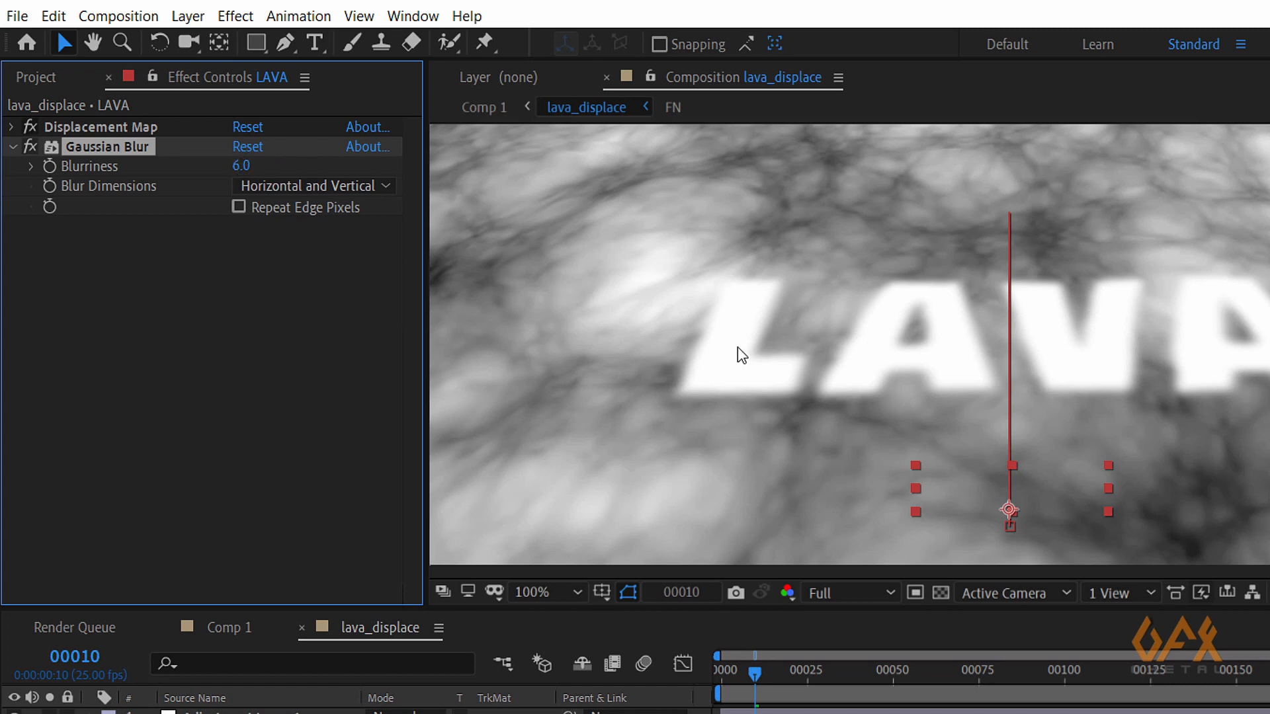
scroll(980, 336, "up", 1)
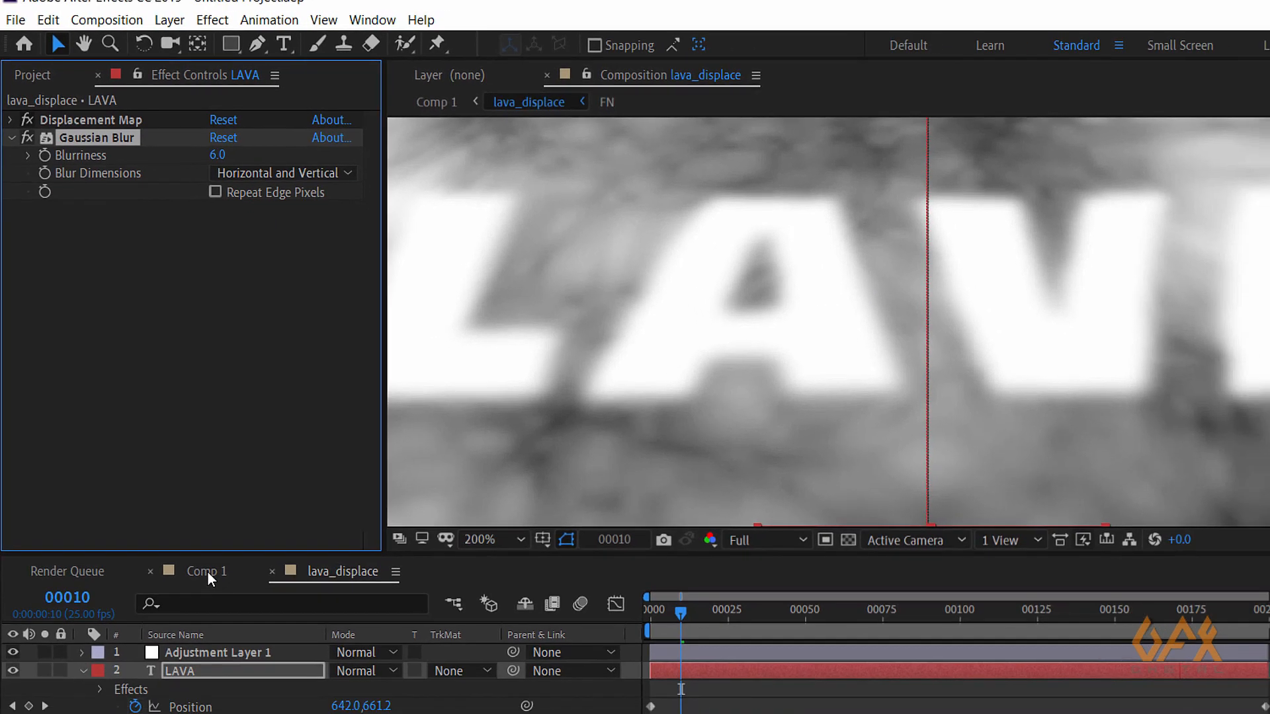
Preview the blurred LAVA text within the lava in Comp 1 over the first 20 frames.
left_click(230, 628)
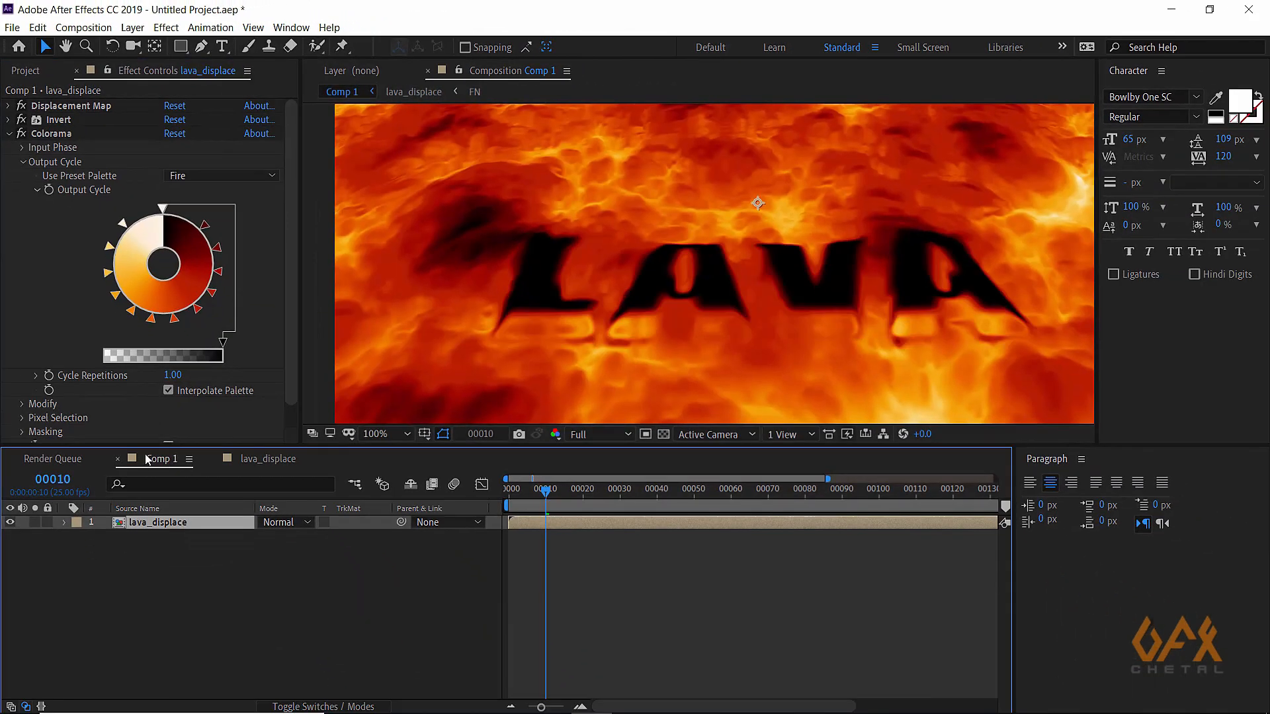
scroll(859, 335, "down", 2)
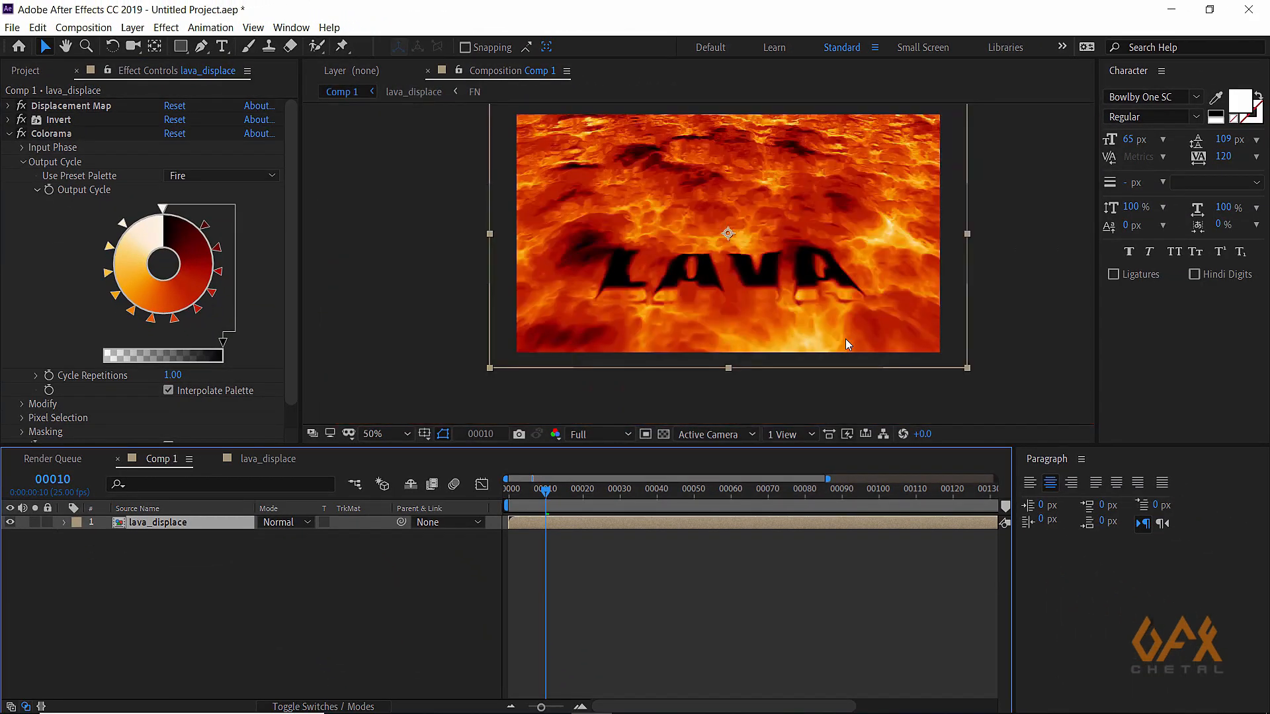
scroll(688, 305, "up", 2)
left_click(513, 493)
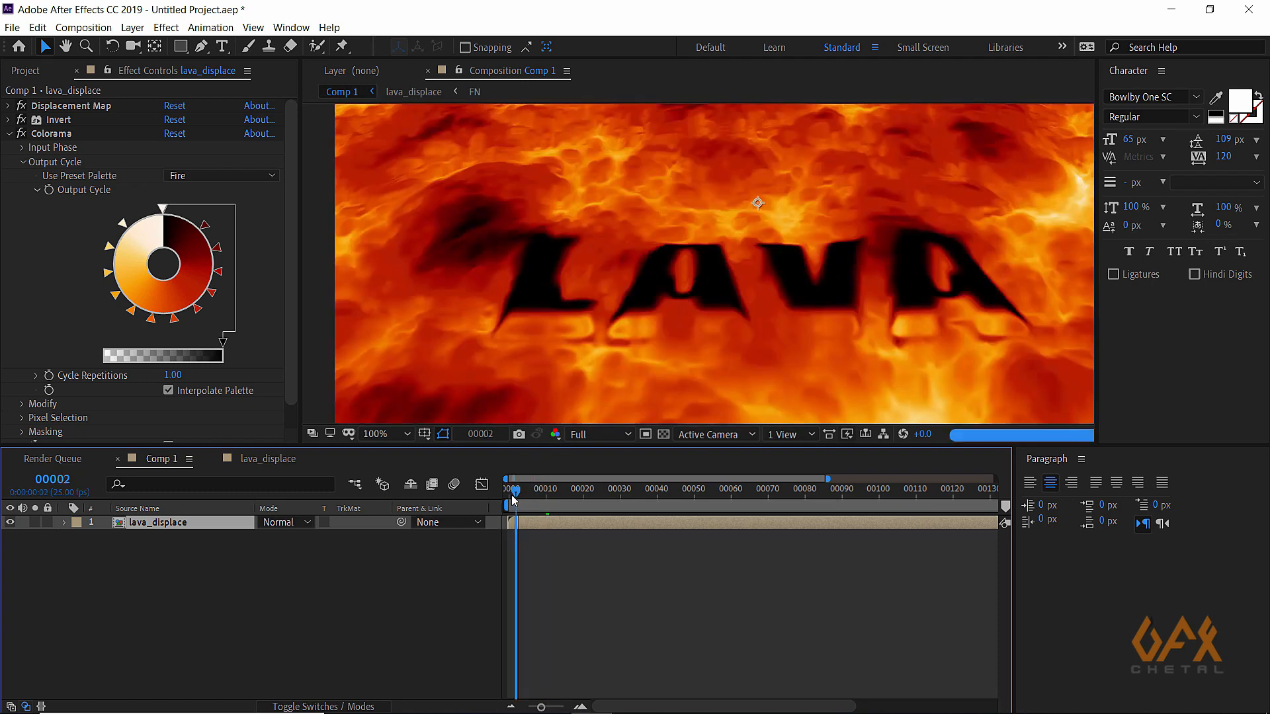
key("space")
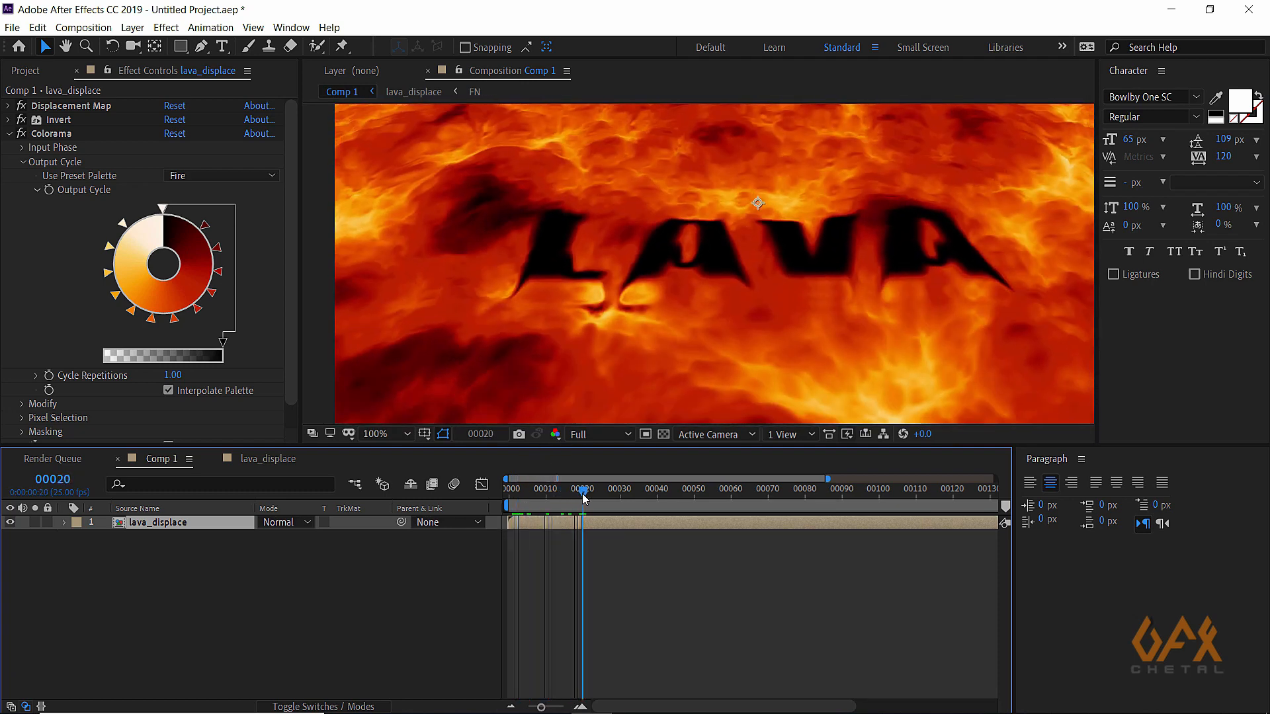
key("space")
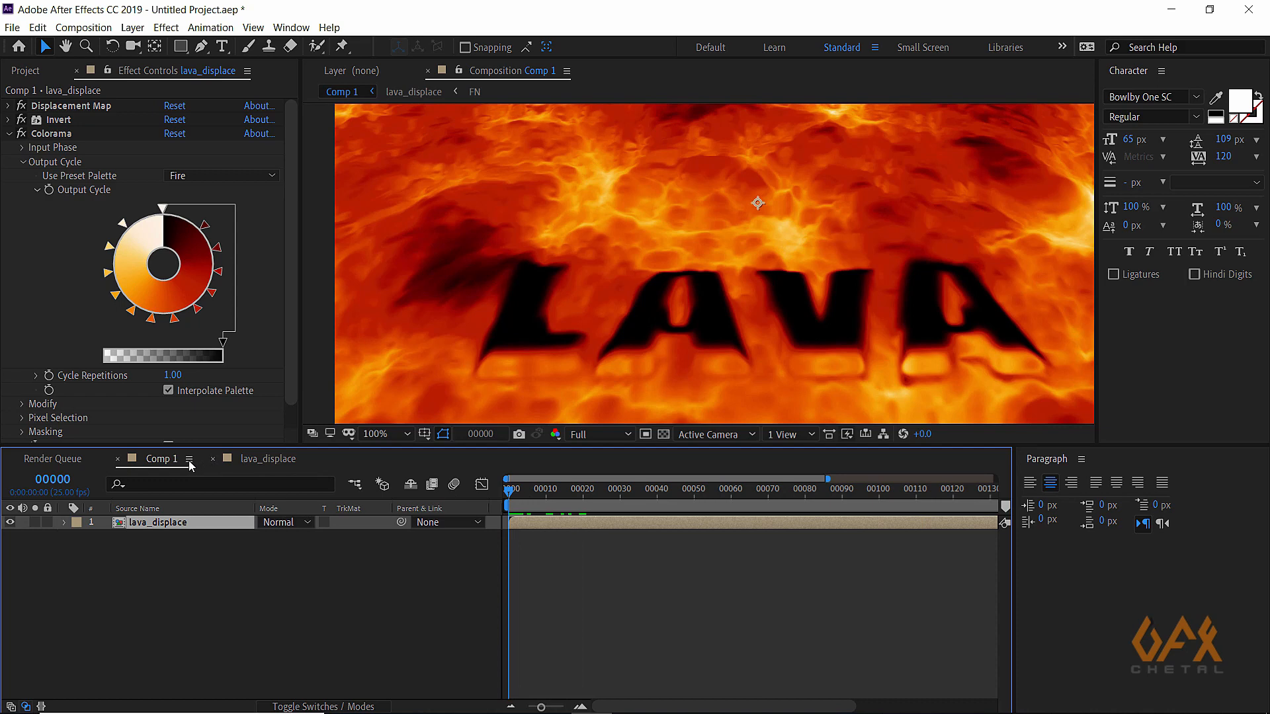
Keyframe the LAVA text's Gaussian Blur blurriness at frame 0 in lava_displace, and set it to 10 at frame 84.
left_click(265, 459)
scroll(597, 314, "down", 2)
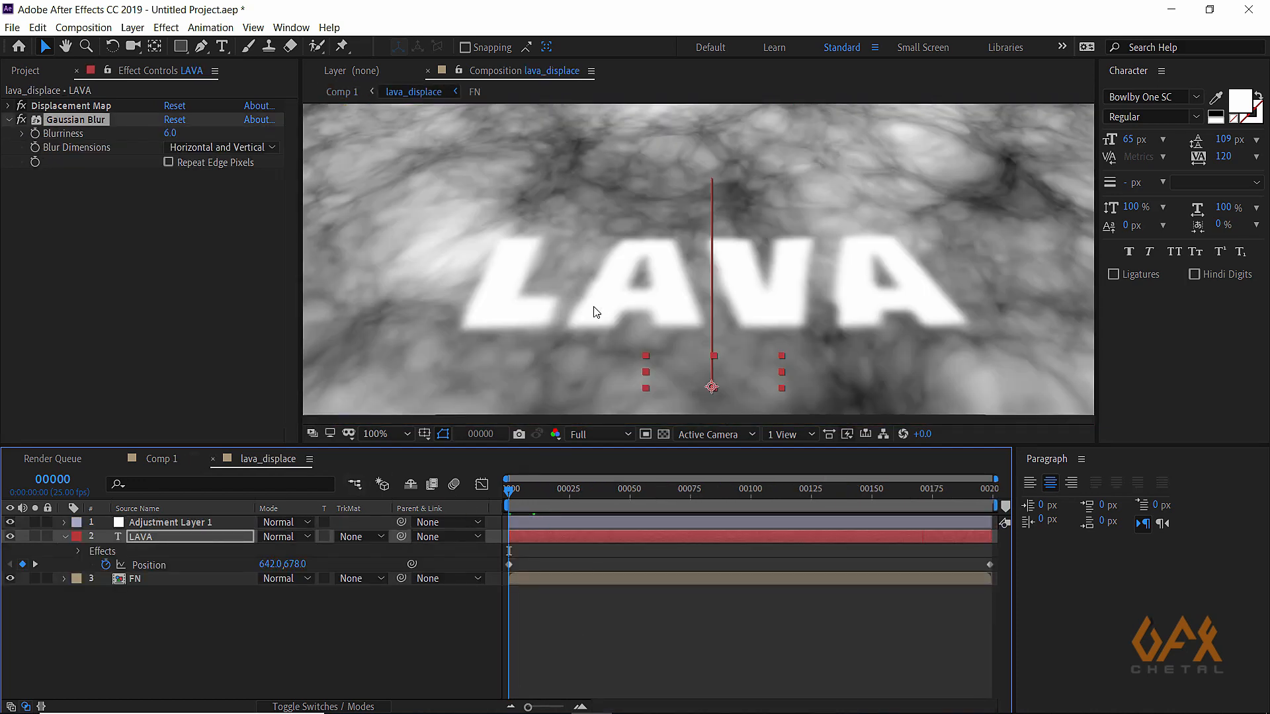
left_click(36, 134)
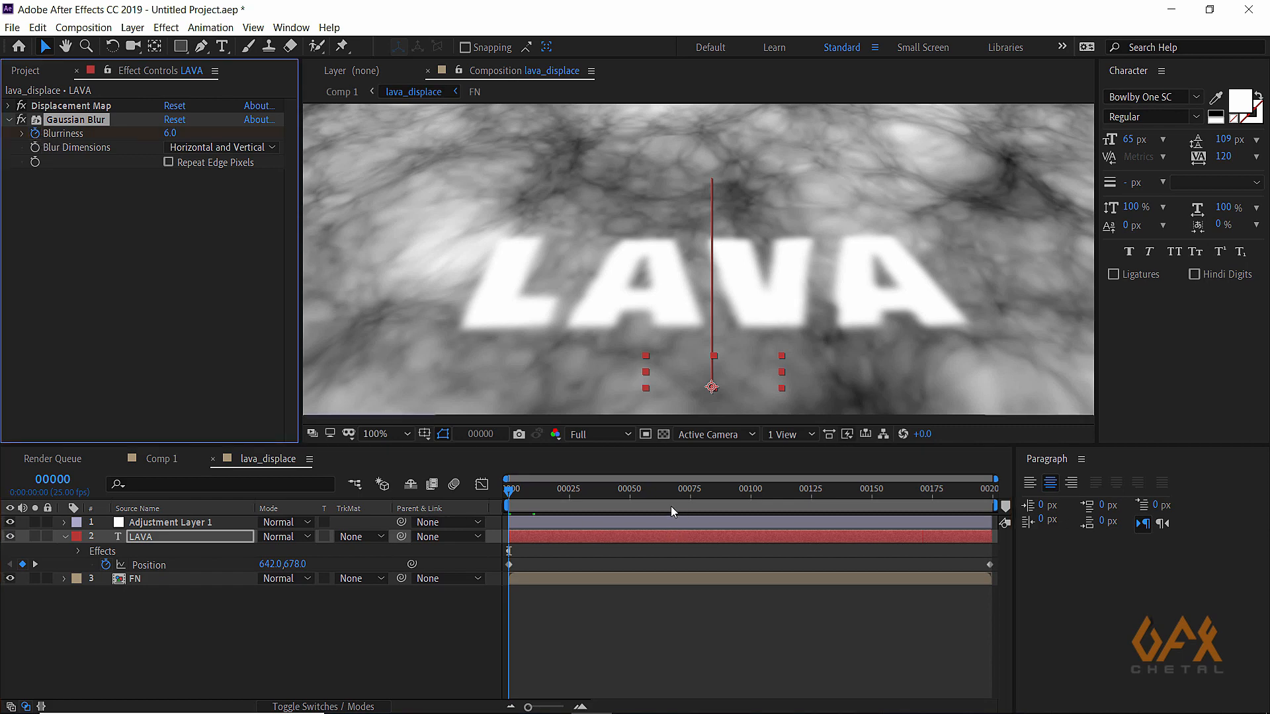
left_click_drag(670, 506, 712, 499)
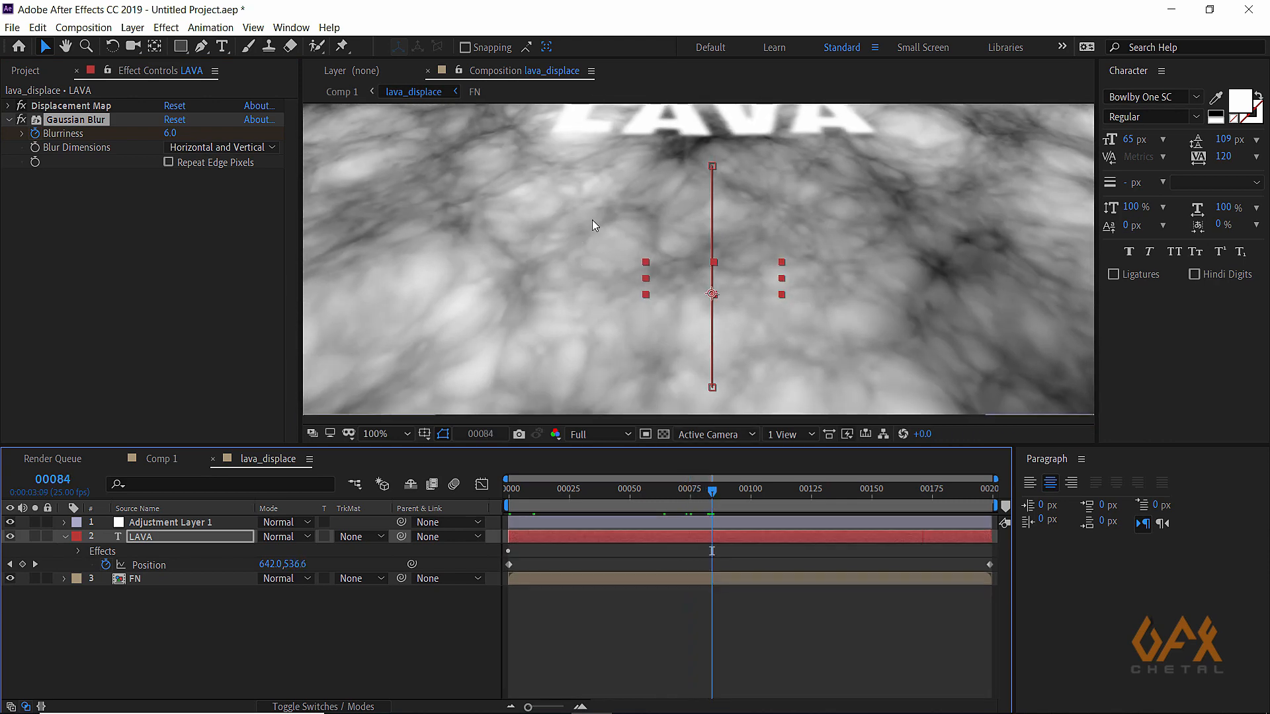
left_click_drag(586, 266, 570, 359)
left_click(172, 134)
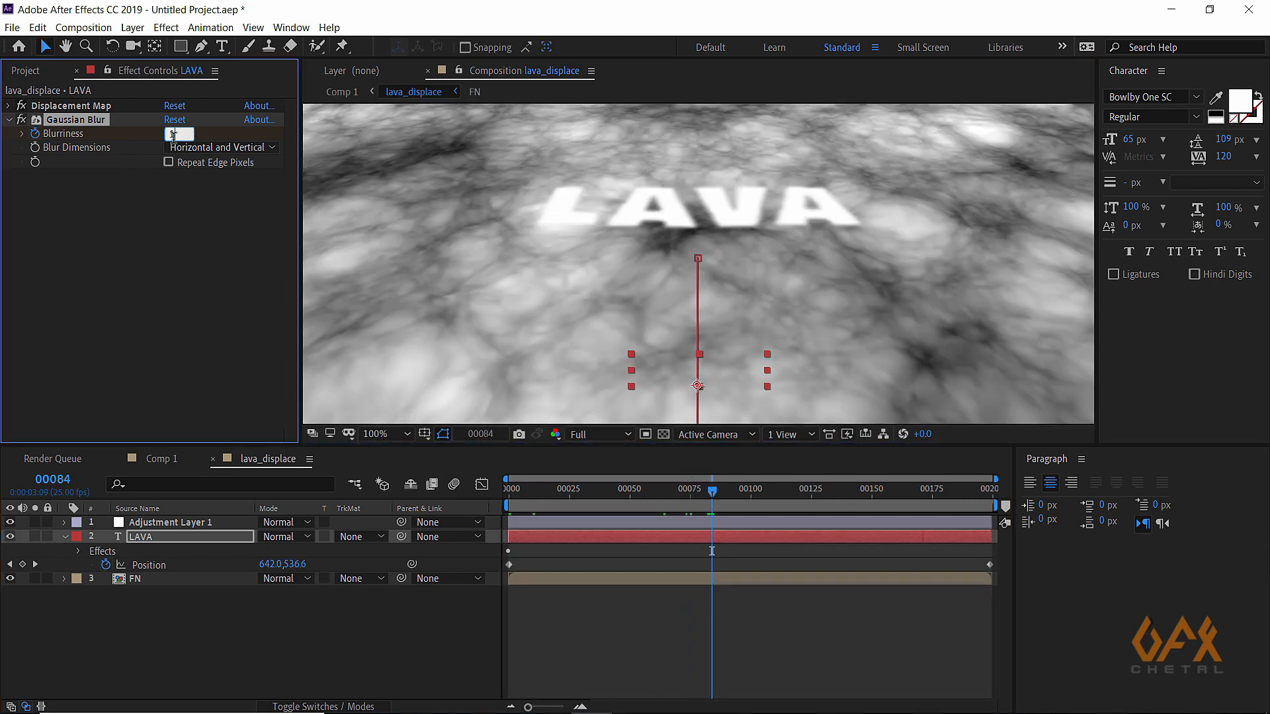
key("Return")
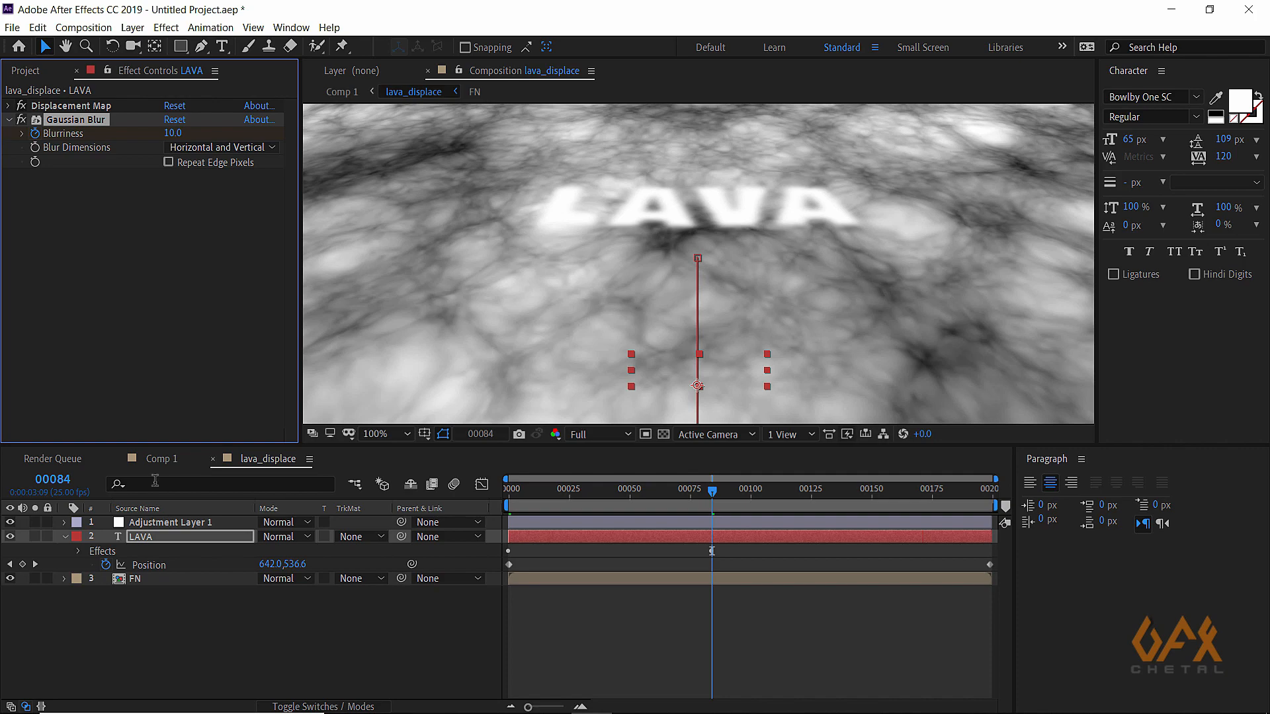
Scrub through Comp 1 to about frame 54 to inspect the text with its animated blur.
left_click(162, 458)
scroll(649, 317, "down", 3)
left_click_drag(628, 248, 583, 328)
key("v")
left_click_drag(787, 495, 709, 525)
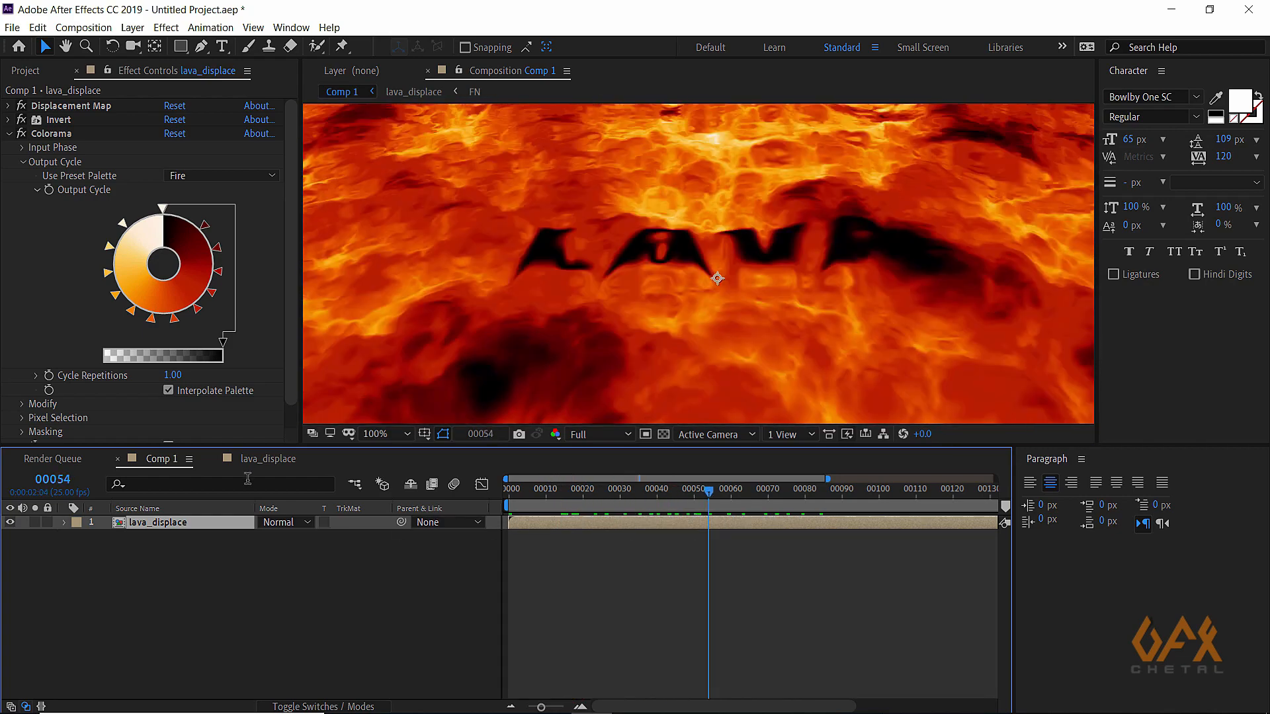
Reveal the LAVA layer's keyframes in lava_displace and set the text's blurriness to 37.6 at frame 140.
left_click(266, 461)
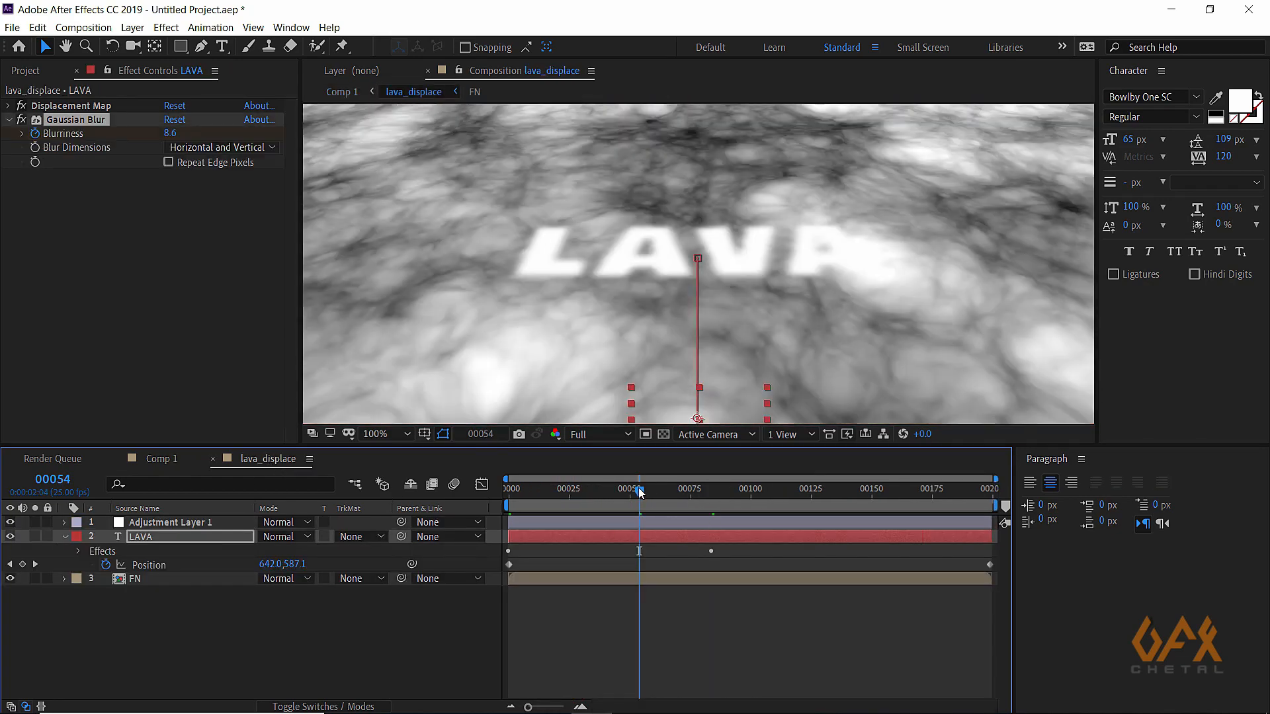
left_click_drag(639, 492, 704, 495)
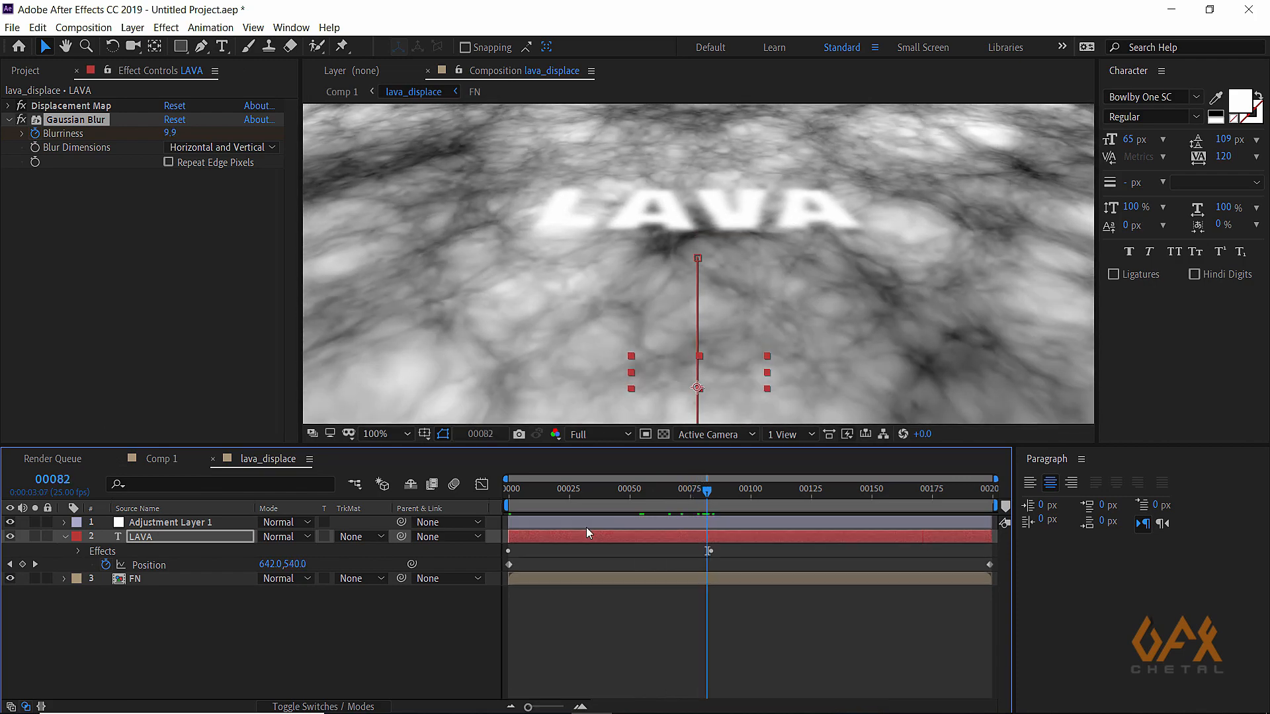
key("u")
left_click(715, 495)
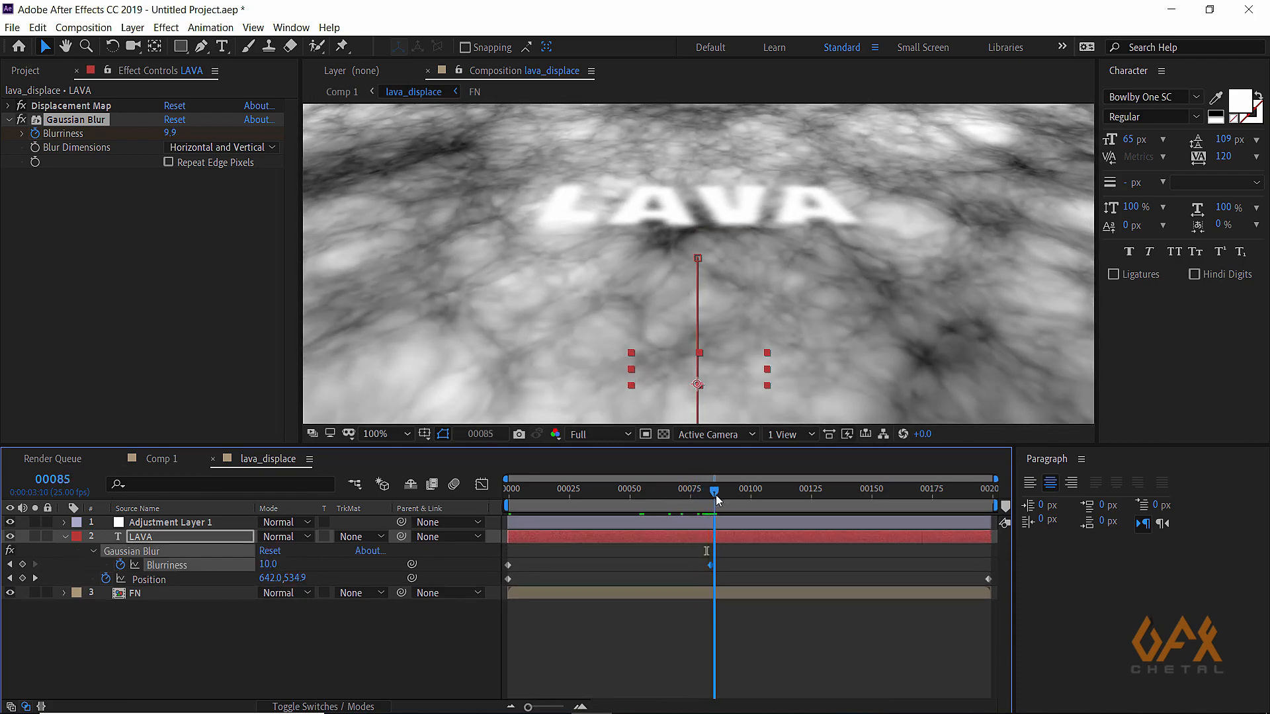
left_click_drag(715, 494, 847, 498)
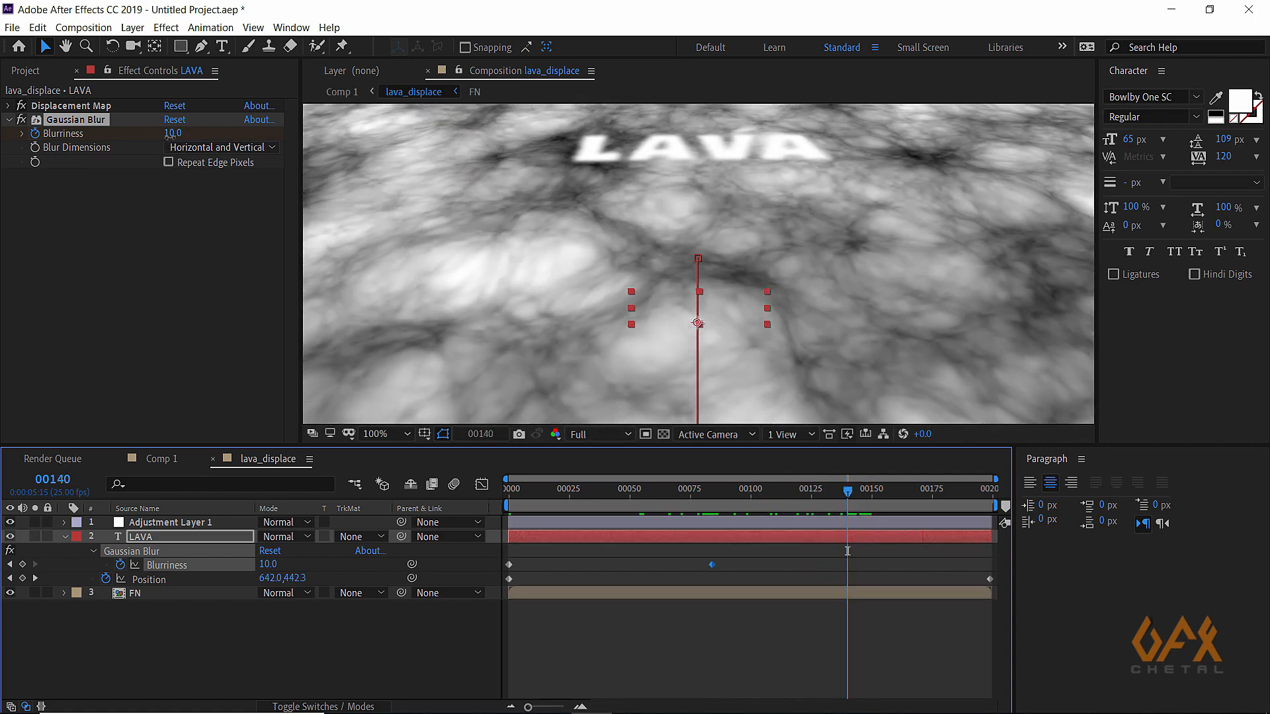
left_click_drag(169, 135, 170, 135)
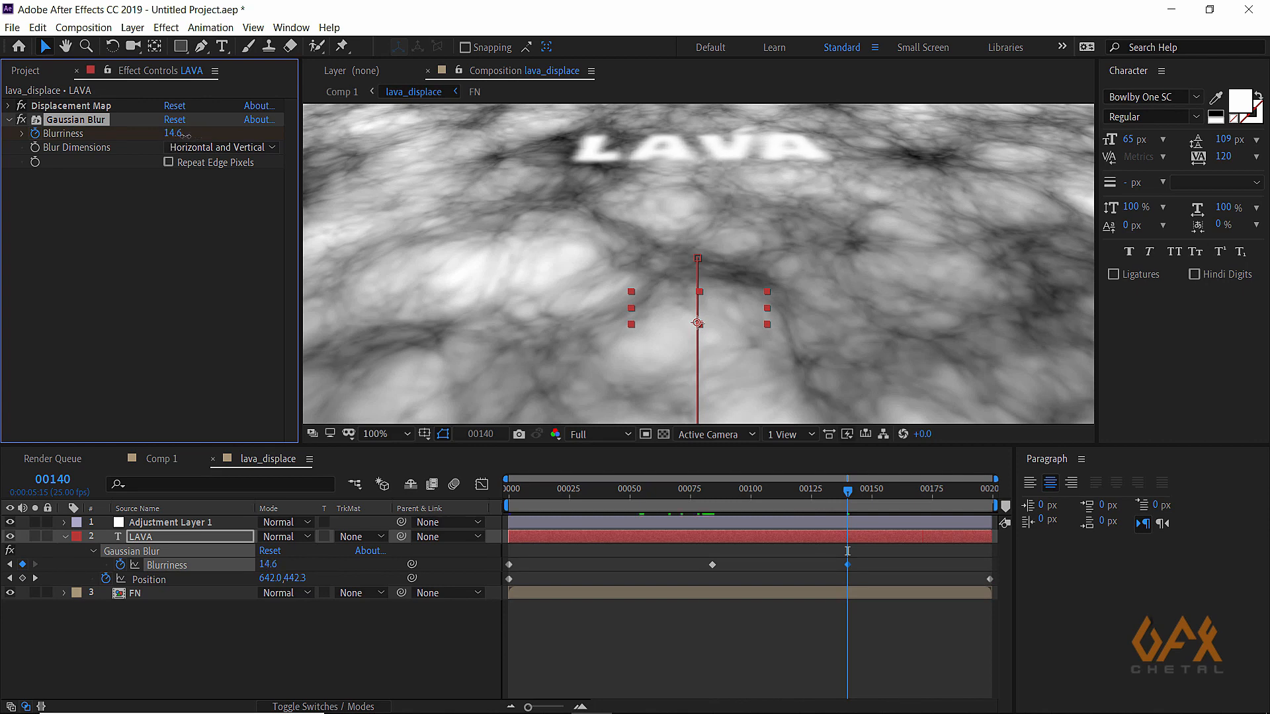
left_click_drag(187, 135, 302, 135)
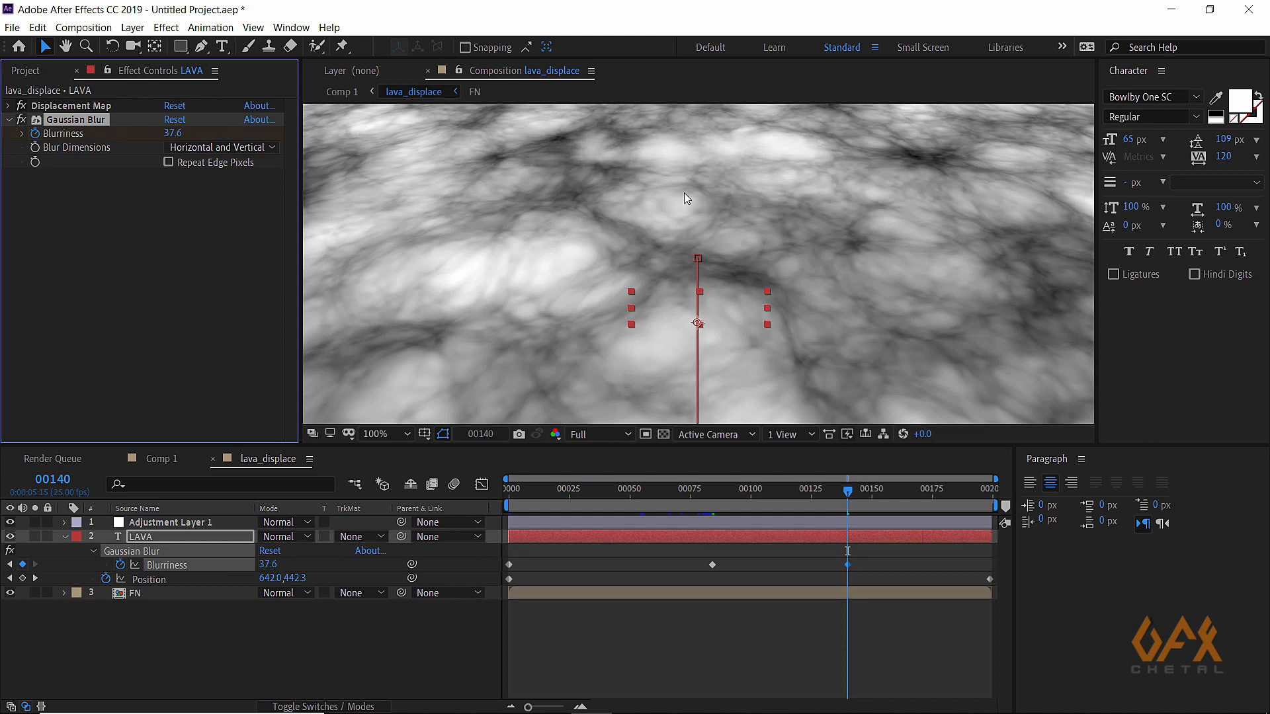
Scrub the text's blur animation back to frame 84 in lava_displace, and preview the lava in Comp 1 from frame 1.
key("comma")
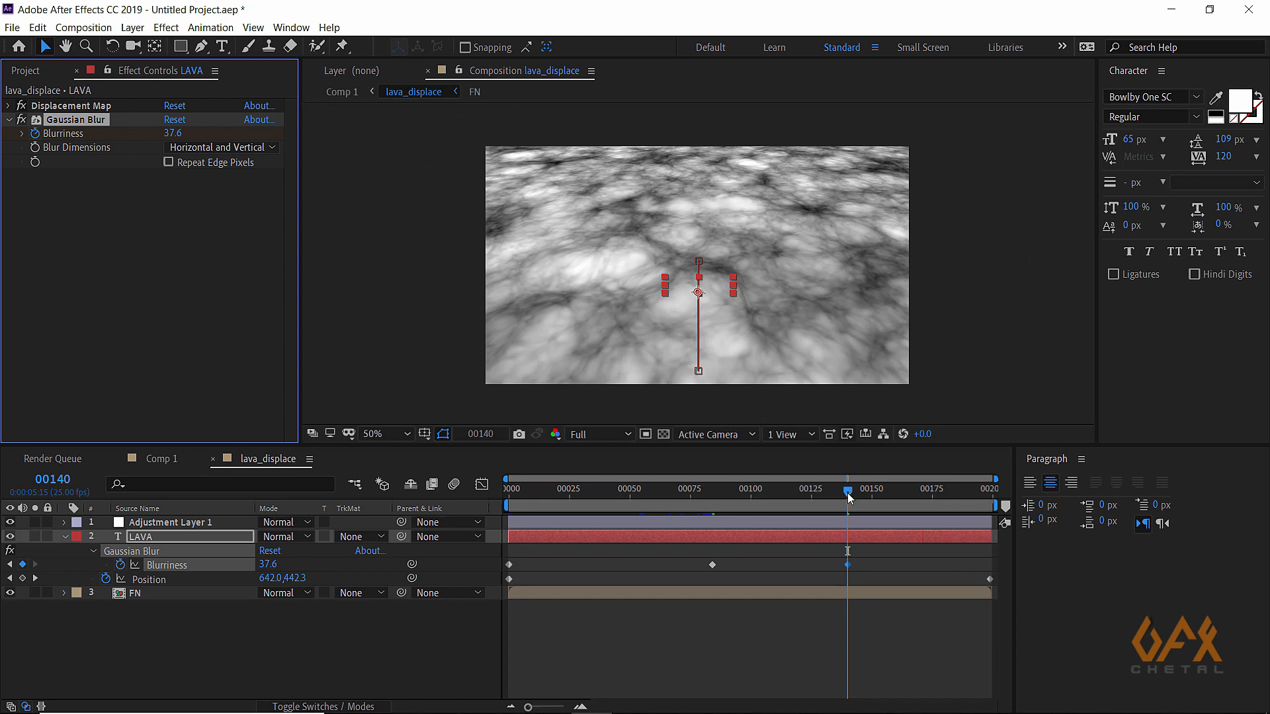
left_click_drag(849, 497, 709, 531)
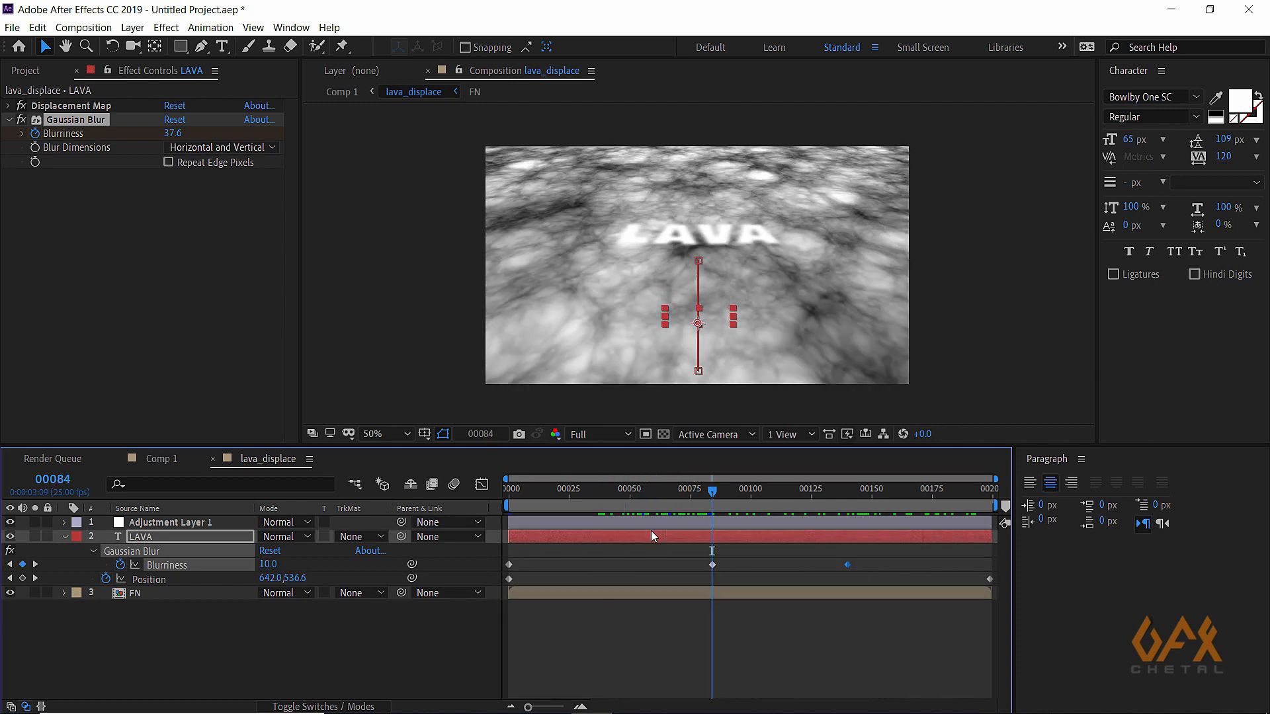
left_click(168, 459)
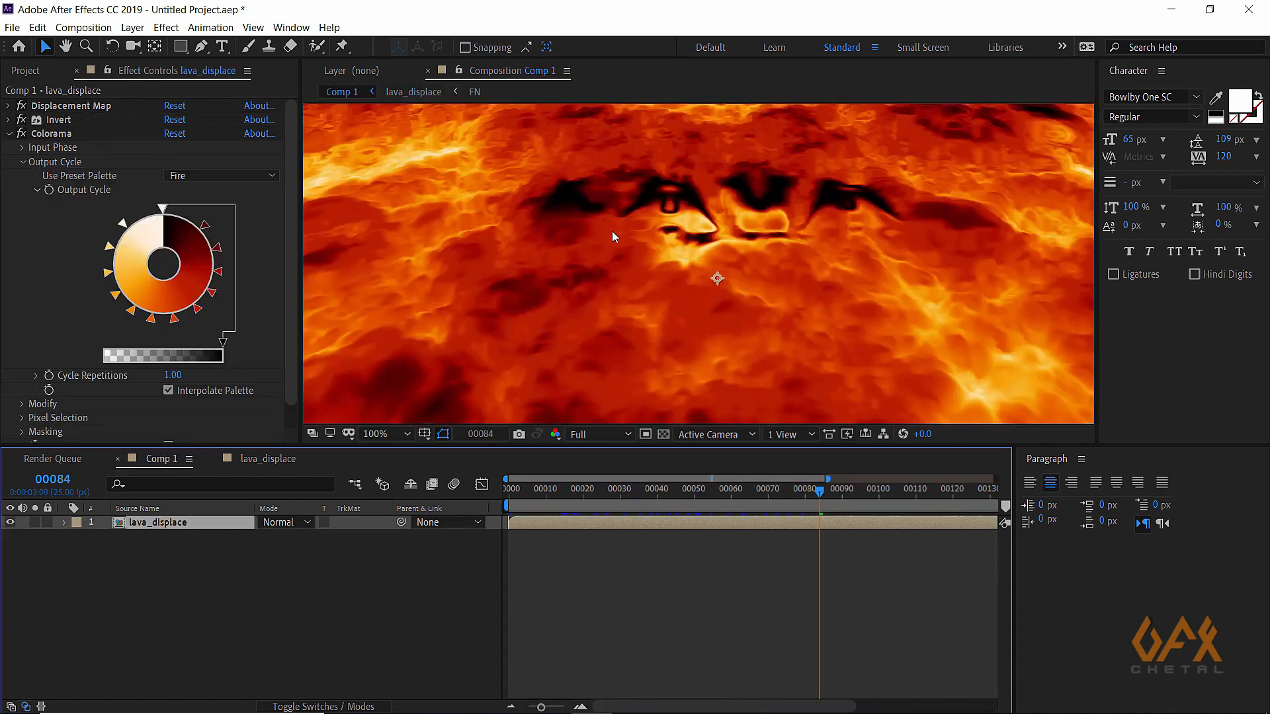
scroll(608, 235, "down", 2)
left_click_drag(539, 493, 513, 492)
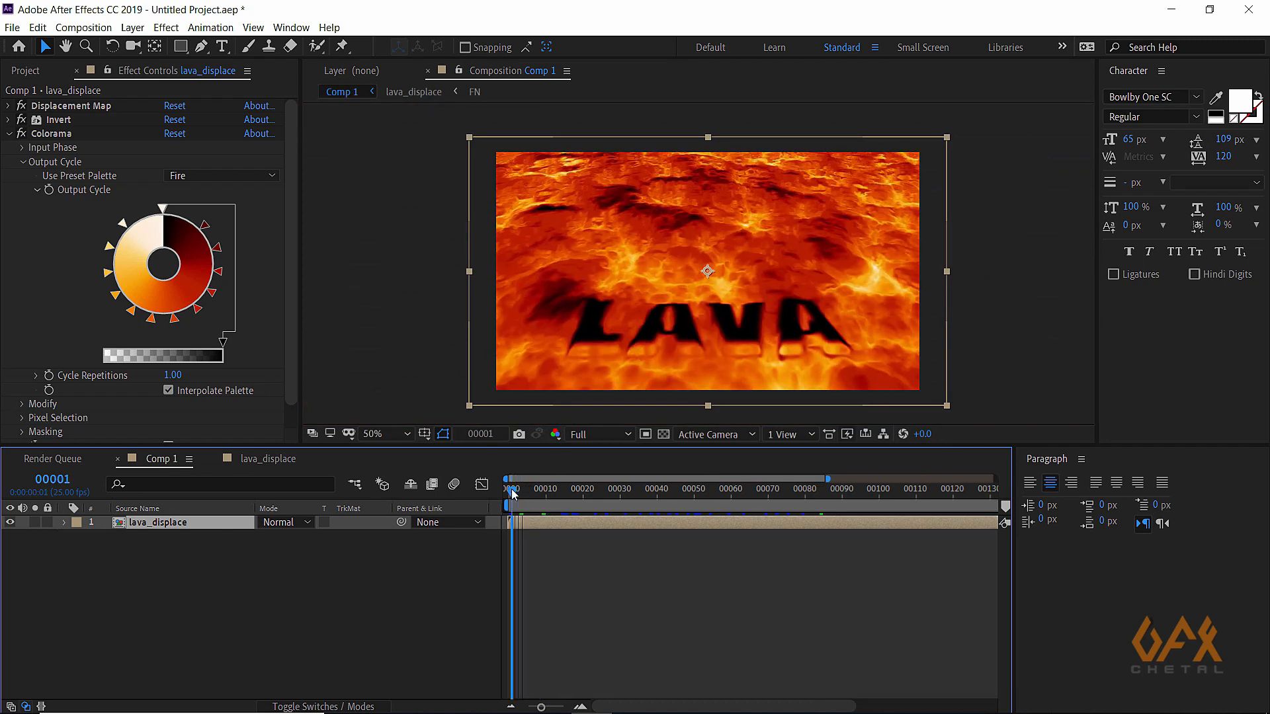
key("space")
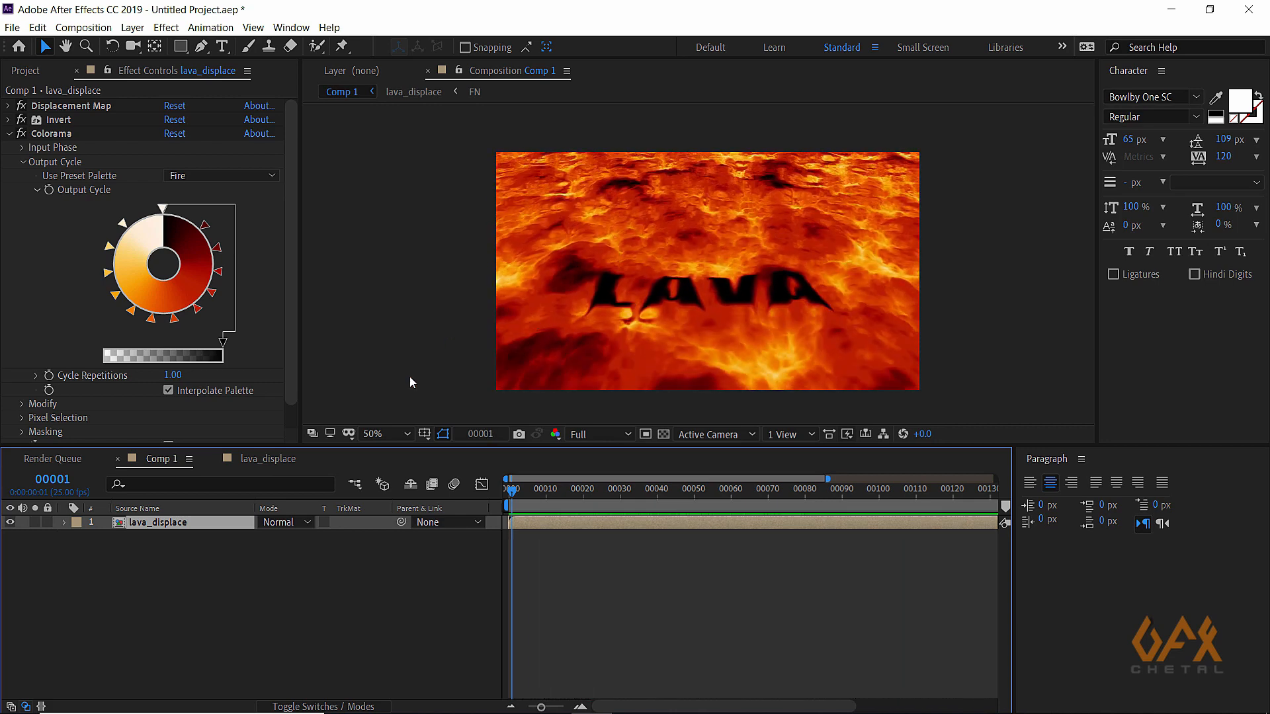
Stop the preview at the start of Comp 1 and add an adjustment layer above lava_displace.
key("space")
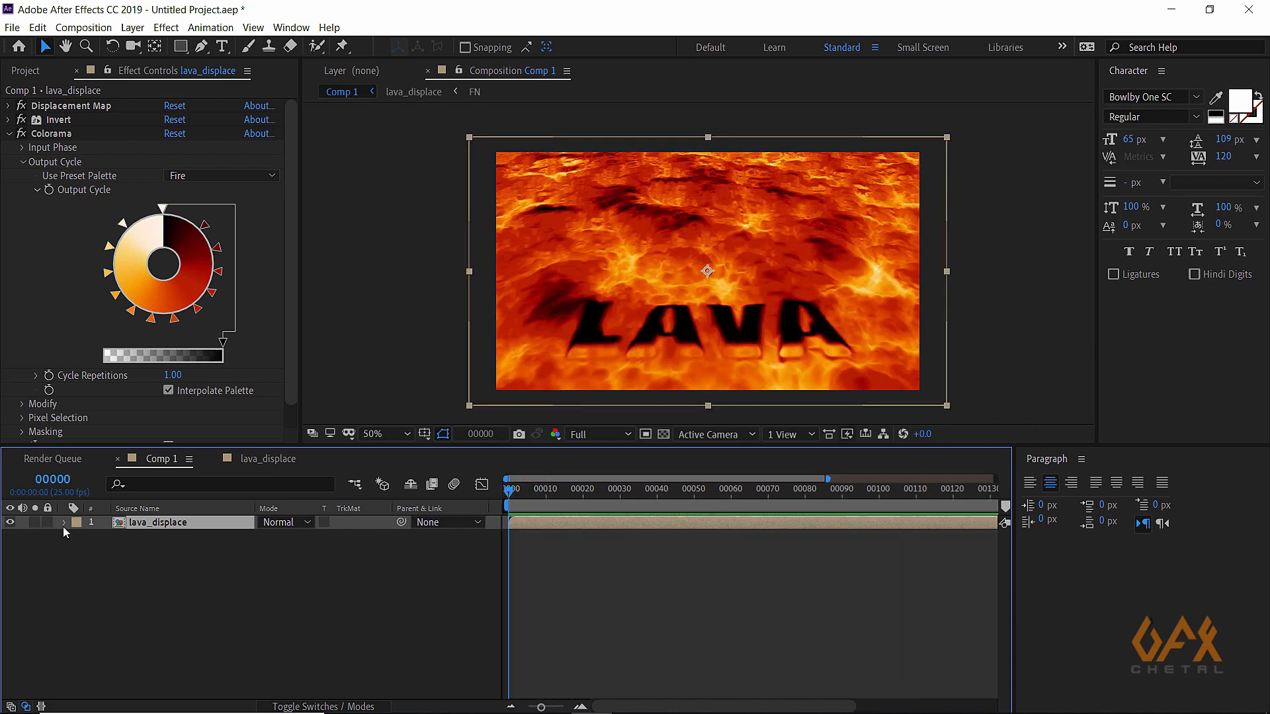
left_click(134, 29)
mouse_move(162, 46)
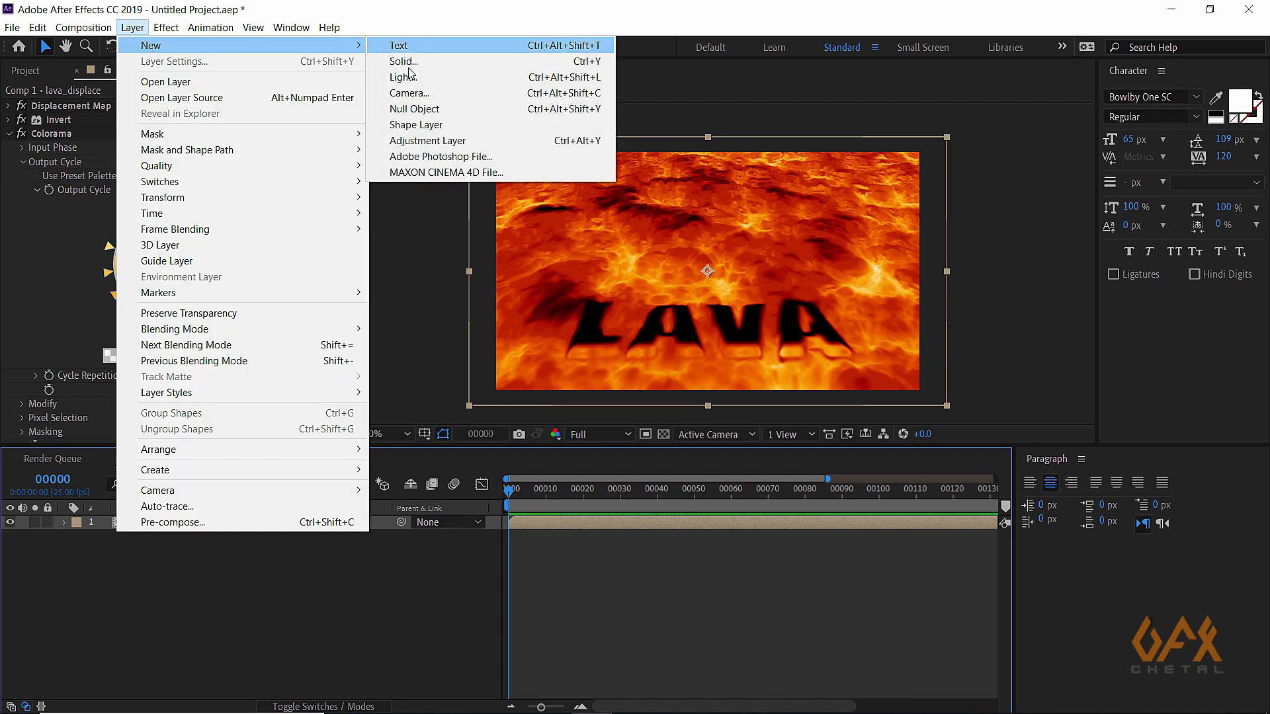
left_click(409, 141)
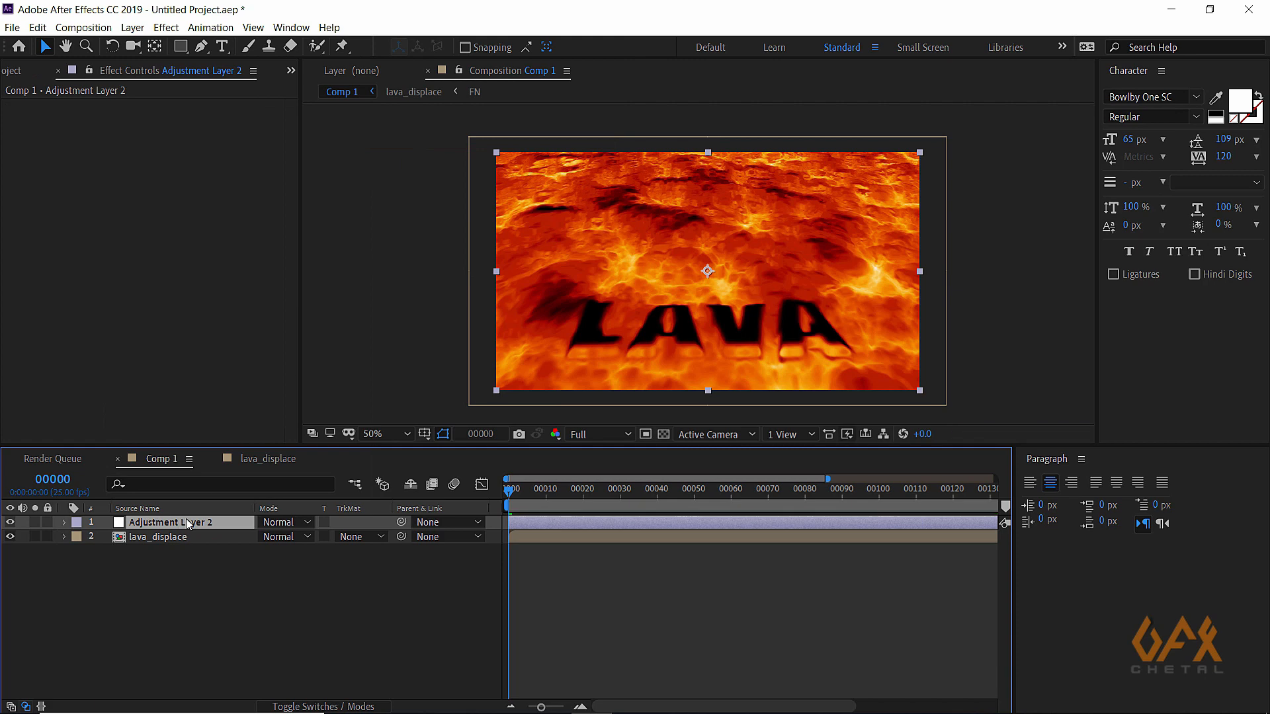
Draw a closed, rounded RotoBezier mask on the adjustment layer around the LAVA text and the central lava area.
left_click(202, 47)
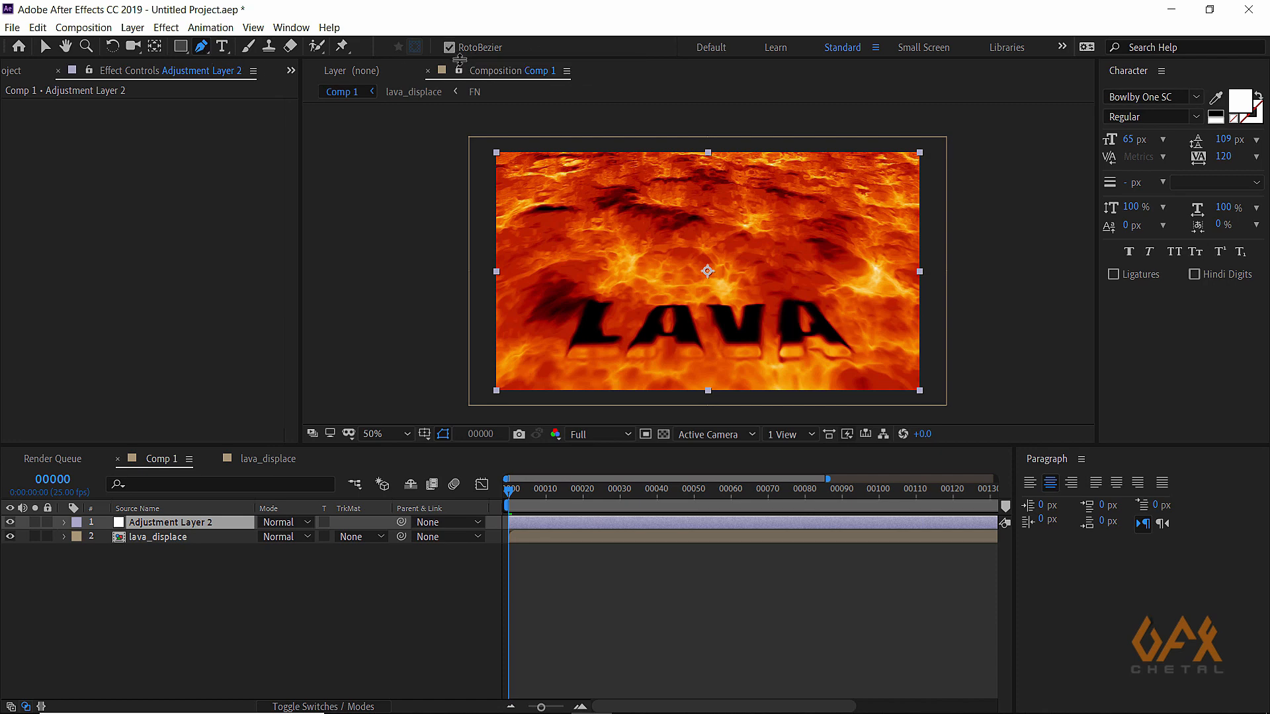
left_click(636, 189)
left_click(720, 178)
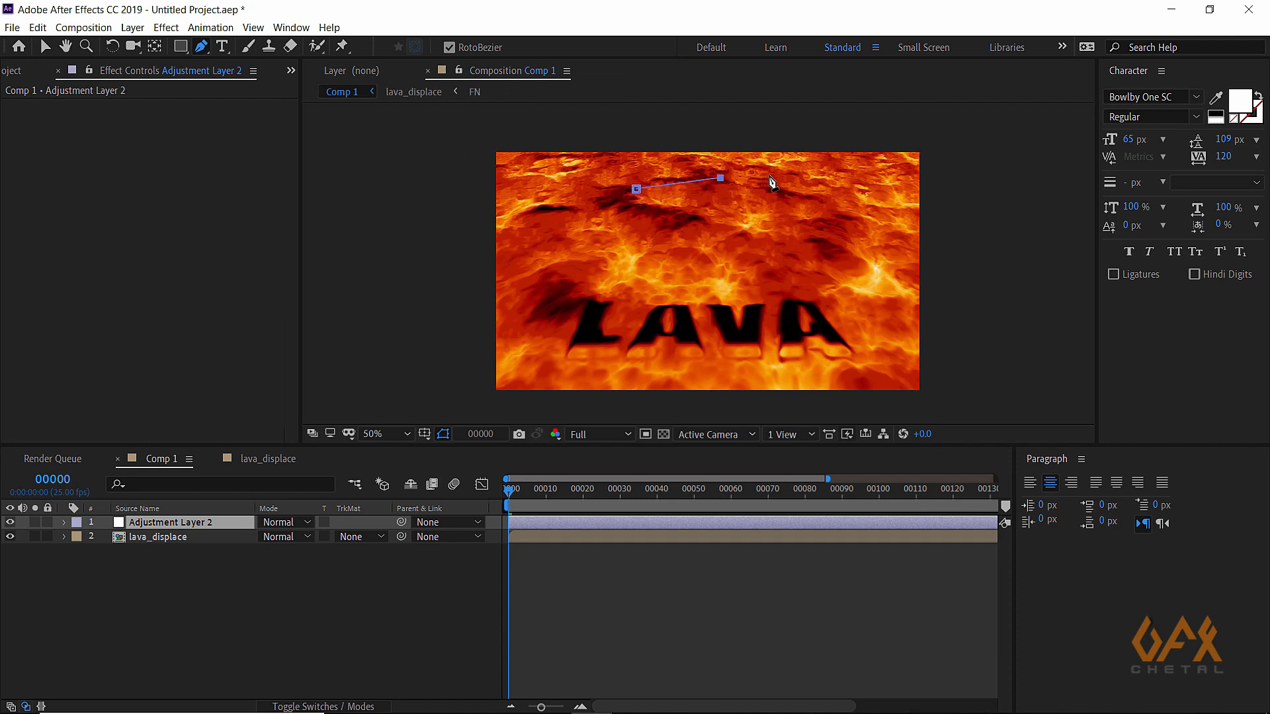
left_click(821, 176)
left_click(868, 199)
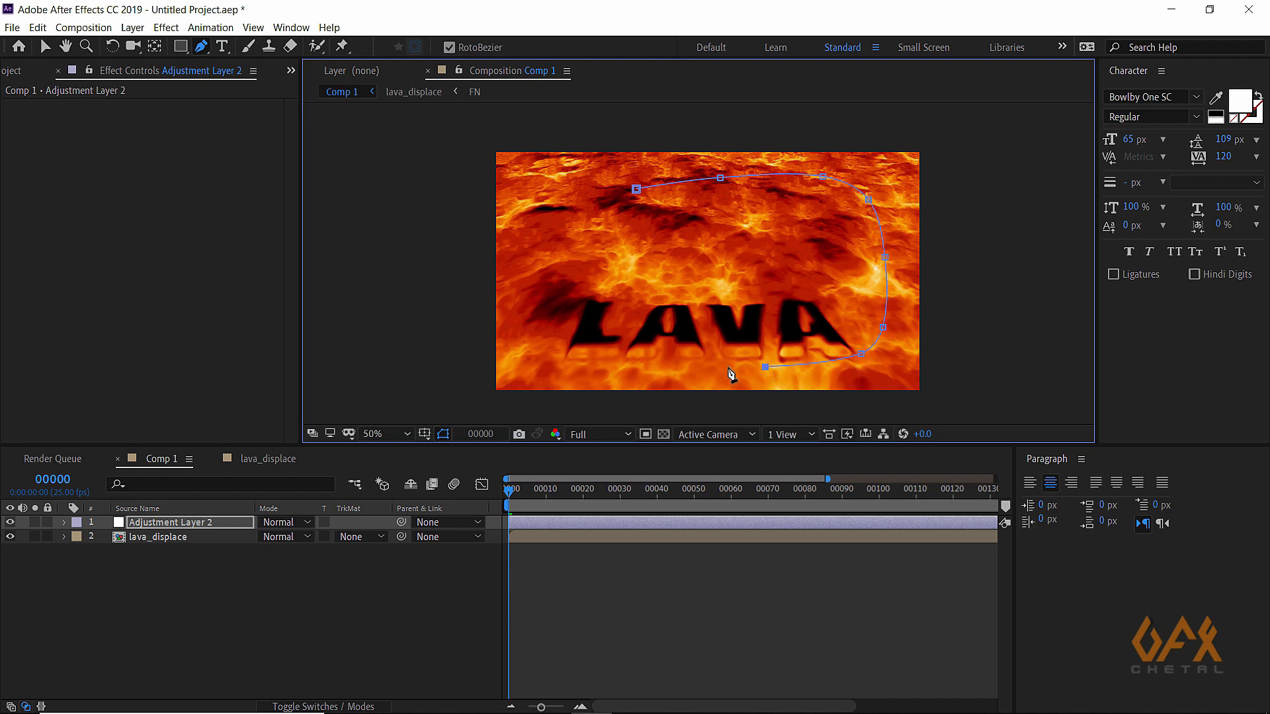
left_click(552, 216)
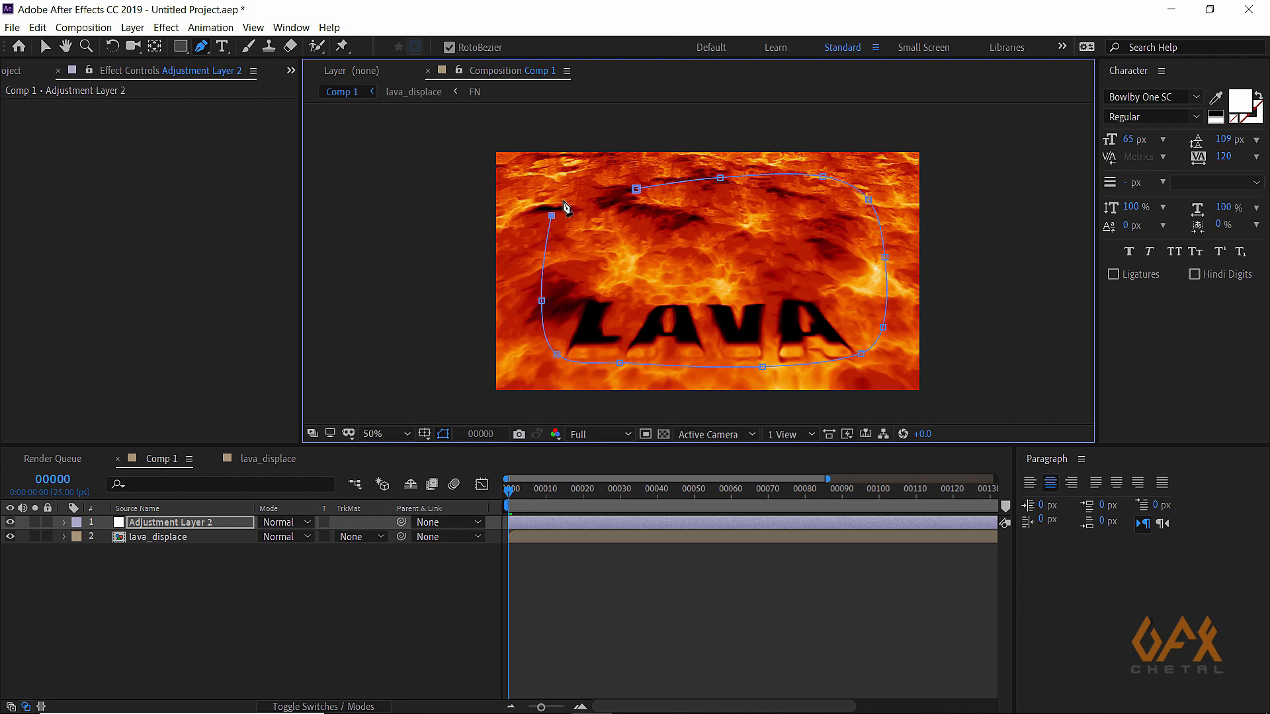
left_click(637, 190)
left_click(44, 46)
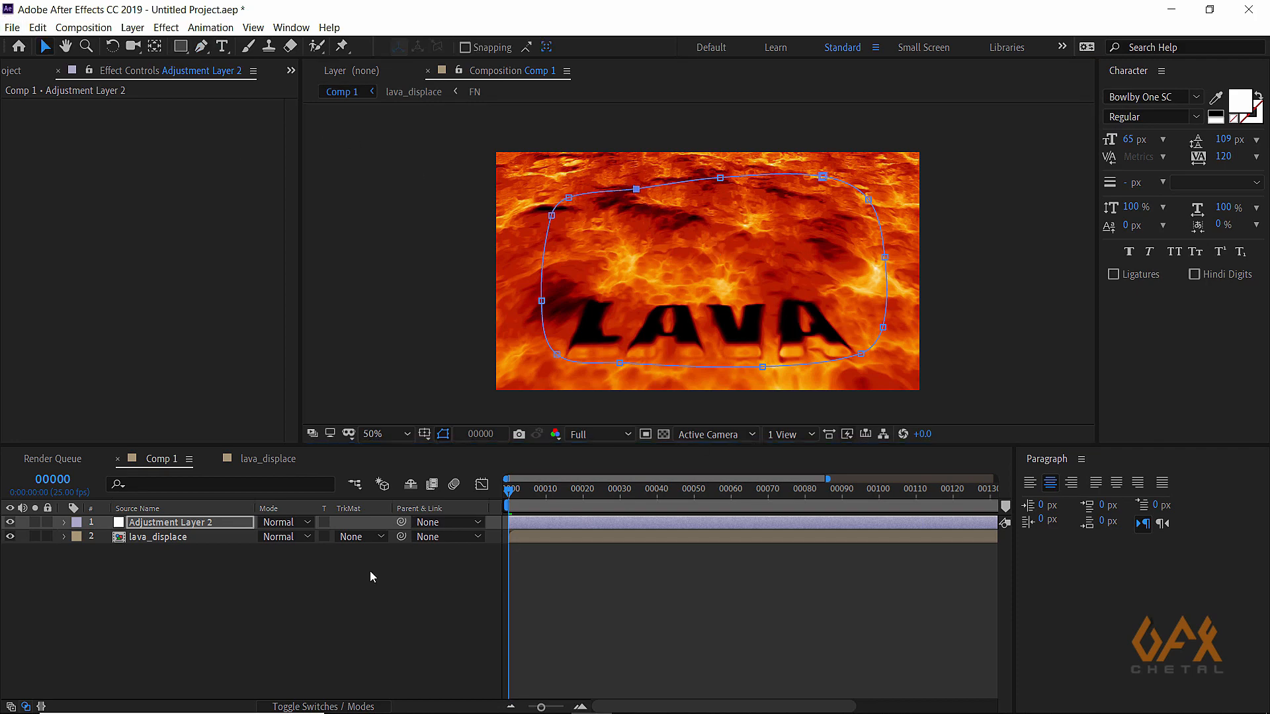
Reveal the adjustment layer's mask properties and invert Mask 1.
left_click(220, 522)
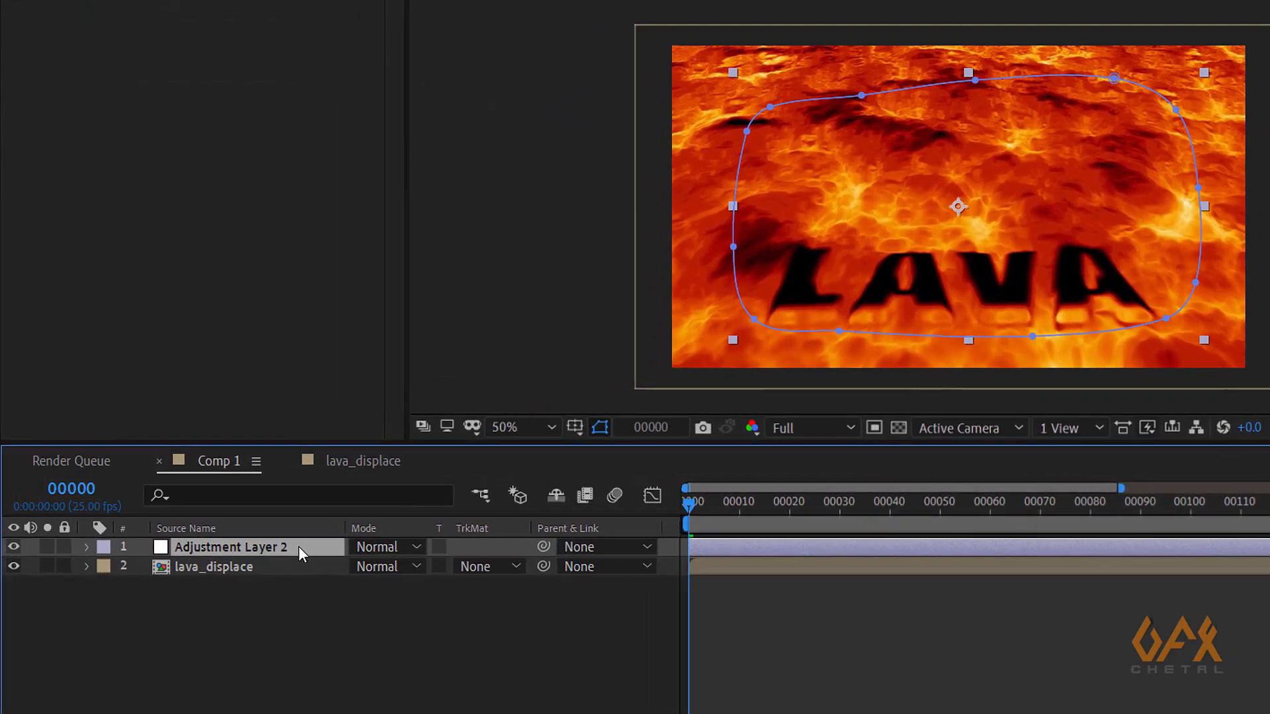
key("m")
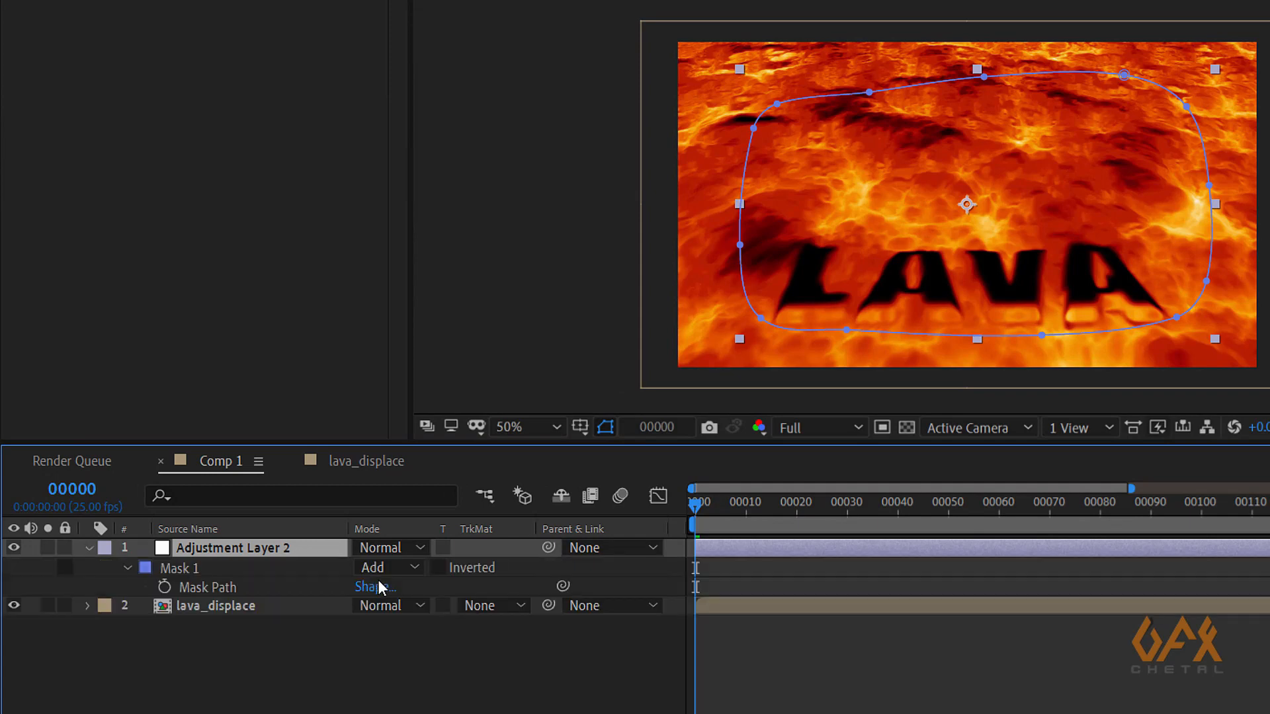
left_click(438, 568)
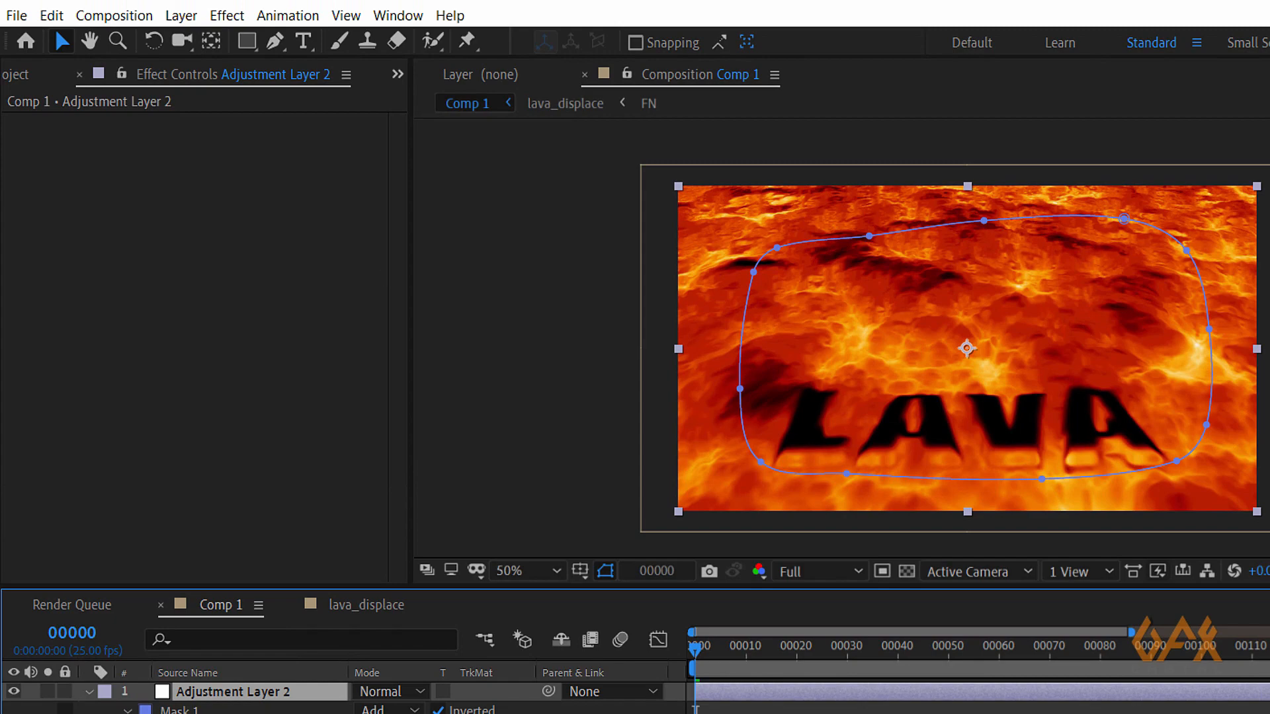
Apply Brightness & Contrast to the adjustment layer with brightness -102 and contrast 12, and hide the mask outline in the viewer.
left_click(227, 16)
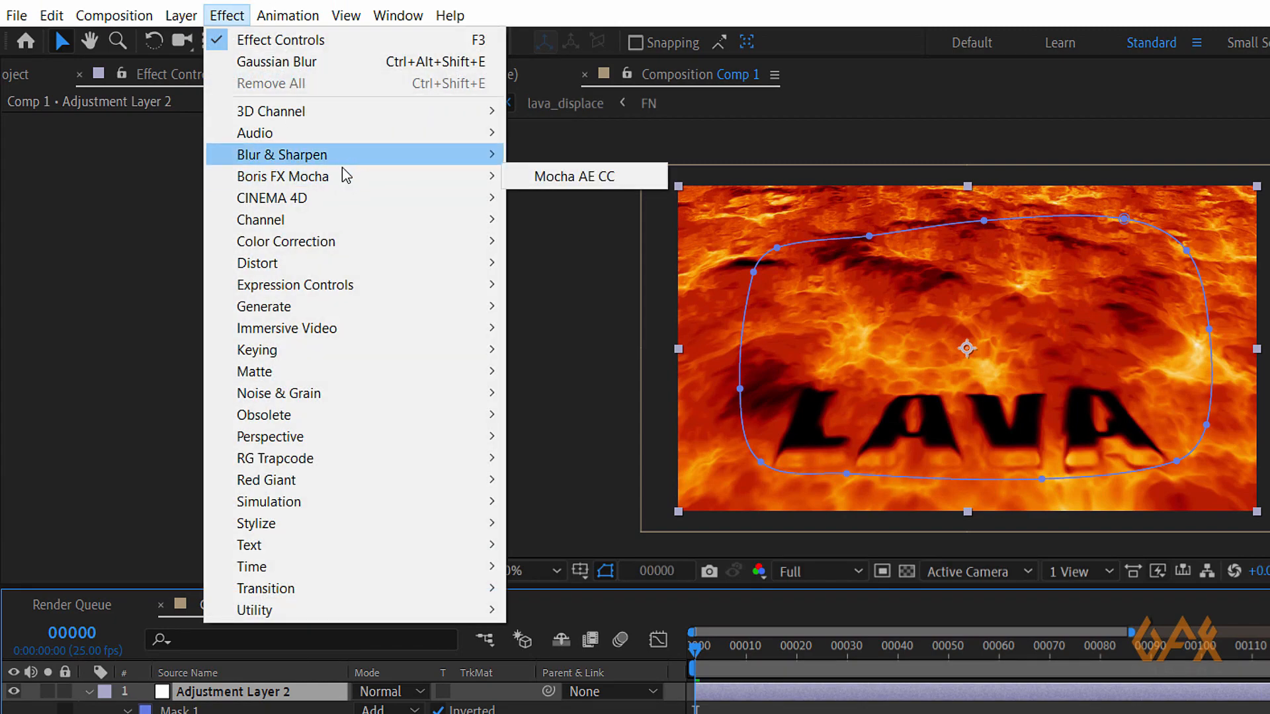
left_click(587, 269)
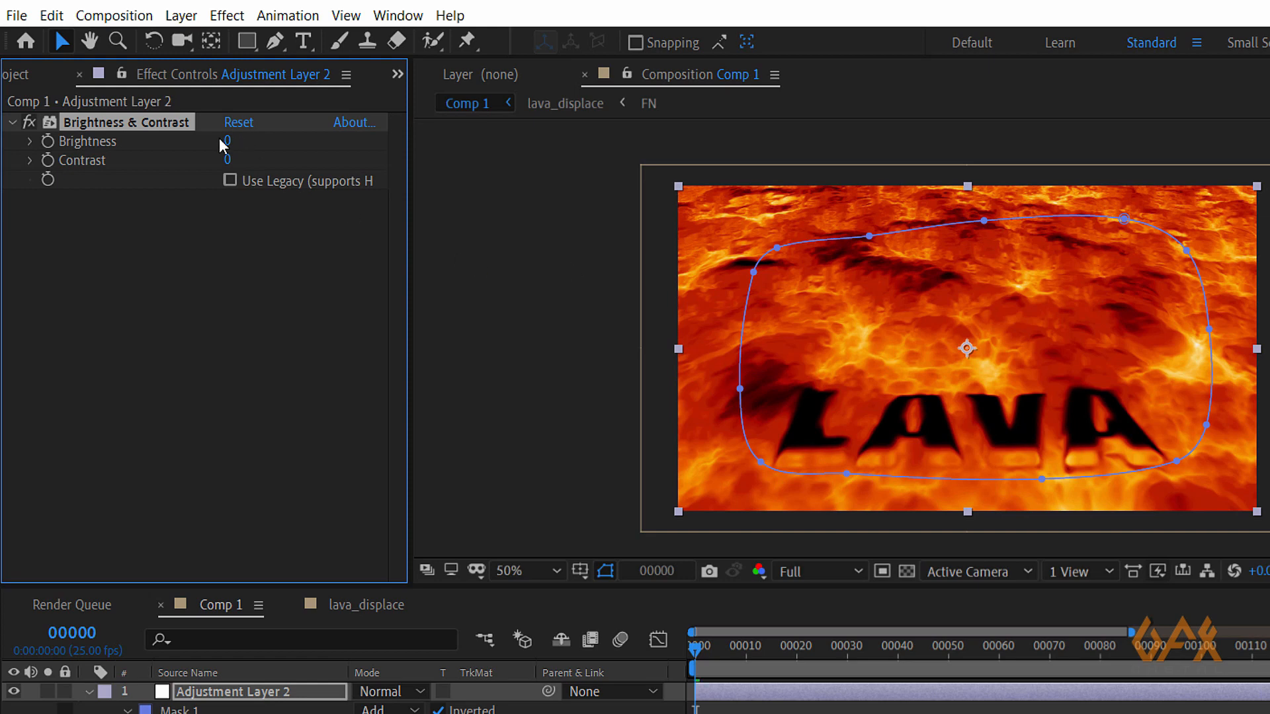
left_click_drag(229, 154, 125, 159)
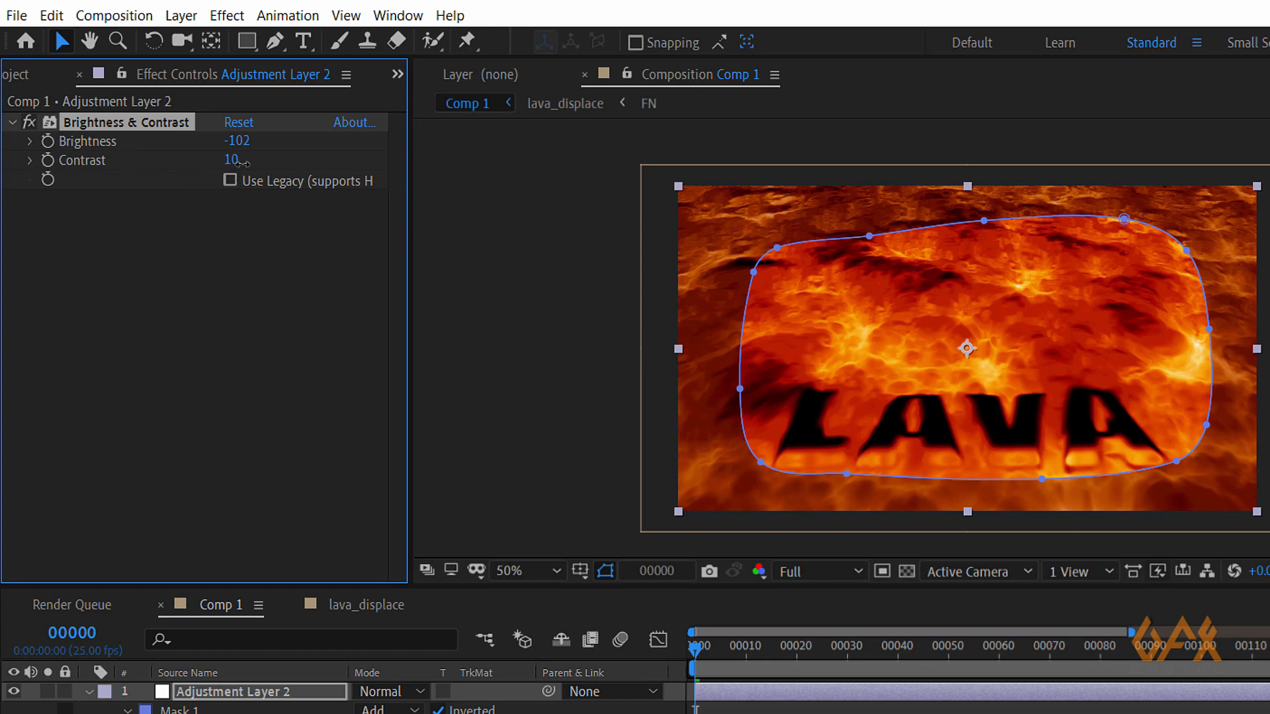
left_click(608, 570)
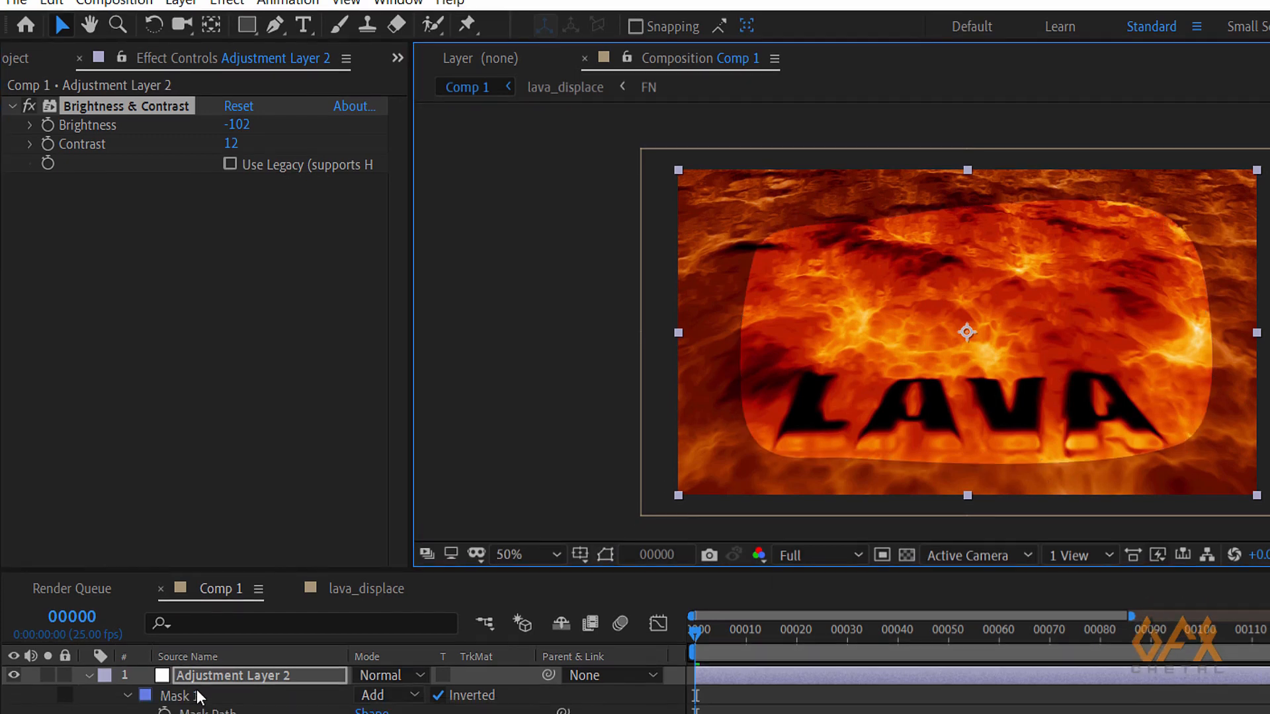
Reveal all mask properties of the adjustment layer and set Mask 1's feather to 107 pixels.
left_click(214, 695)
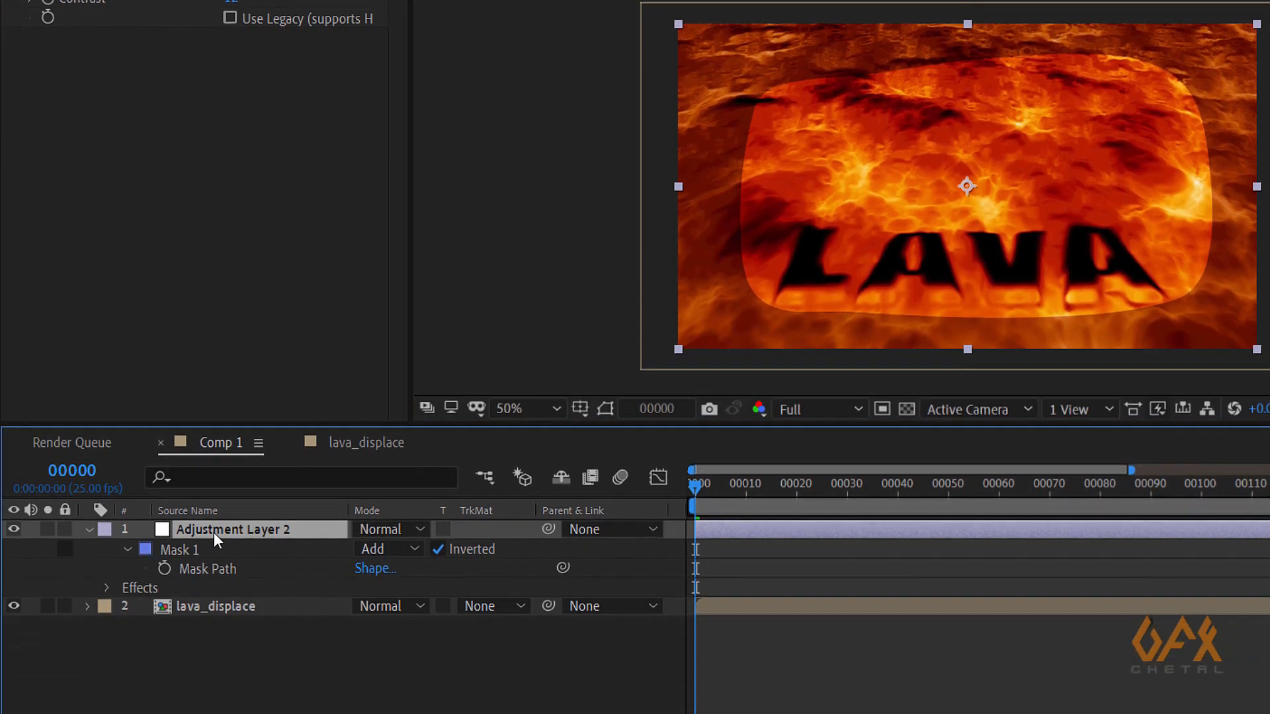
key("u")
key("m")
key("m")
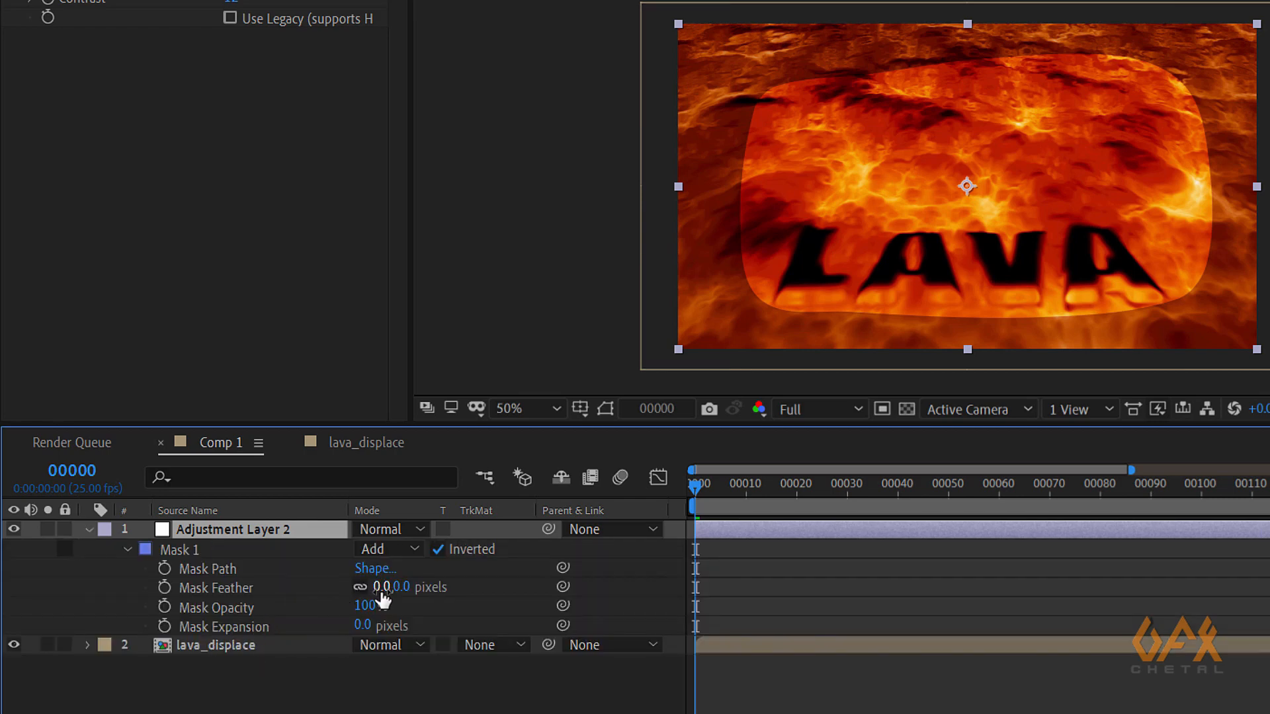
left_click_drag(382, 591, 490, 586)
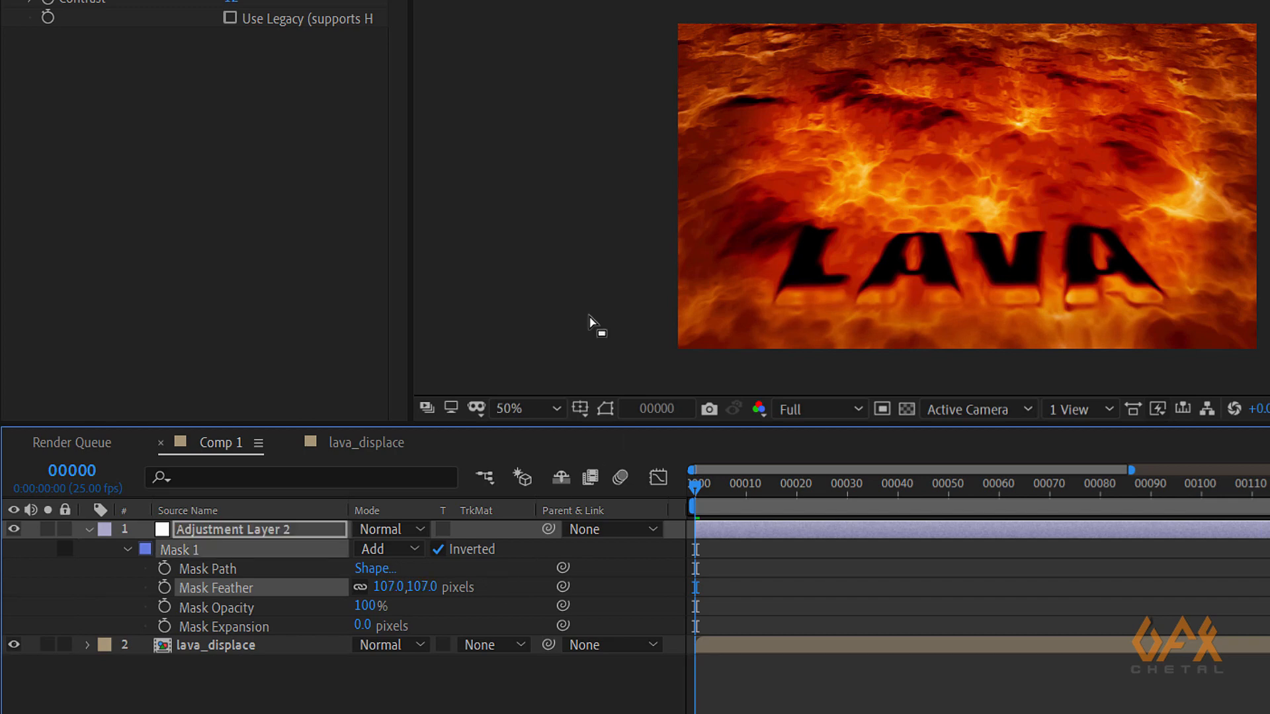
Collapse the adjustment layer and toggle its visibility off and on to compare the vignette effect.
left_click(89, 529)
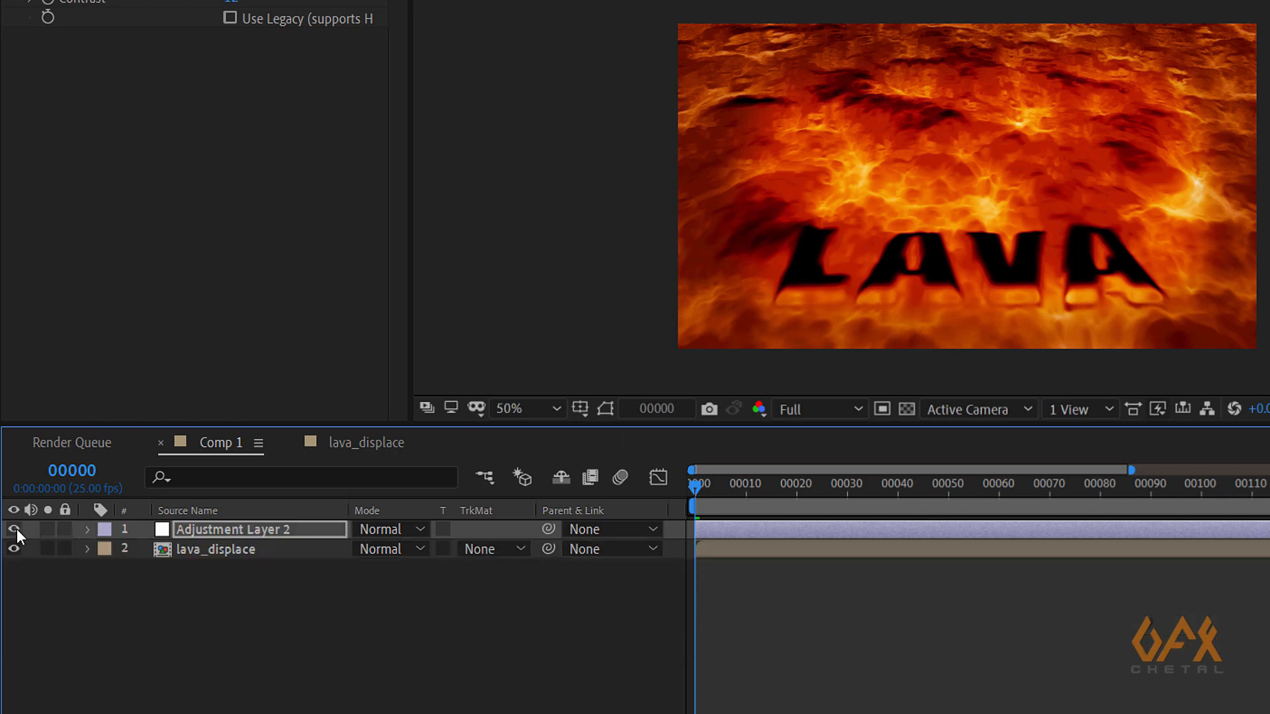
left_click(17, 529)
left_click(18, 529)
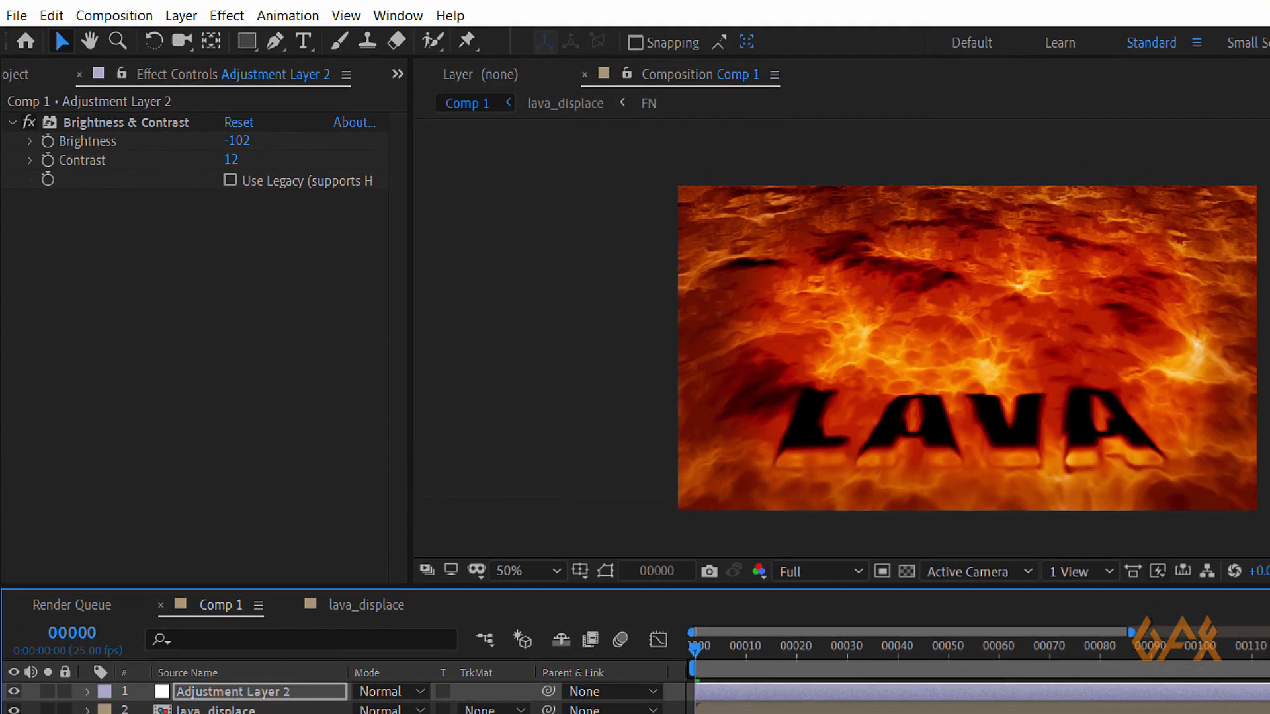
Apply Gaussian Blur to the adjustment layer with blurriness 17.7 and Repeat Edge Pixels on.
left_click(231, 20)
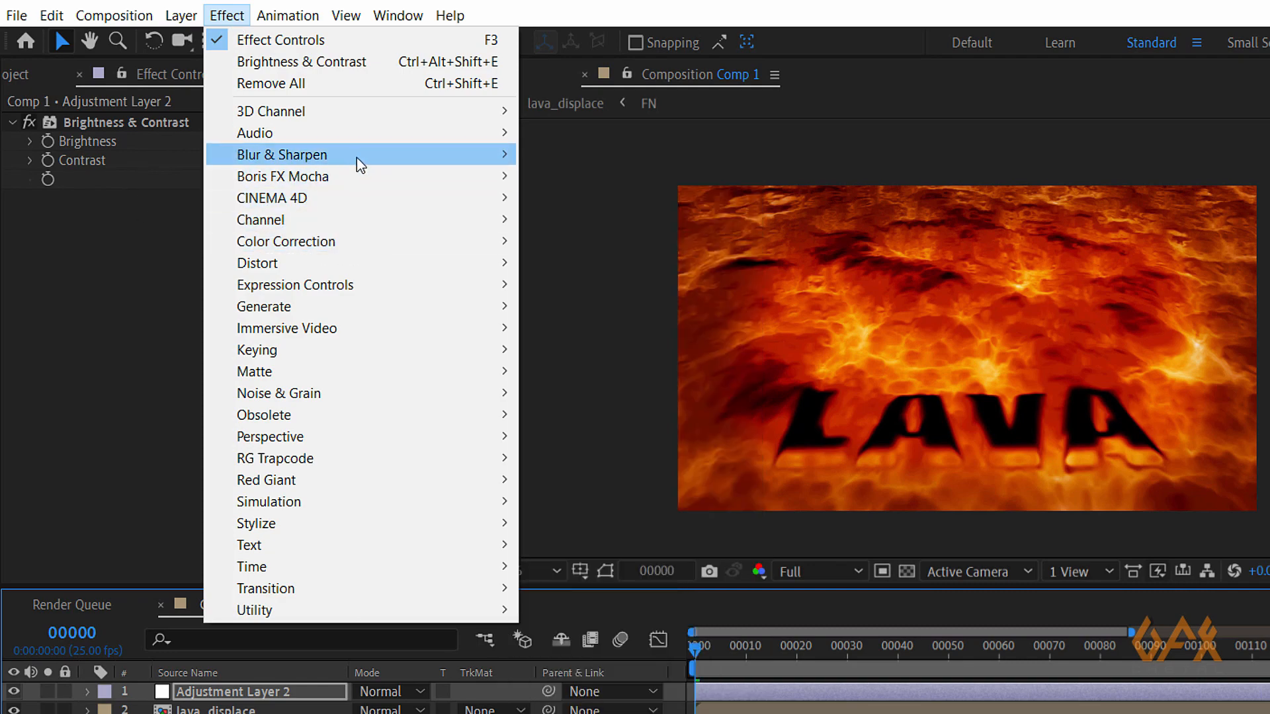
mouse_move(418, 164)
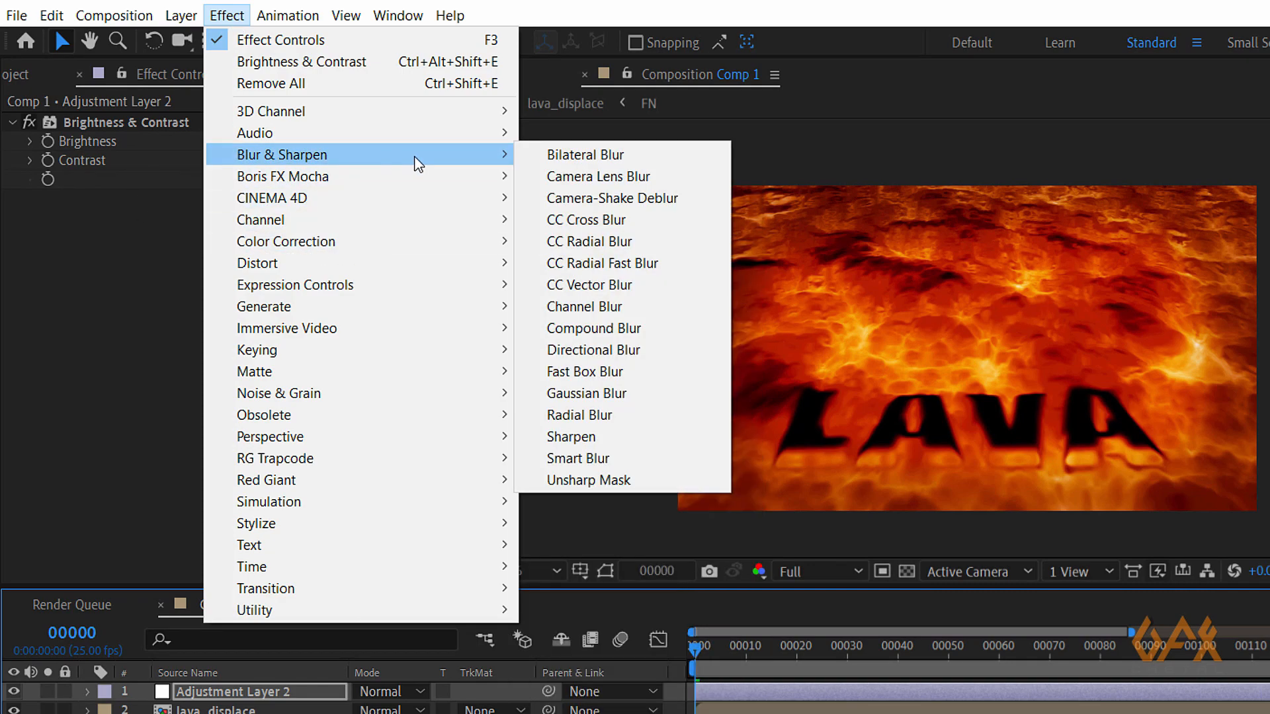
left_click(586, 394)
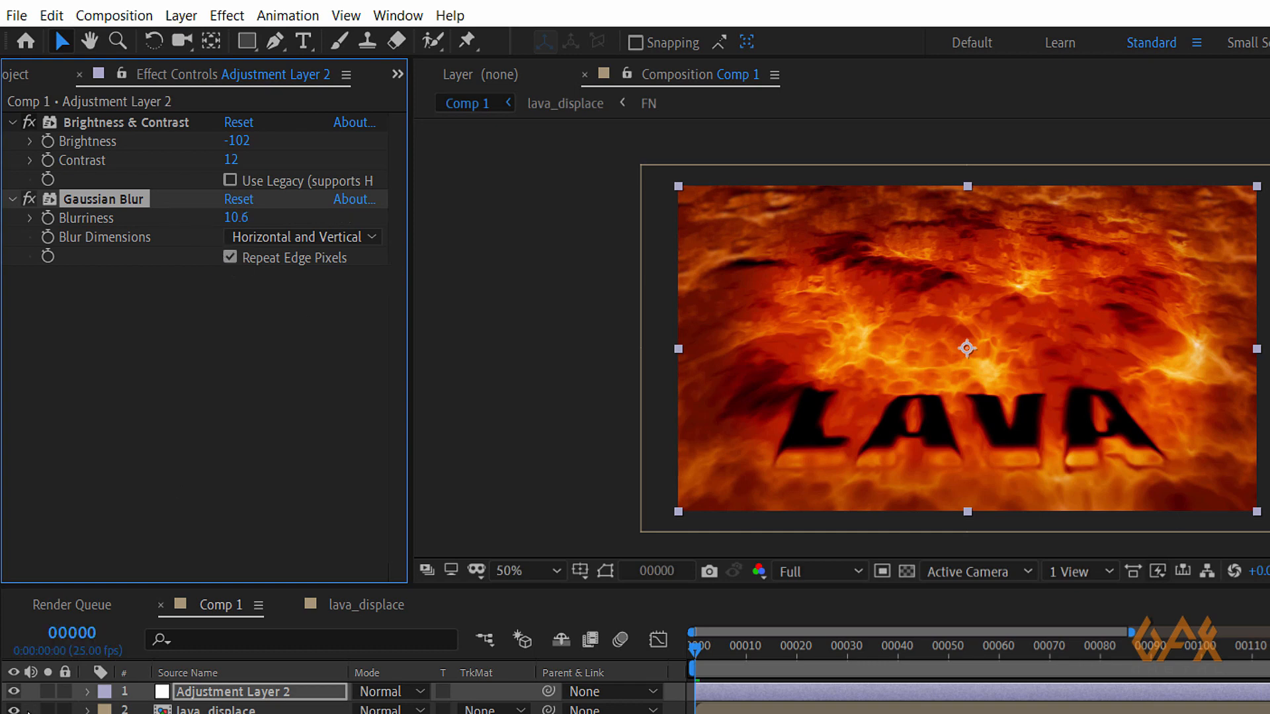
left_click(28, 199)
left_click_drag(306, 220, 311, 219)
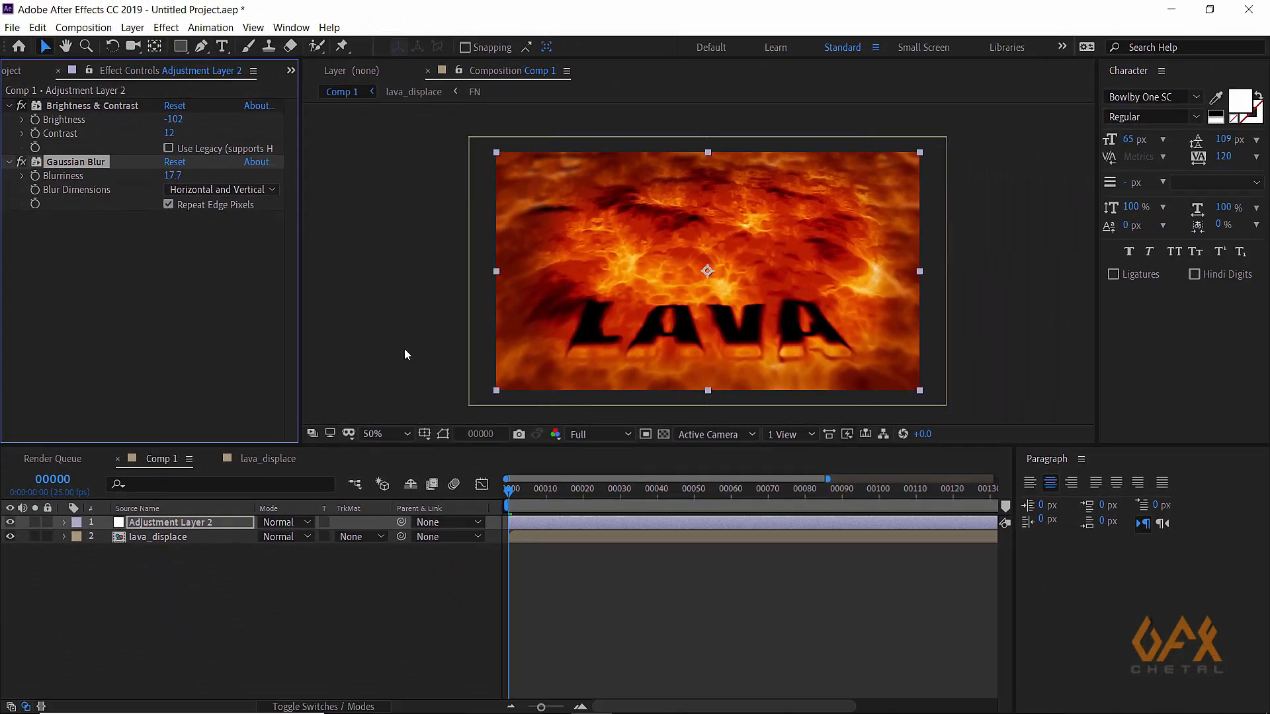
Deselect the layer, inspect the lava up close, and preview Comp 1 from frame 0 with its darkened, blurred edges.
left_click(360, 569)
scroll(521, 291, "up", 1)
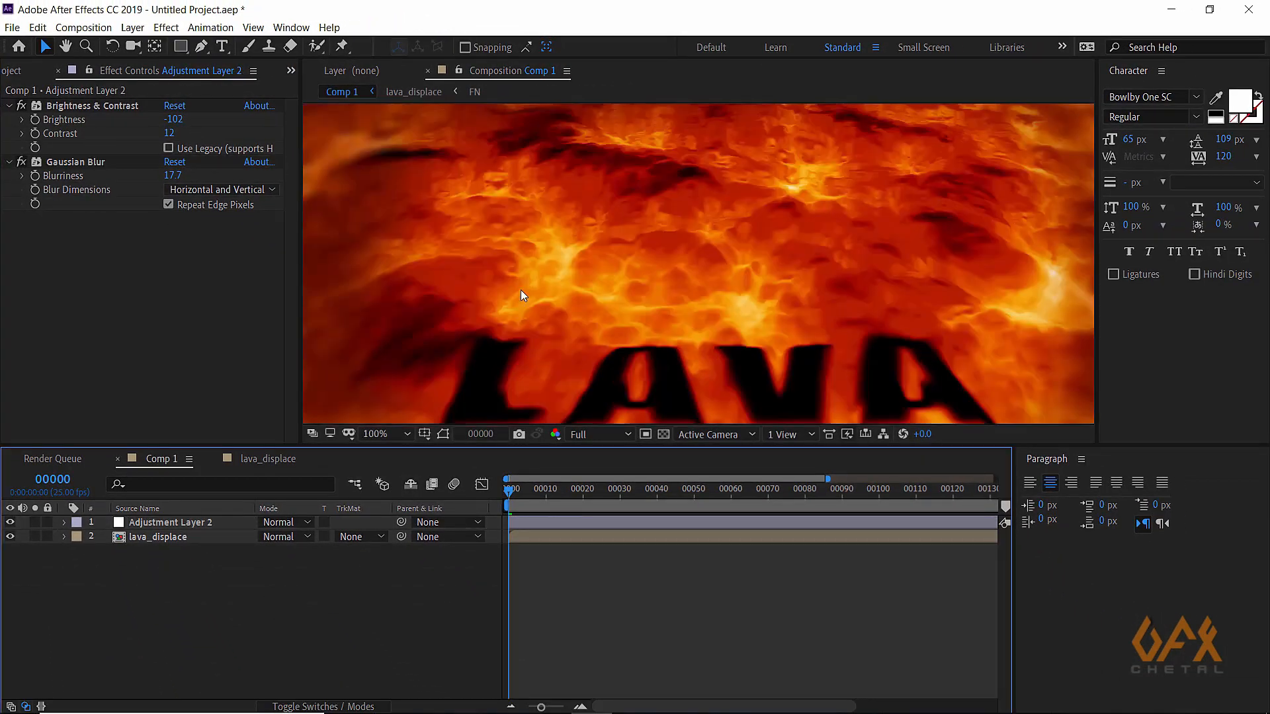
scroll(521, 289, "down", 1)
key("space")
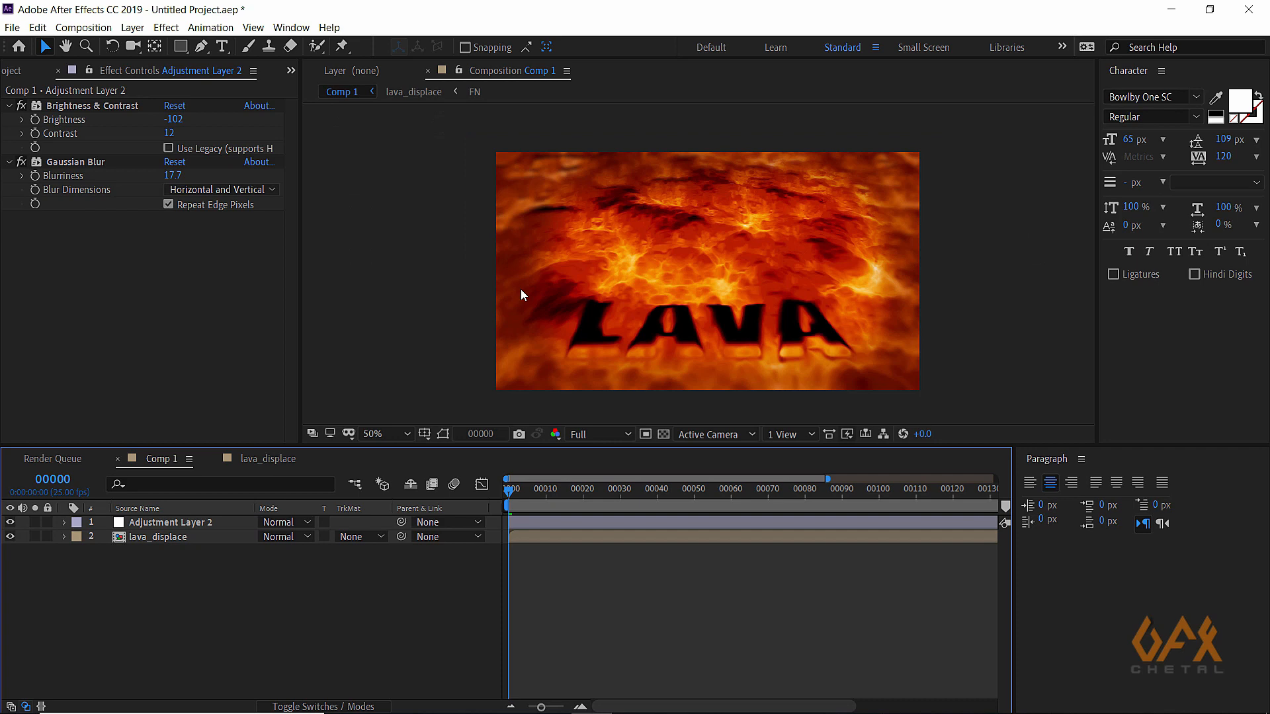